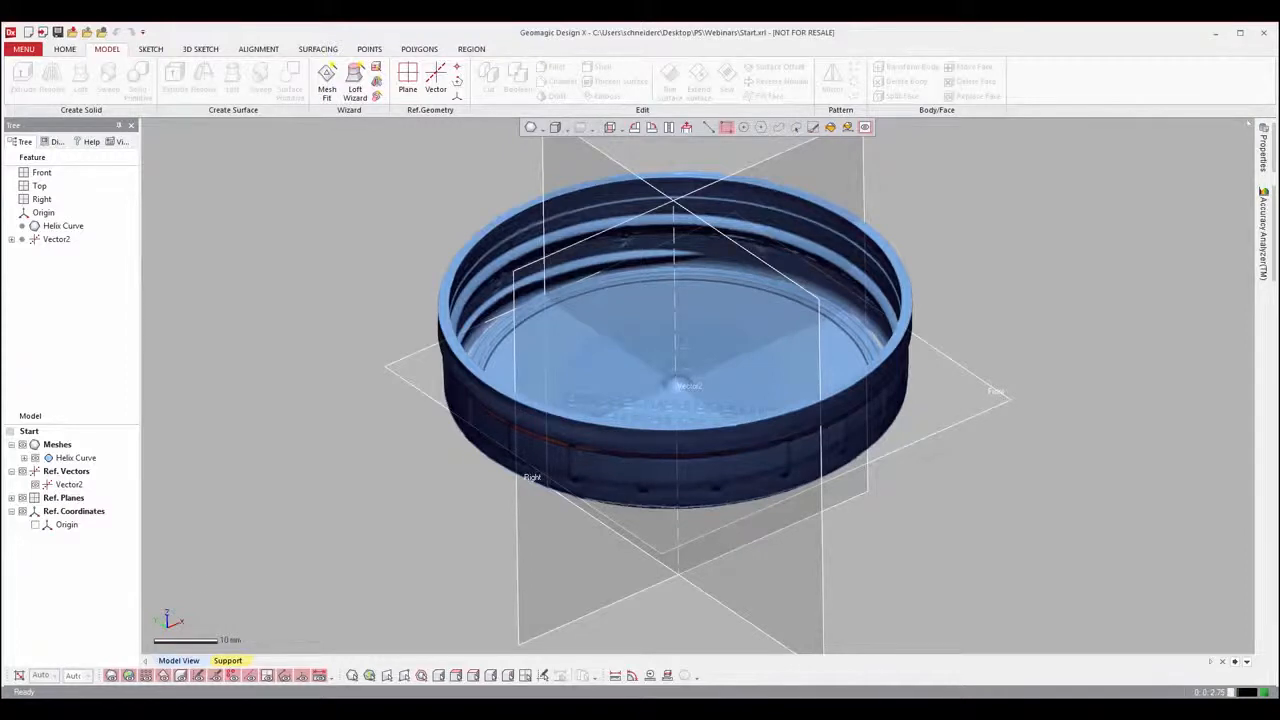
Step: Examine the scanned cap's outer wall, inner thread and embossed floor from several angles
{"action": "right_click_drag", "start_coordinate": [680, 556], "coordinate": [683, 434]}
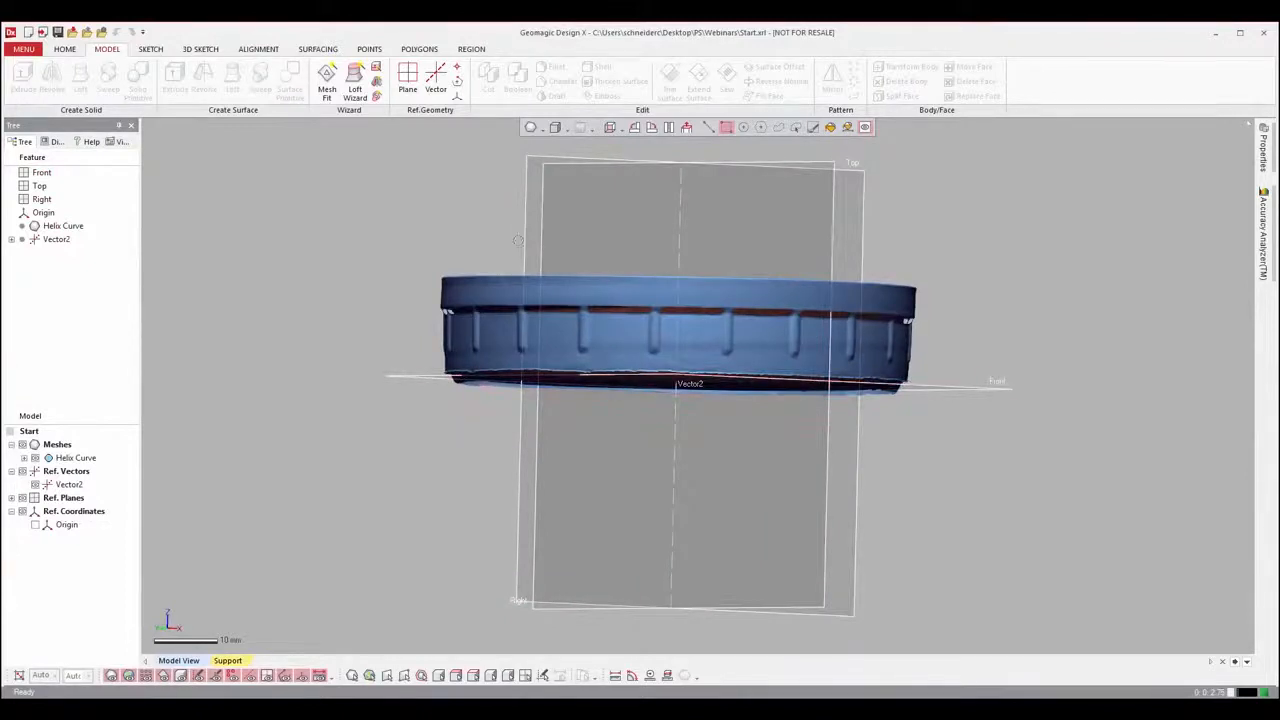
{"action": "right_click_drag", "start_coordinate": [703, 222], "coordinate": [684, 338]}
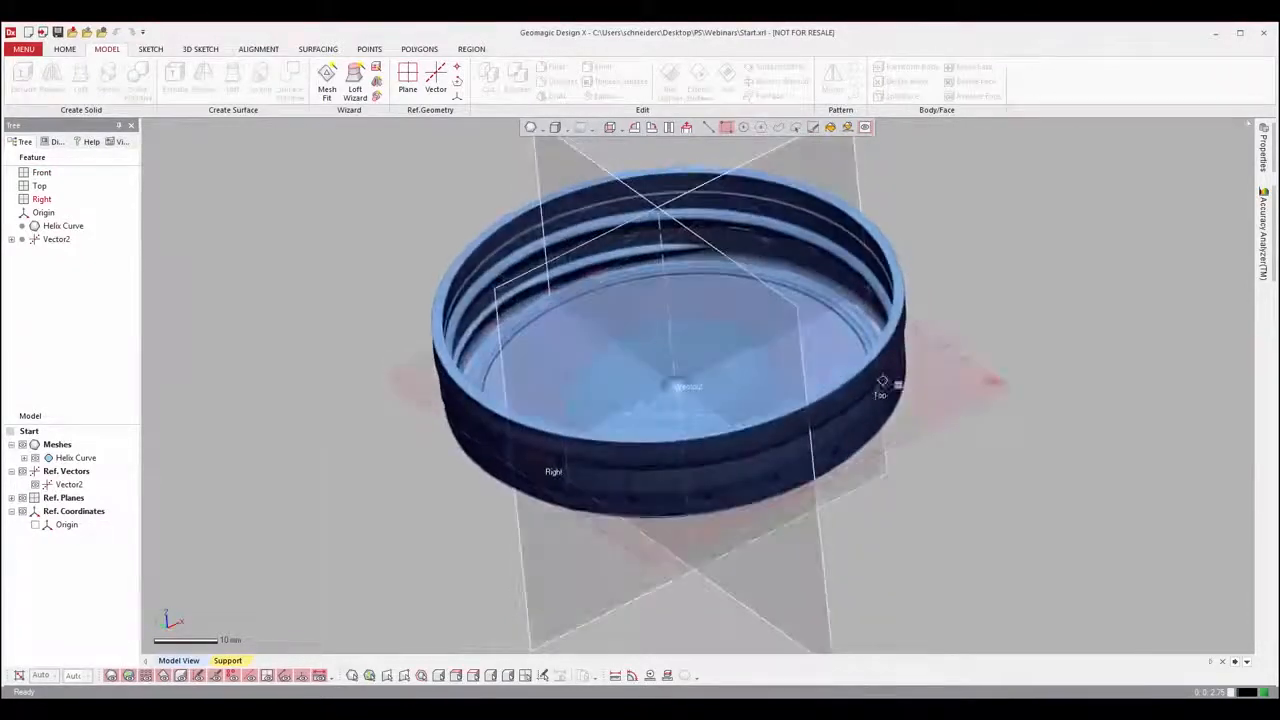
{"action": "right_click_drag", "start_coordinate": [886, 488], "coordinate": [869, 534]}
{"action": "scroll", "coordinate": [857, 526], "scroll_direction": "down", "scroll_amount": 3}
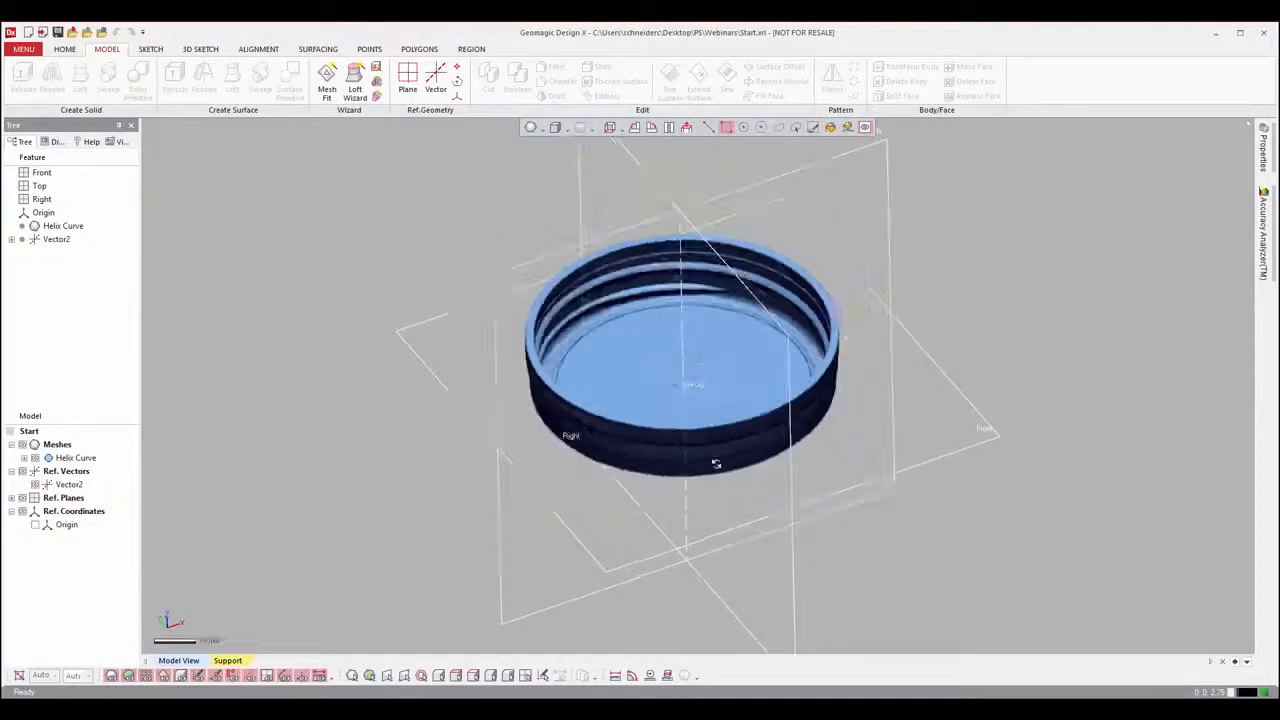
{"action": "scroll", "coordinate": [672, 419], "scroll_direction": "up", "scroll_amount": 4}
{"action": "right_click_drag", "start_coordinate": [672, 419], "coordinate": [340, 330]}
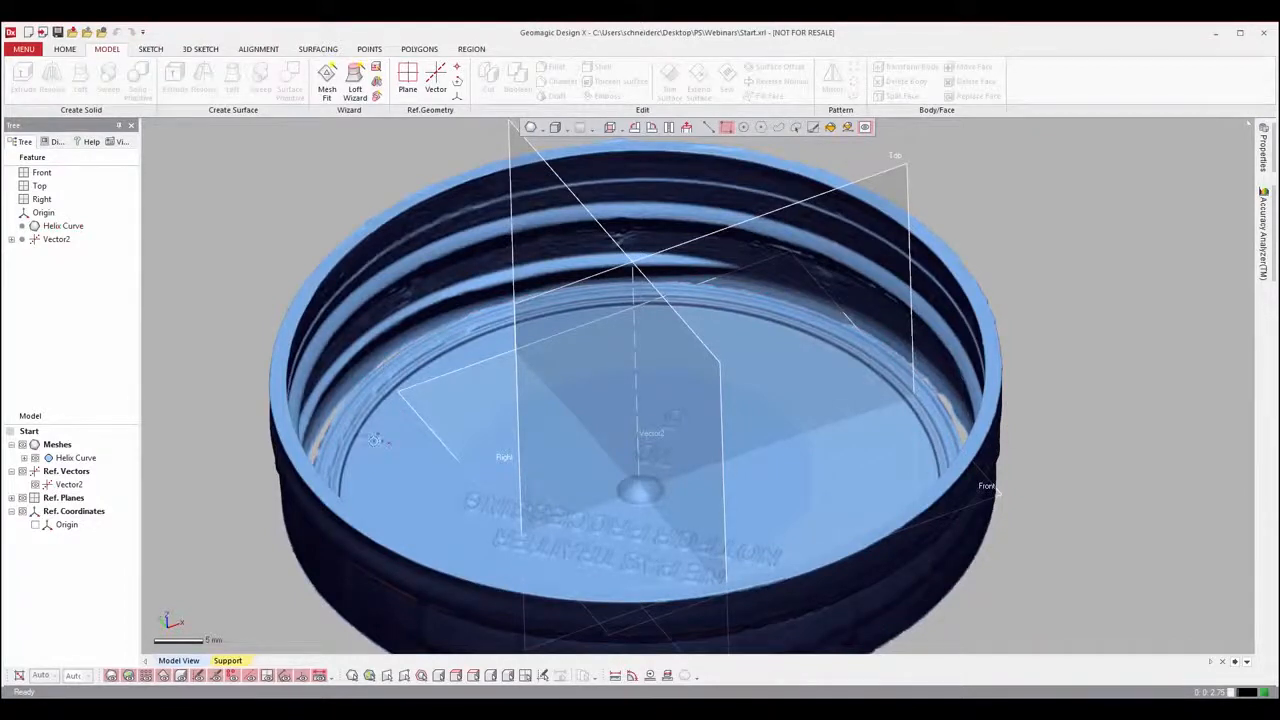
{"action": "right_click_drag", "start_coordinate": [338, 428], "coordinate": [850, 212]}
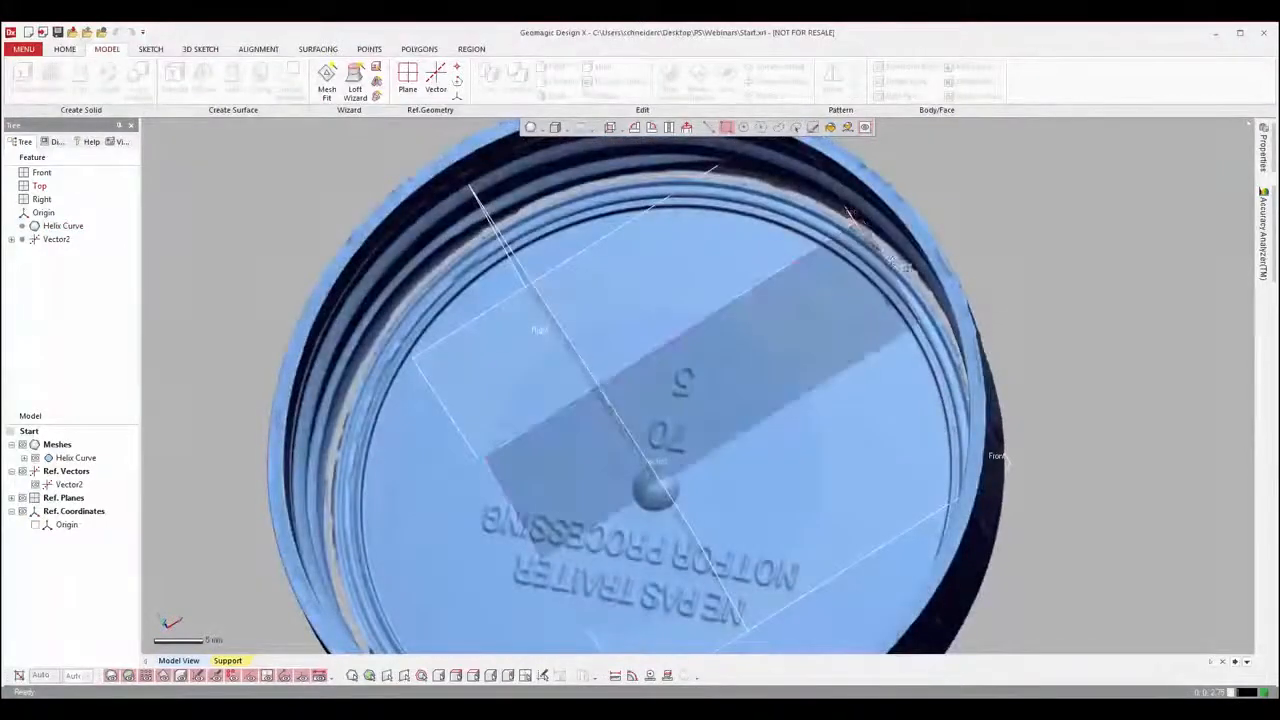
{"action": "scroll", "coordinate": [546, 529], "scroll_direction": "down", "scroll_amount": 4}
{"action": "right_click_drag", "start_coordinate": [546, 529], "coordinate": [649, 371]}
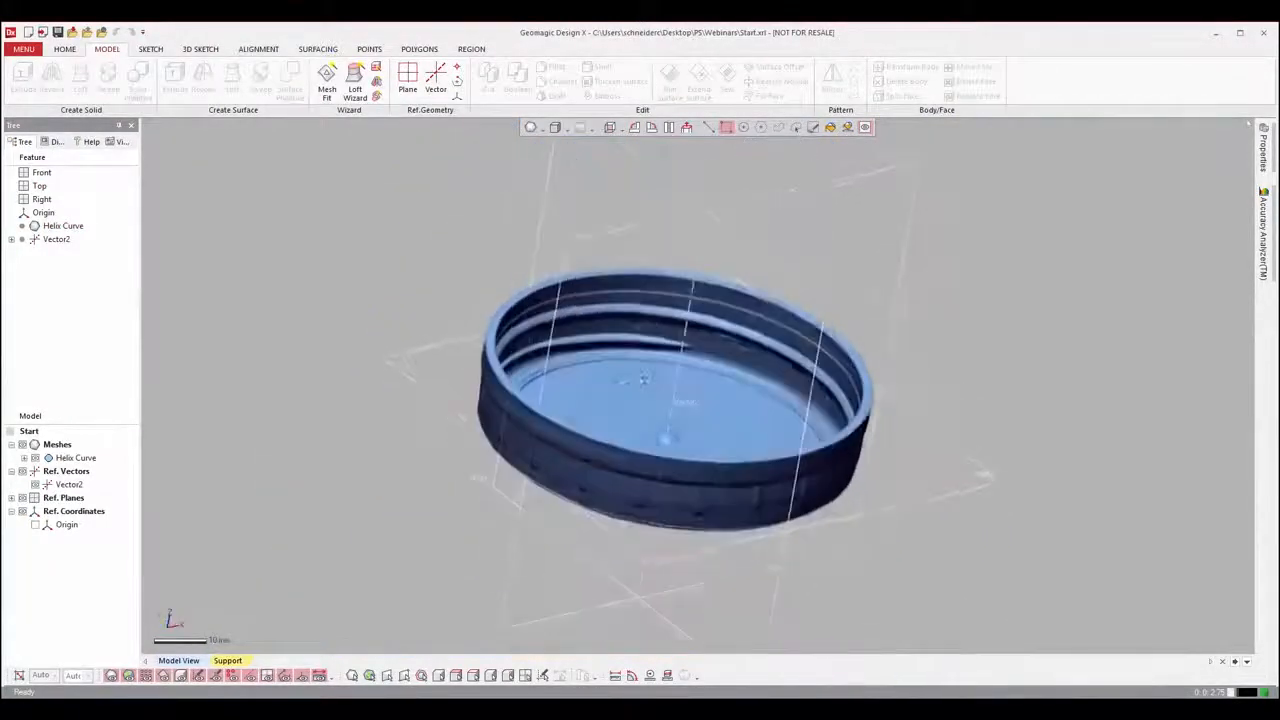
Step: Inspect the thread's course and the ribbed outer wall all the way around the cap
{"action": "right_click_drag", "start_coordinate": [976, 392], "coordinate": [994, 377]}
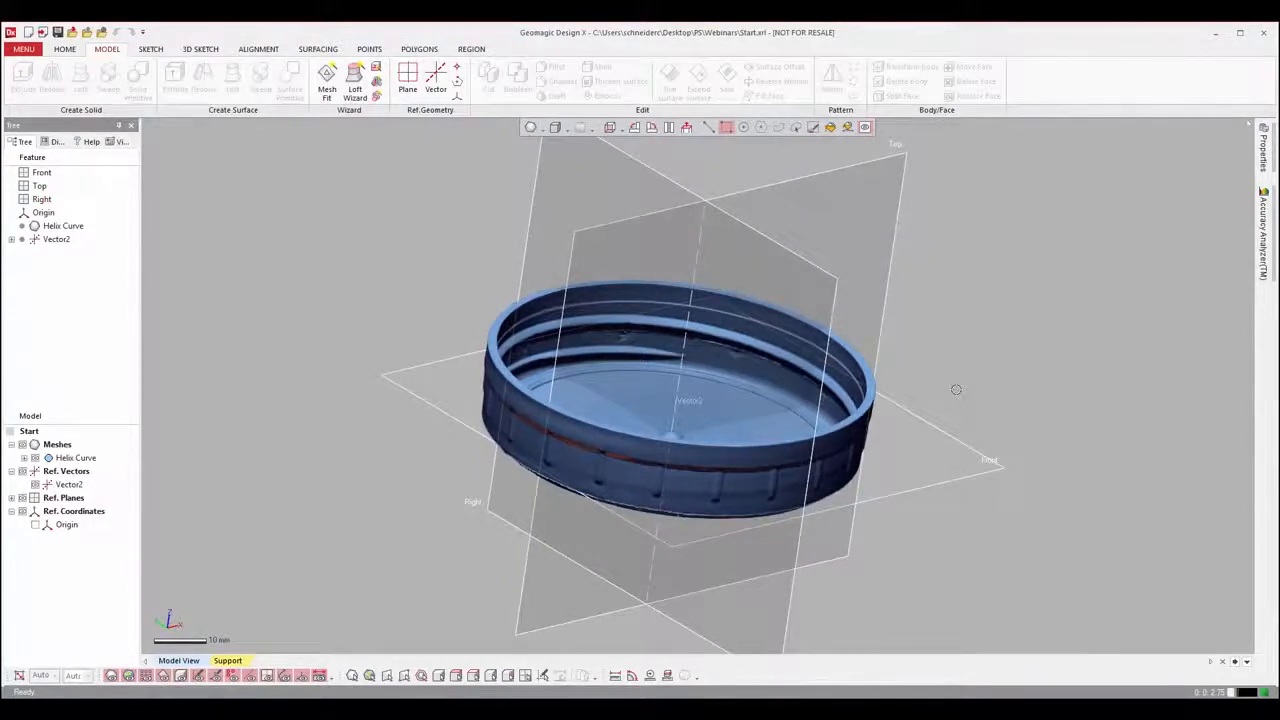
{"action": "right_click_drag", "start_coordinate": [962, 480], "coordinate": [972, 440]}
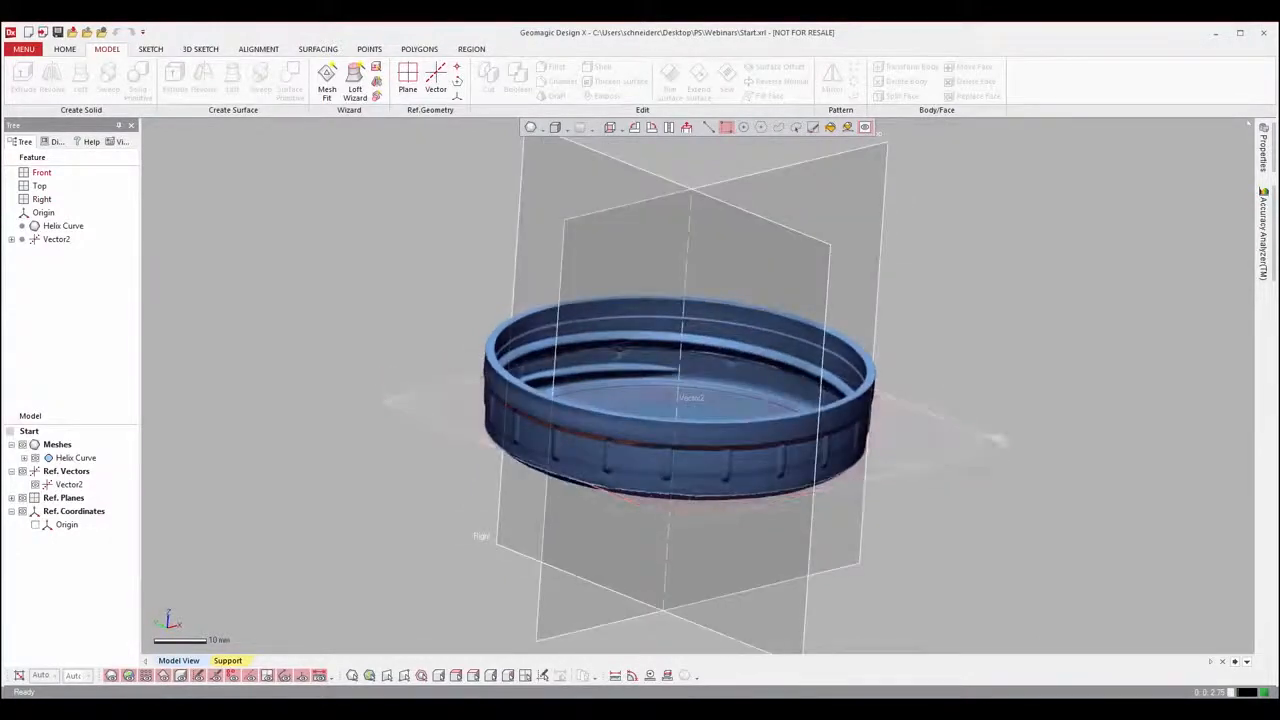
{"action": "scroll", "coordinate": [401, 437], "scroll_direction": "up", "scroll_amount": 5}
{"action": "right_click_drag", "start_coordinate": [768, 342], "coordinate": [664, 374], "text": "ctrl"}
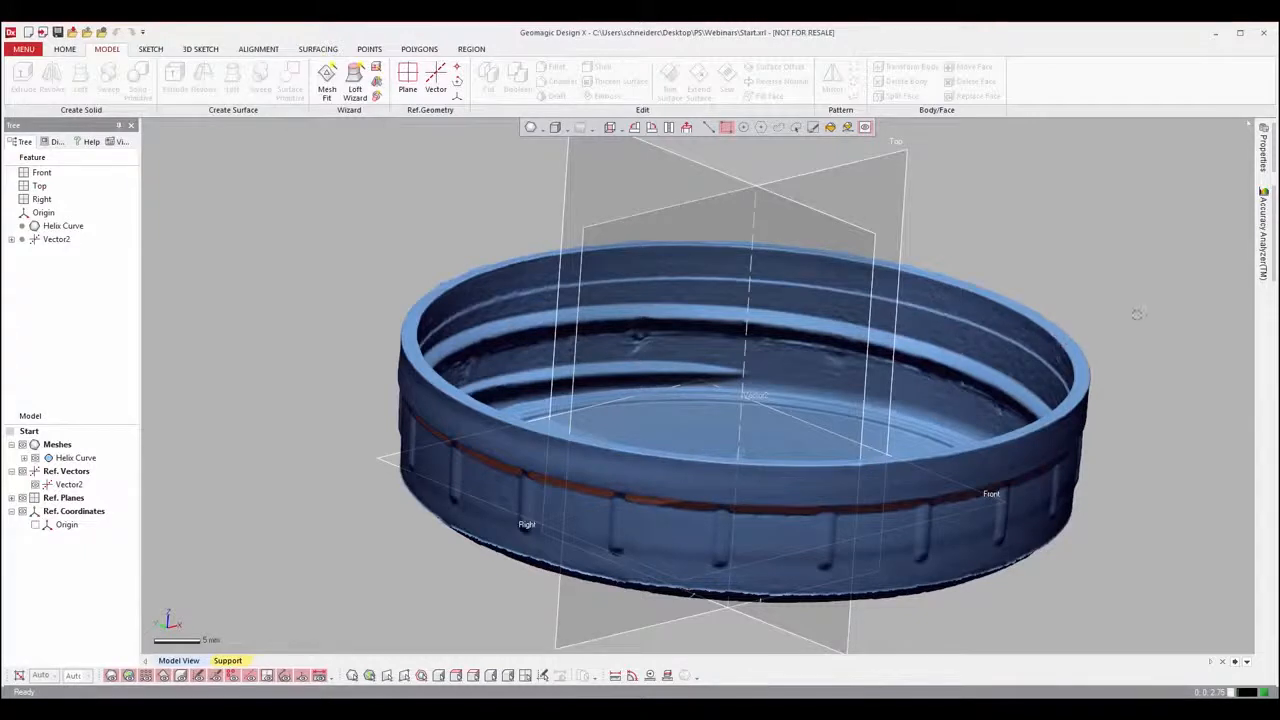
{"action": "right_click_drag", "start_coordinate": [1113, 314], "coordinate": [1017, 309]}
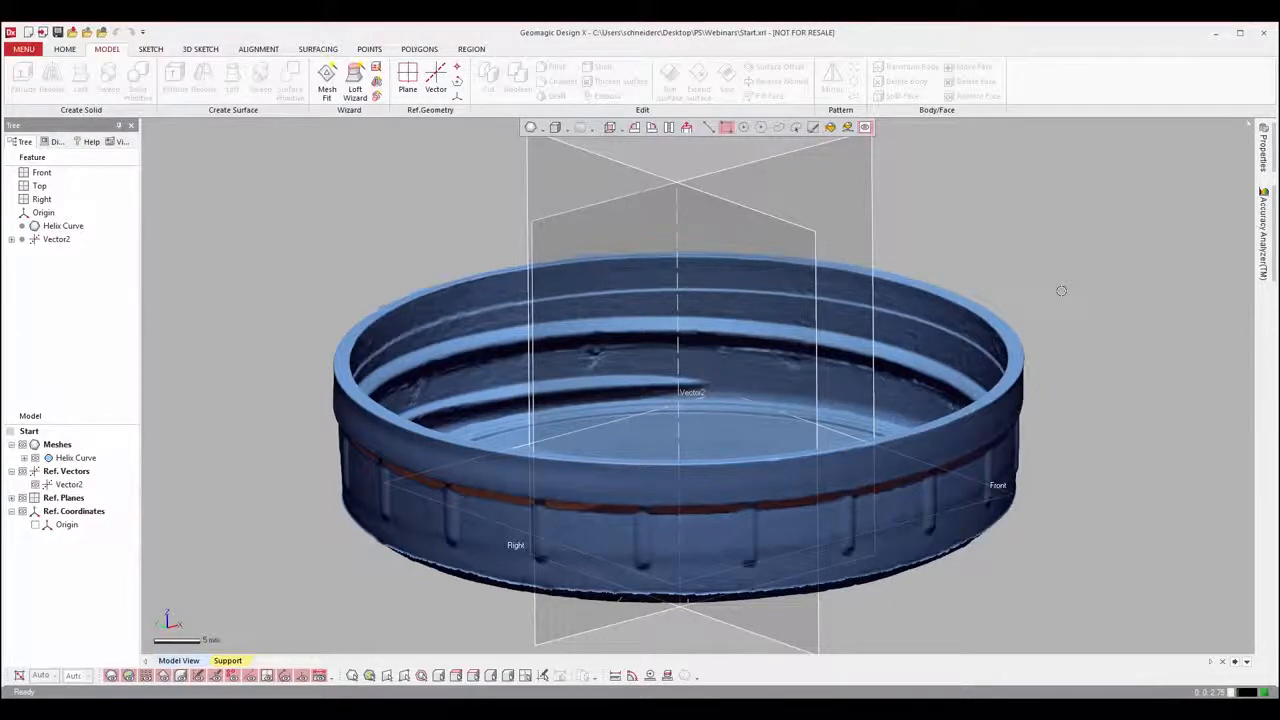
{"action": "scroll", "coordinate": [1045, 312], "scroll_direction": "down", "scroll_amount": 3}
{"action": "mouse_move", "coordinate": [1043, 318]}
{"action": "right_mouse_down"}
{"action": "mouse_move", "coordinate": [1026, 349]}
{"action": "mouse_move", "coordinate": [880, 434]}
{"action": "mouse_move", "coordinate": [409, 443]}
{"action": "mouse_move", "coordinate": [462, 478]}
{"action": "mouse_move", "coordinate": [380, 471]}
{"action": "mouse_move", "coordinate": [790, 453]}
{"action": "mouse_move", "coordinate": [829, 423]}
{"action": "mouse_move", "coordinate": [903, 443]}
{"action": "mouse_move", "coordinate": [855, 428]}
{"action": "right_mouse_up"}
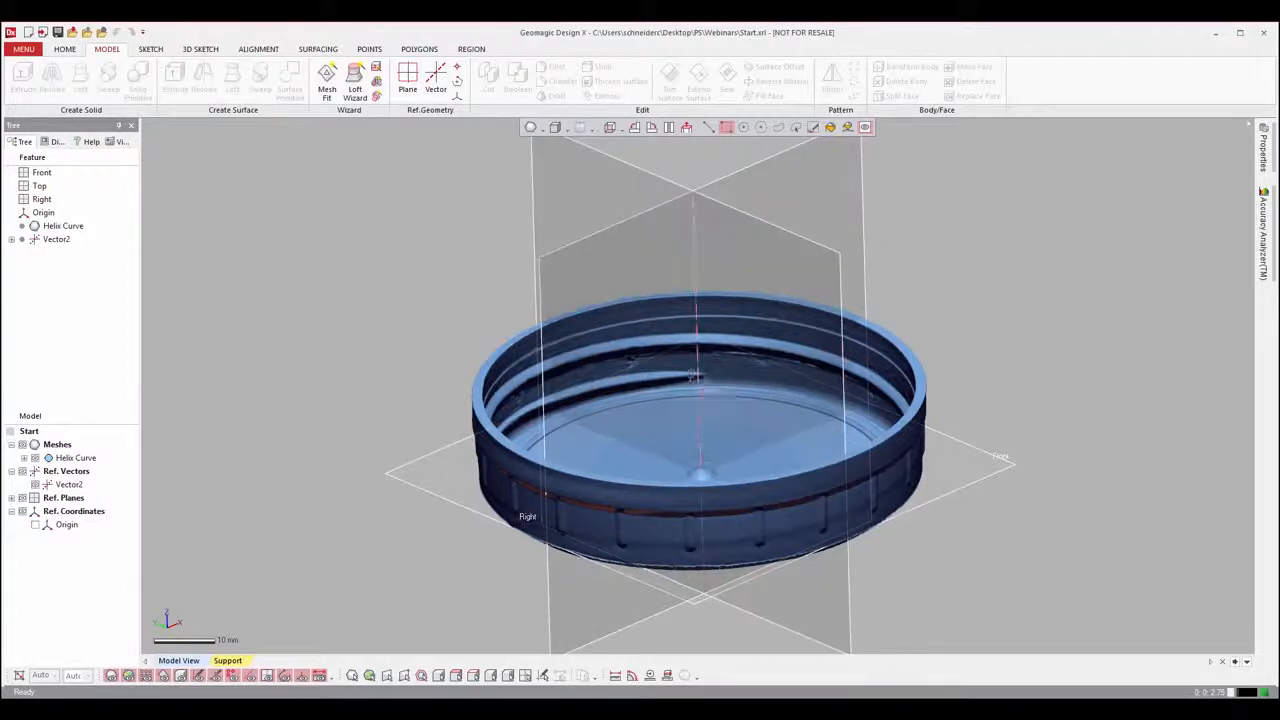
{"action": "right_click_drag", "start_coordinate": [706, 320], "coordinate": [565, 315]}
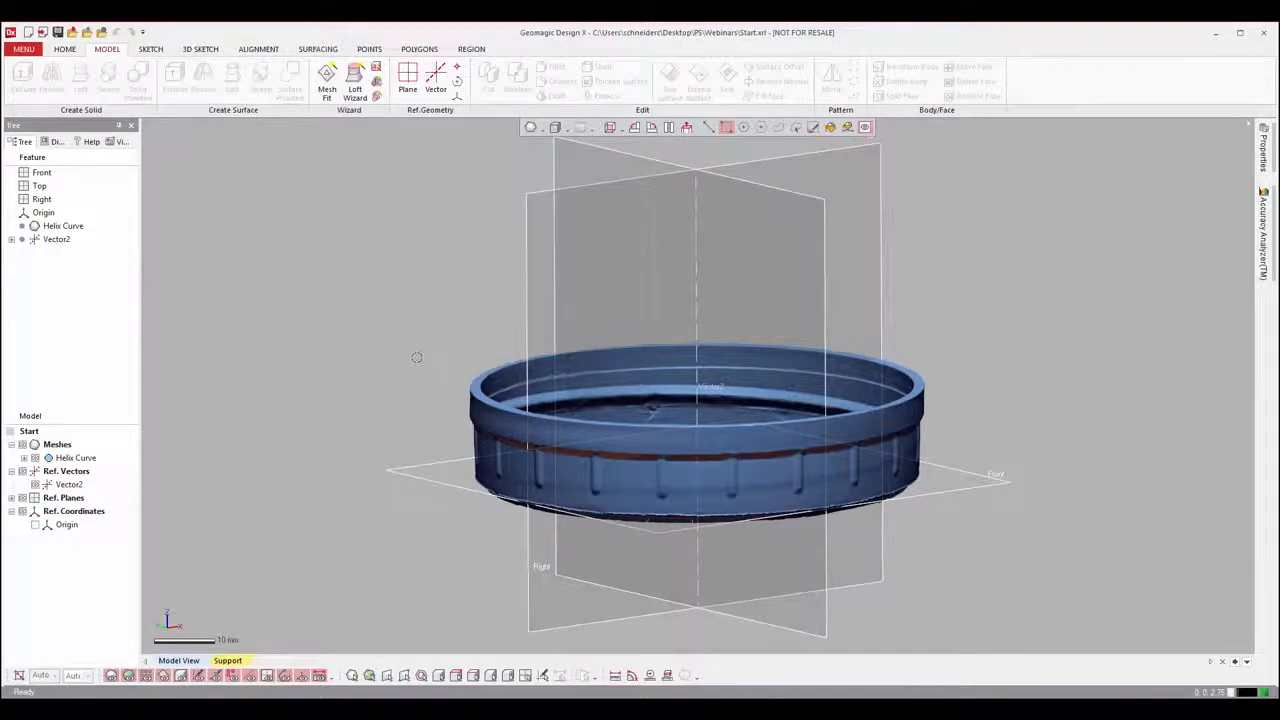
{"action": "right_click_drag", "start_coordinate": [568, 447], "coordinate": [229, 420]}
{"action": "right_click_drag", "start_coordinate": [928, 447], "coordinate": [514, 464]}
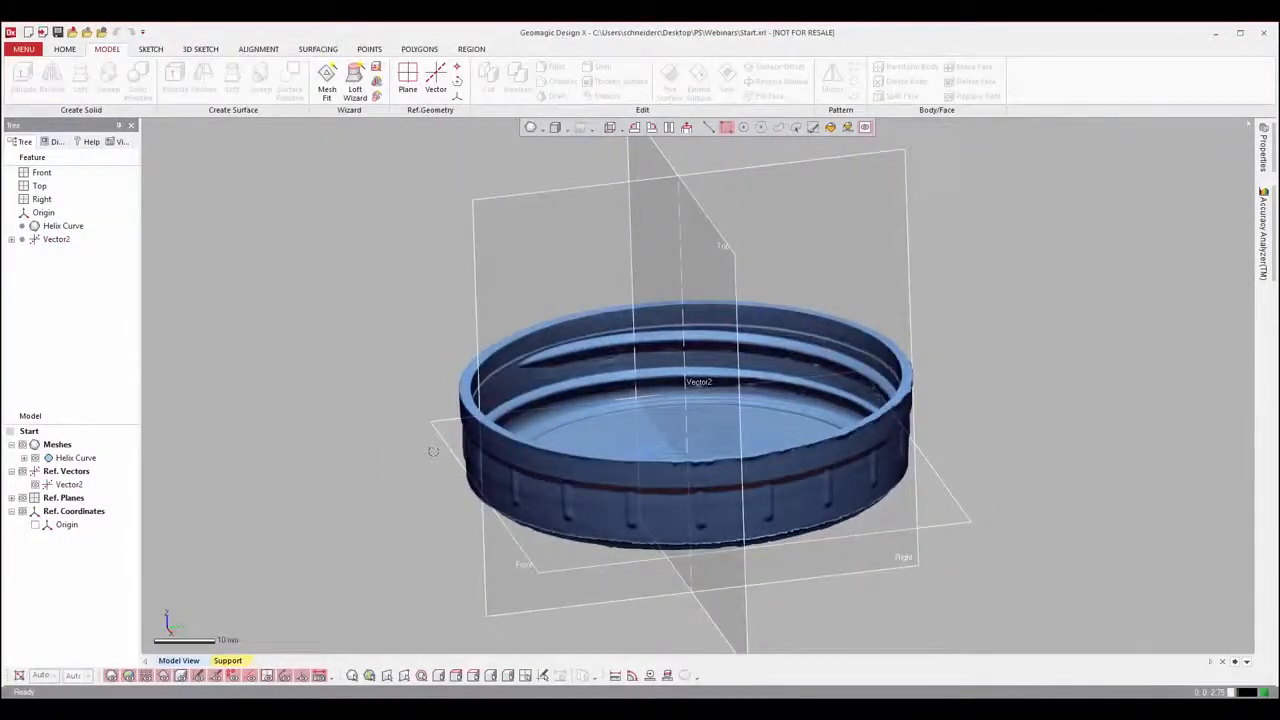
{"action": "right_click_drag", "start_coordinate": [955, 472], "coordinate": [335, 457]}
{"action": "right_click_drag", "start_coordinate": [808, 434], "coordinate": [741, 396]}
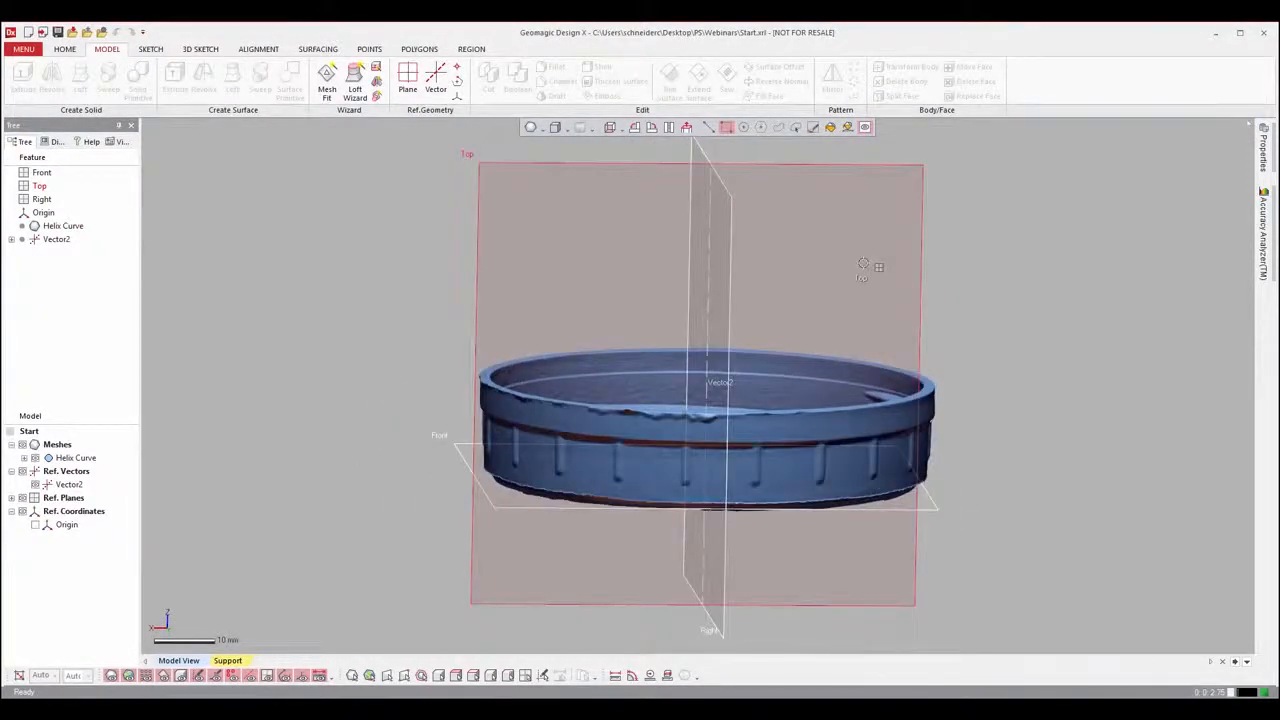
Step: Create a planar mesh sketch on the Top plane with a section at 0 mm offset, and hide the mesh
{"action": "right_click", "coordinate": [863, 264]}
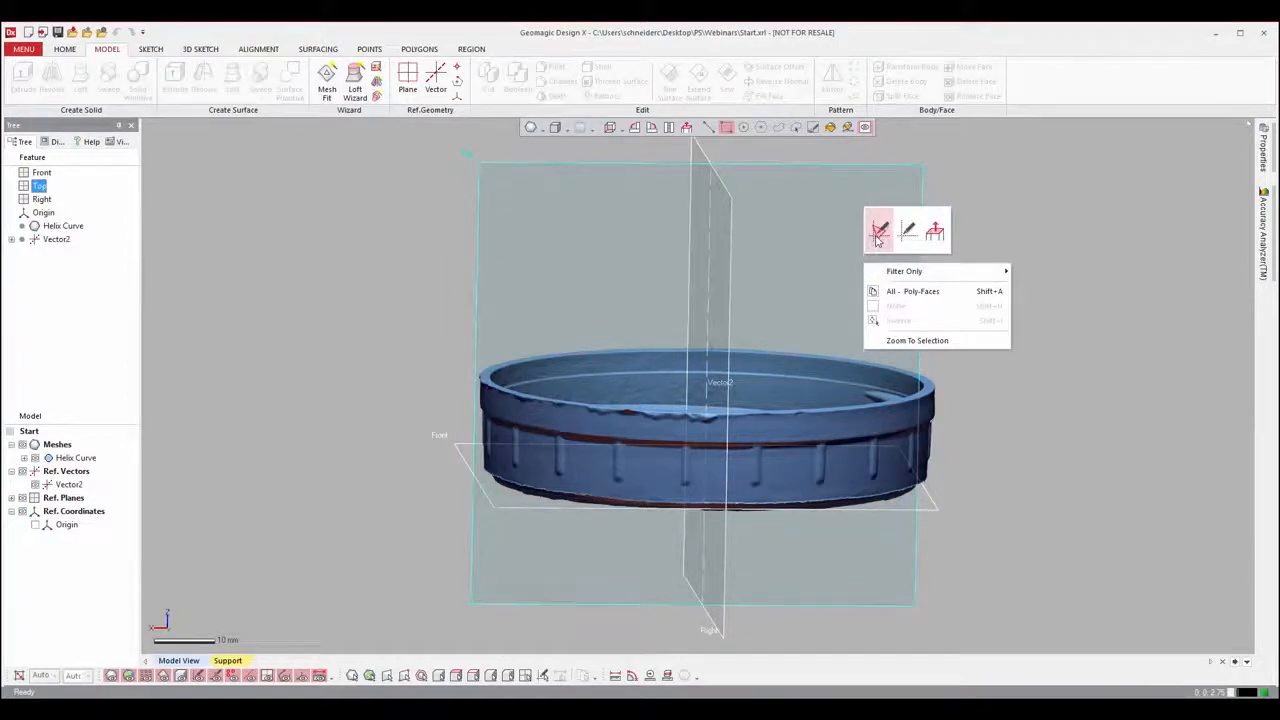
{"action": "left_click", "coordinate": [877, 234]}
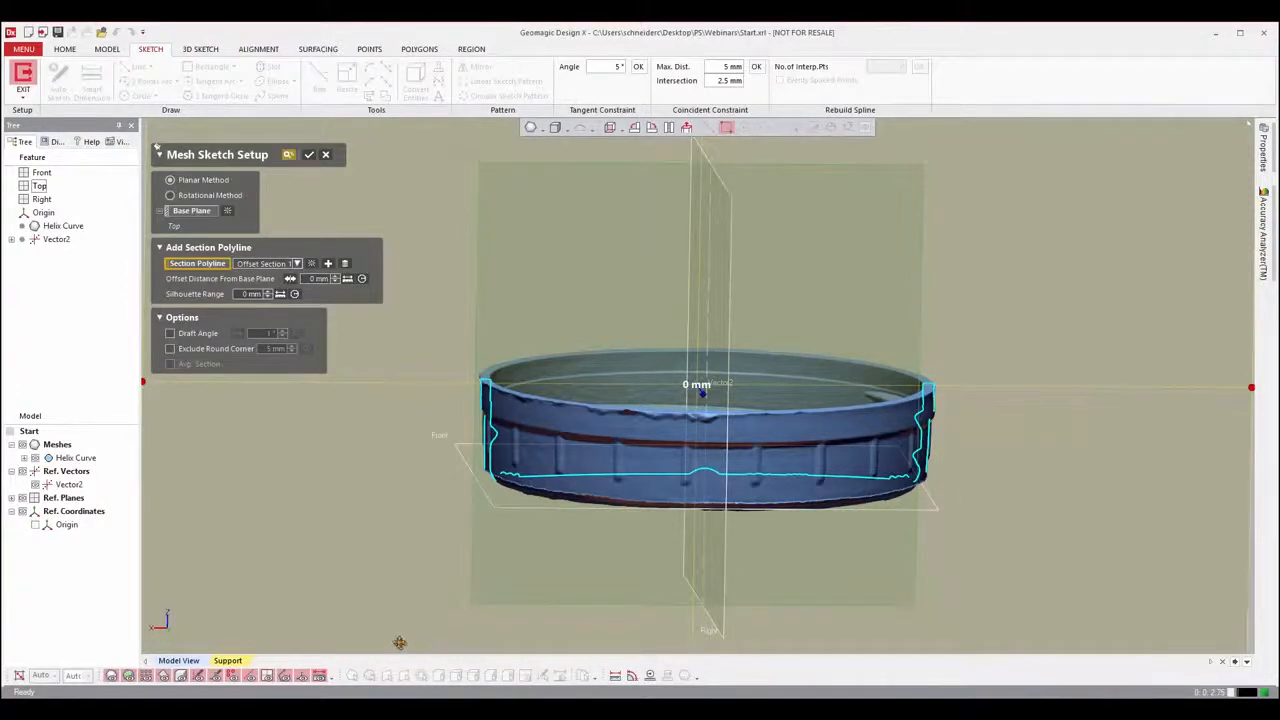
{"action": "left_click", "coordinate": [309, 155]}
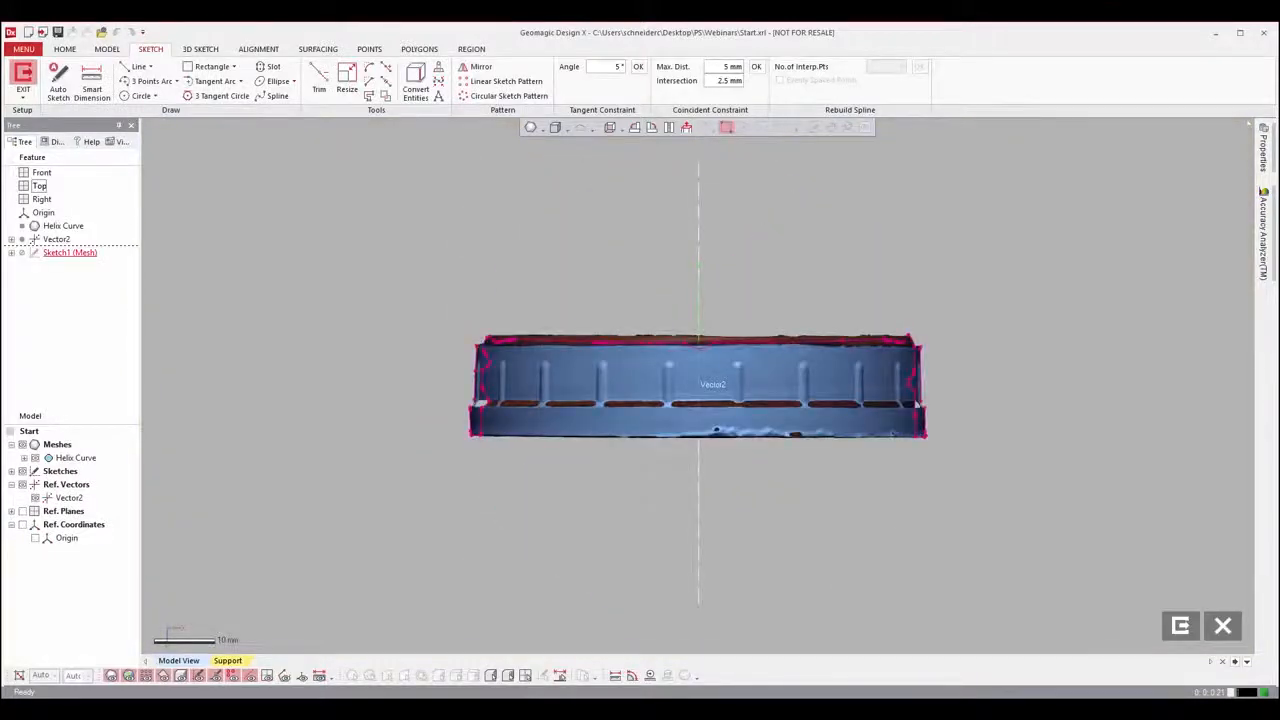
{"action": "left_click", "coordinate": [652, 128]}
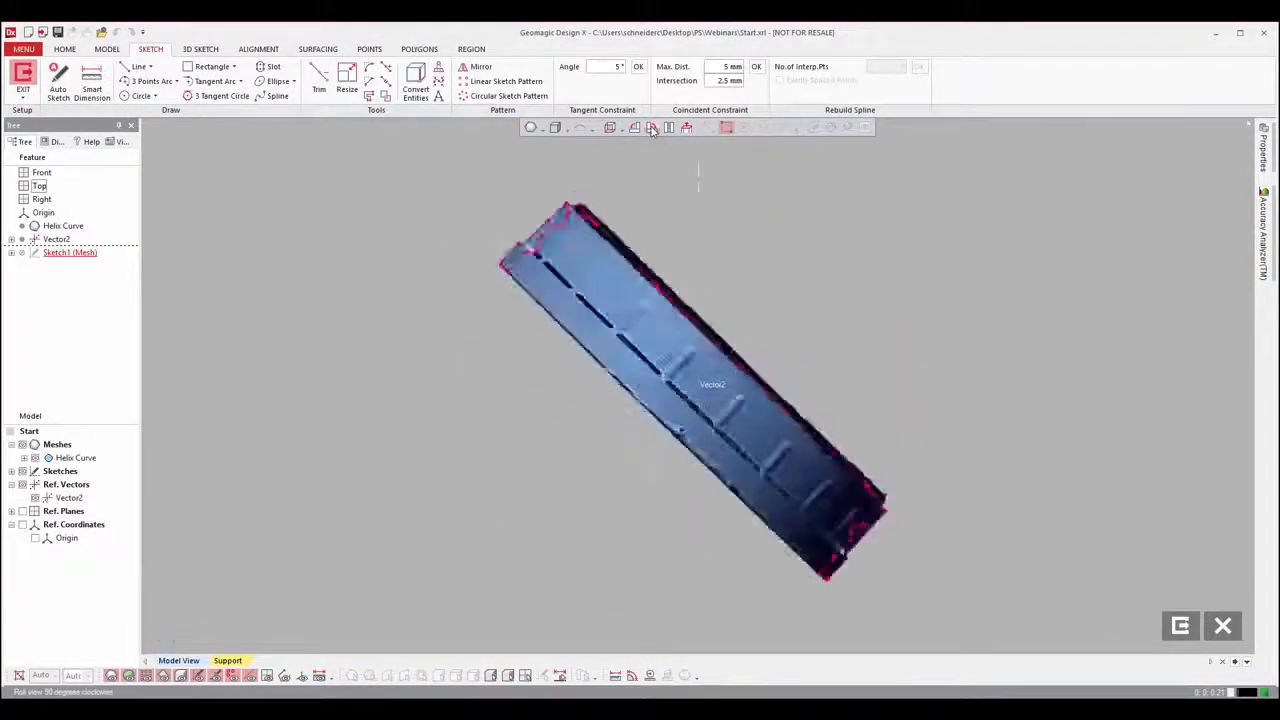
{"action": "left_click", "coordinate": [652, 128]}
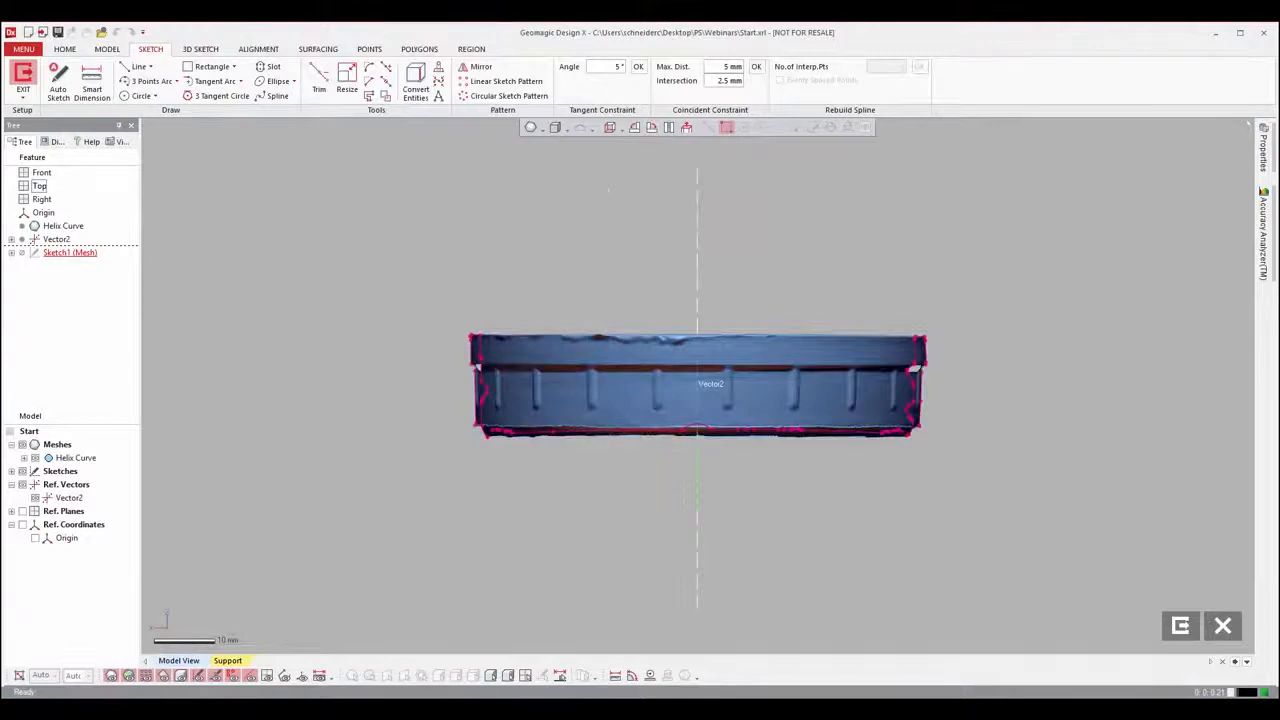
{"action": "left_click", "coordinate": [112, 676]}
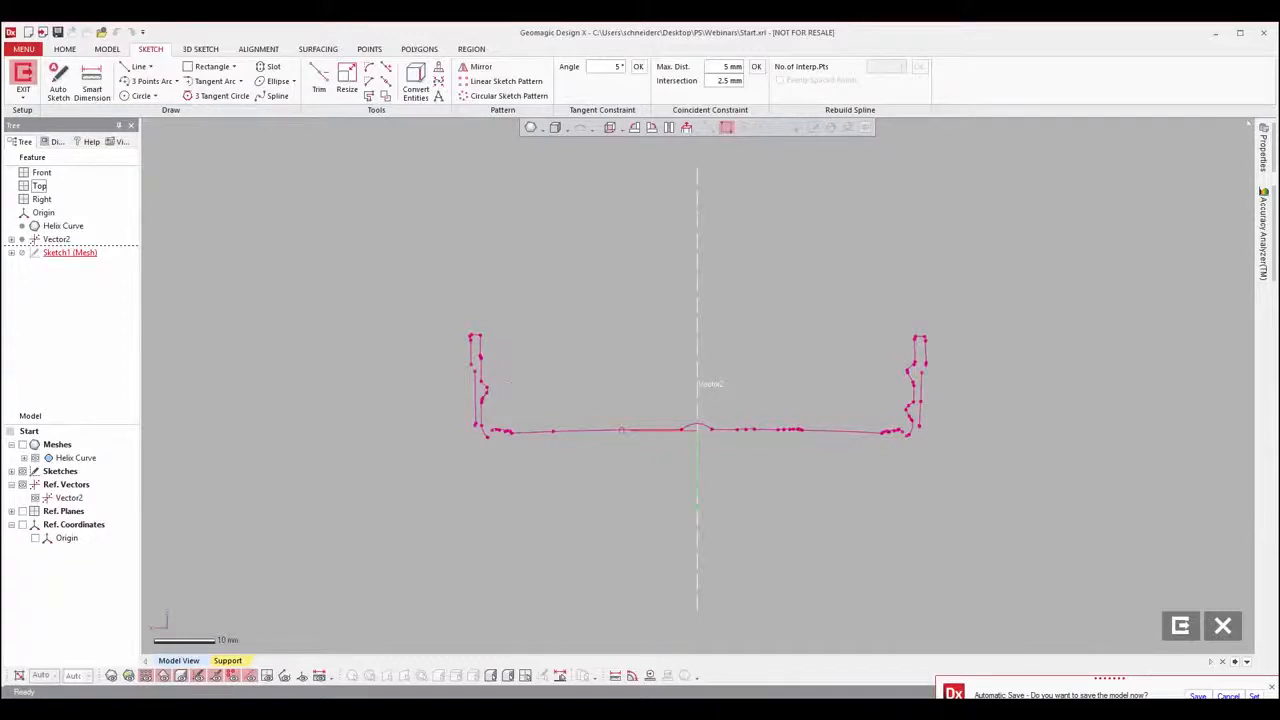
Step: Fit a line to each of the two flanks of one thread tooth in the section polyline, and start trimming them
{"action": "scroll", "coordinate": [911, 372], "scroll_direction": "up", "scroll_amount": 6}
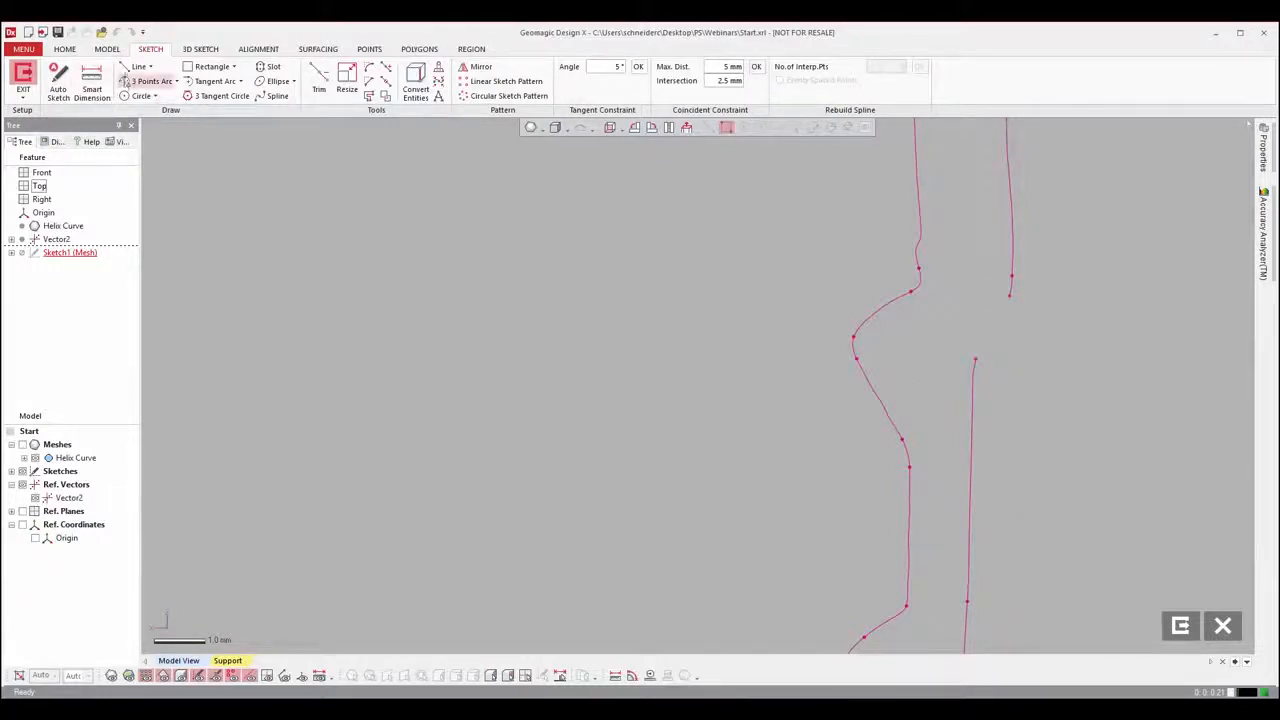
{"action": "left_click", "coordinate": [138, 66]}
{"action": "left_click_drag", "start_coordinate": [834, 272], "coordinate": [902, 462]}
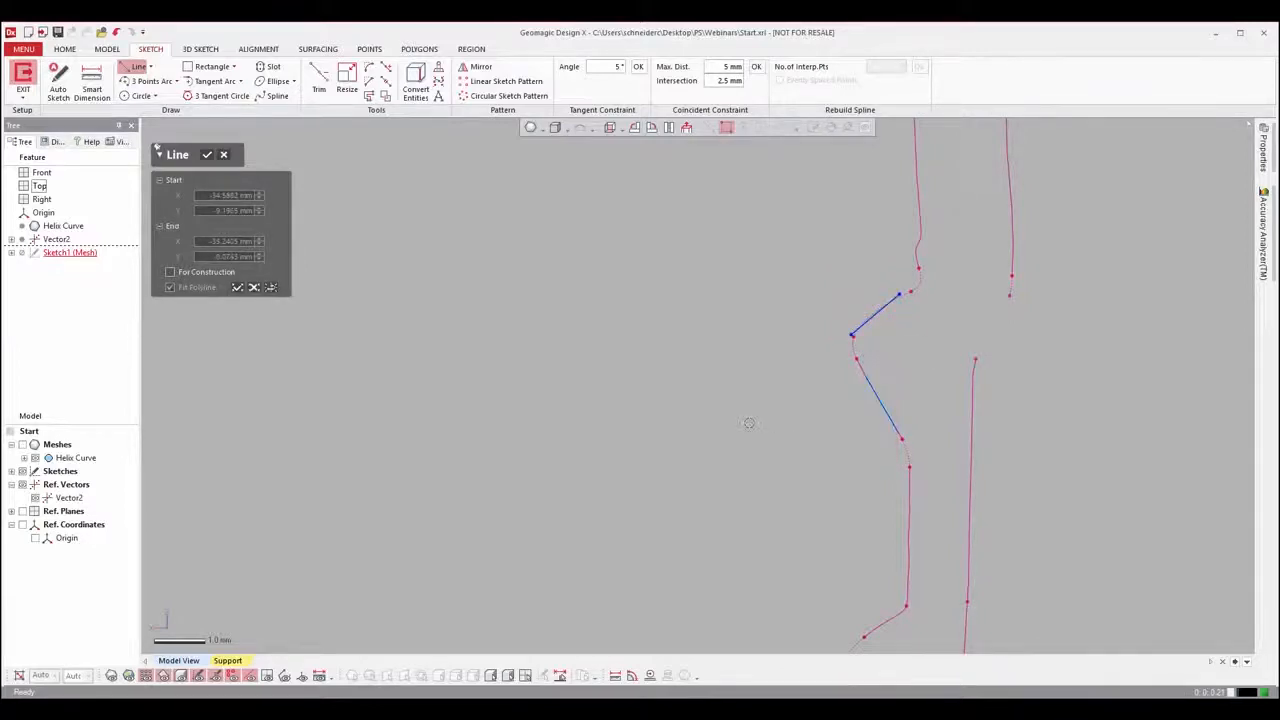
{"action": "left_click", "coordinate": [206, 158]}
{"action": "left_click", "coordinate": [318, 80]}
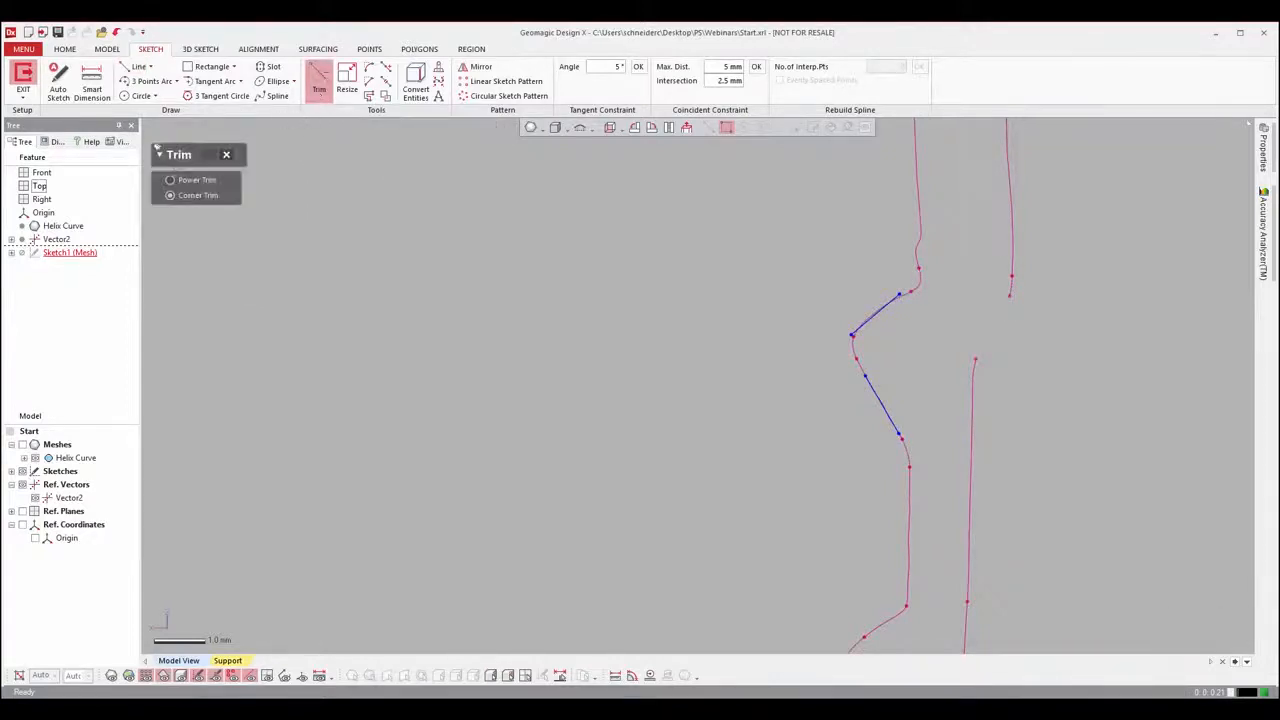
{"action": "left_click", "coordinate": [183, 181]}
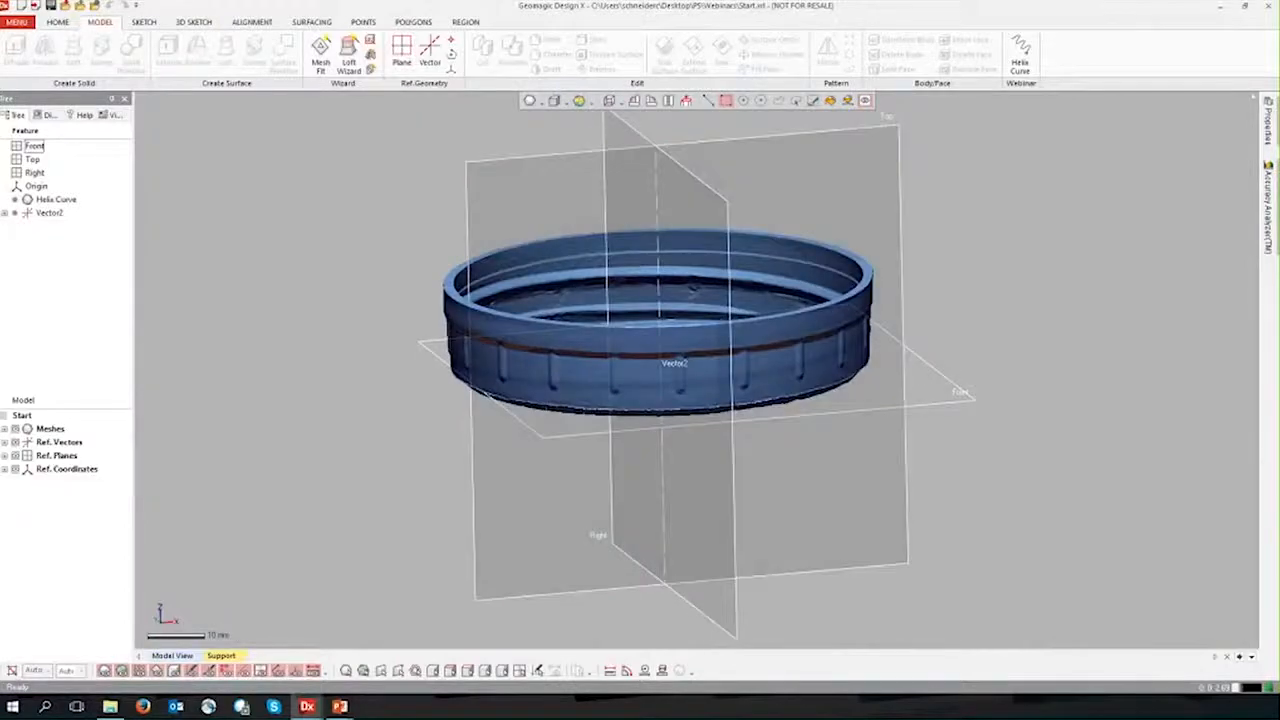
Step: Examine how the cap mesh and its centre axis sit relative to the Front, Top and Right reference planes
{"action": "right_click_drag", "start_coordinate": [393, 322], "coordinate": [837, 257]}
{"action": "right_click_drag", "start_coordinate": [1049, 416], "coordinate": [581, 215]}
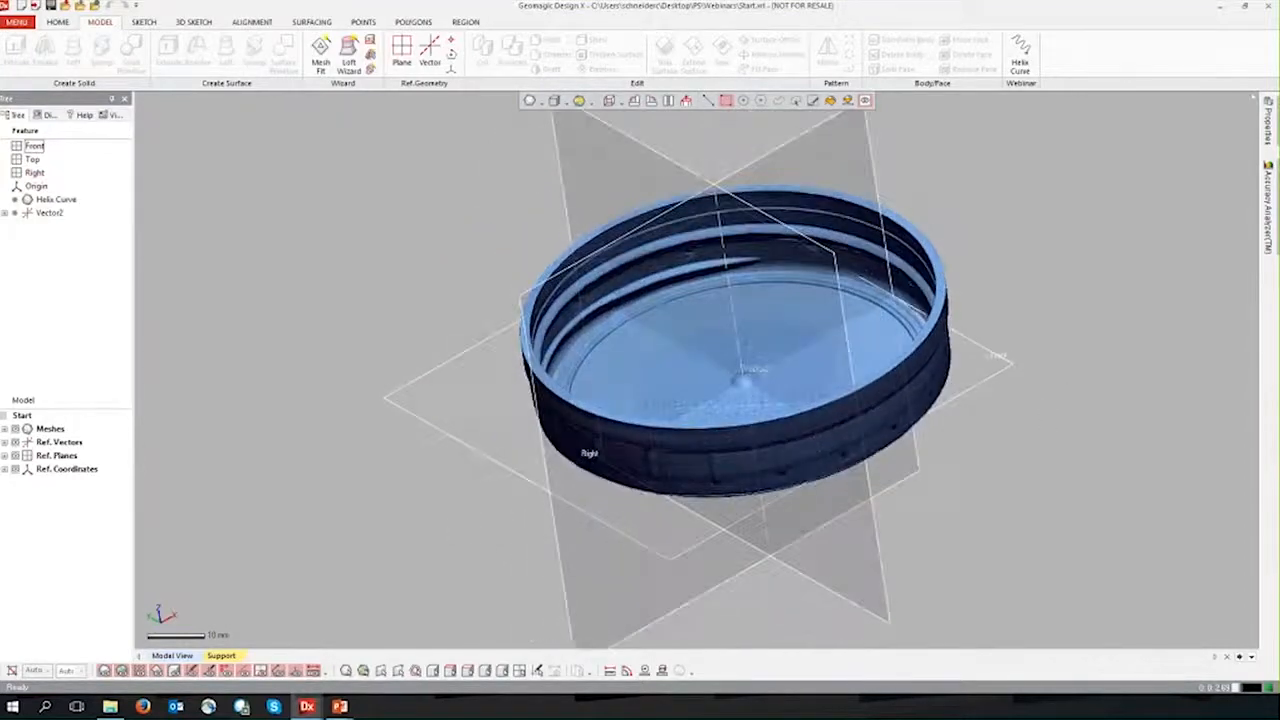
{"action": "left_click", "coordinate": [6, 456]}
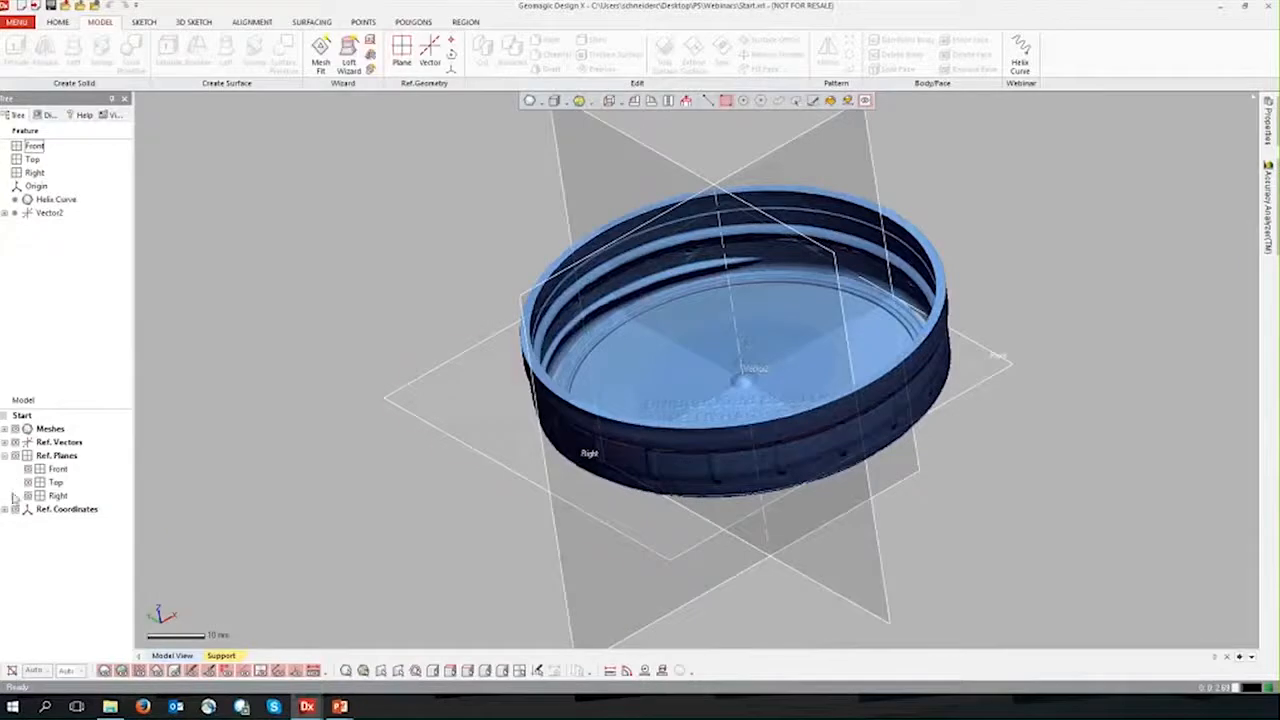
{"action": "right_click_drag", "start_coordinate": [399, 516], "coordinate": [437, 466]}
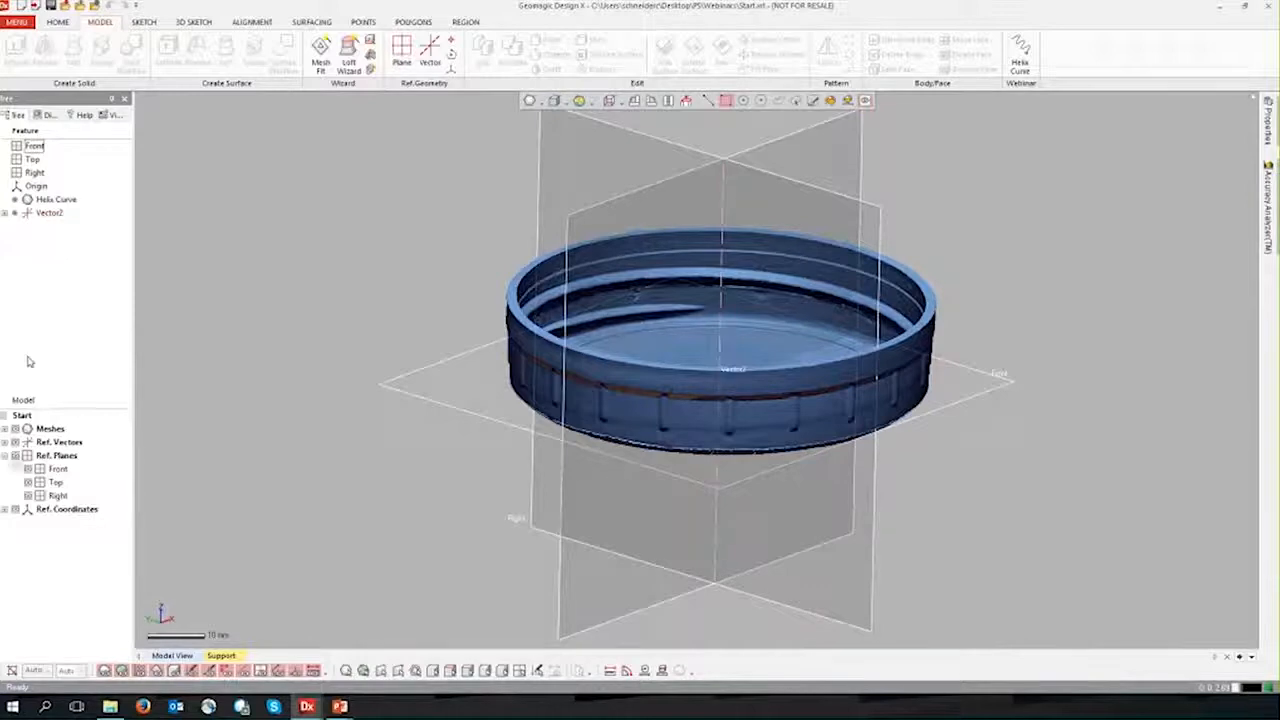
{"action": "left_click", "coordinate": [14, 455]}
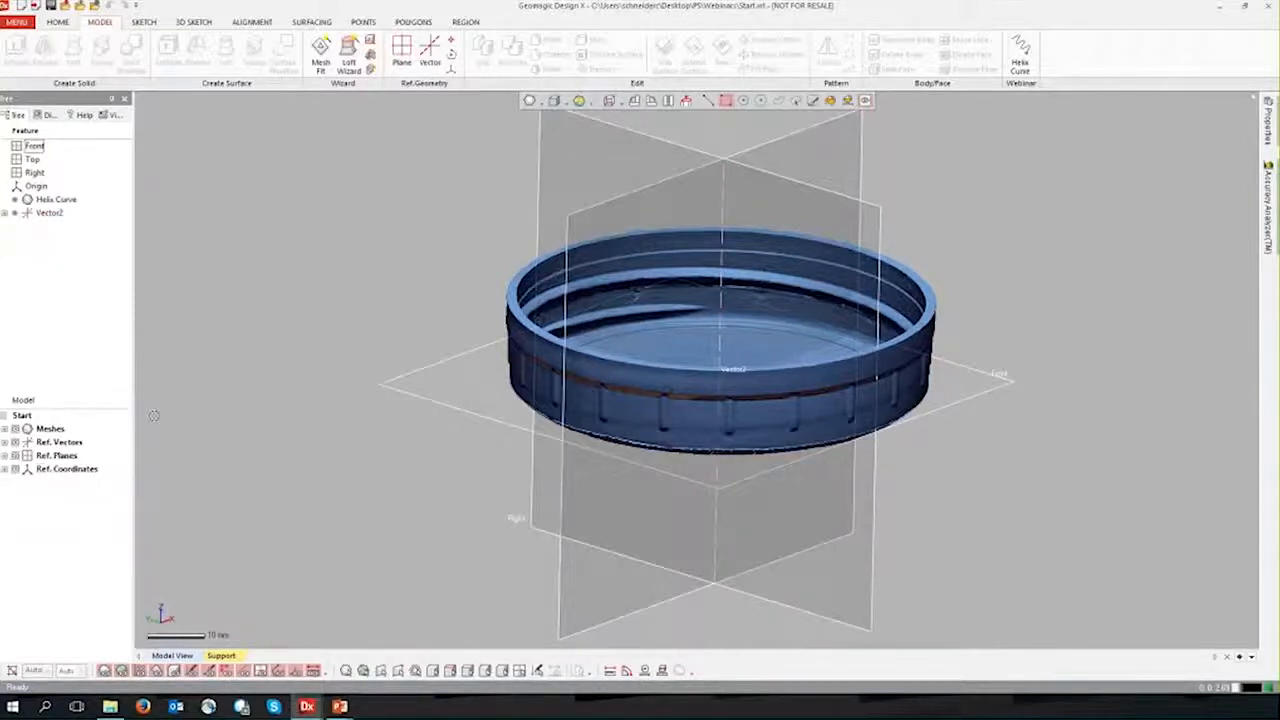
{"action": "mouse_move", "coordinate": [726, 240]}
{"action": "right_mouse_down", "text": "ctrl"}
{"action": "mouse_move", "coordinate": [629, 251]}
{"action": "mouse_move", "coordinate": [654, 270]}
{"action": "right_mouse_up", "text": "ctrl"}
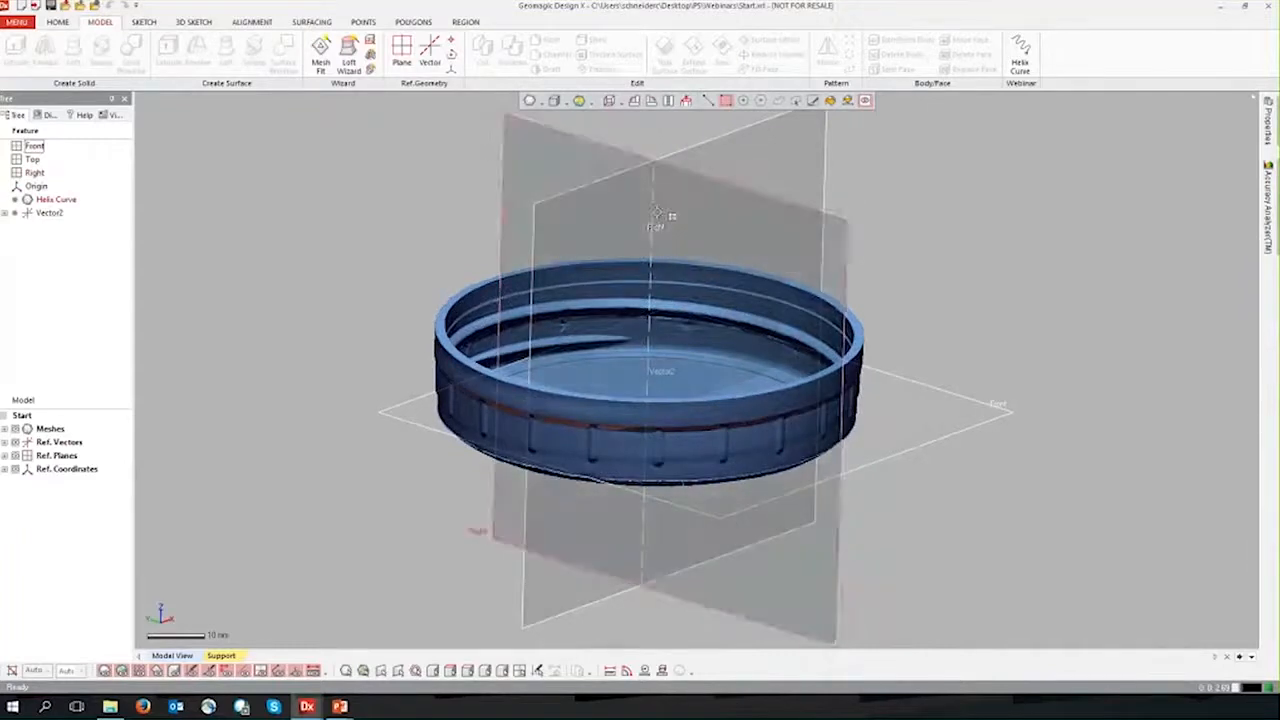
{"action": "right_click_drag", "start_coordinate": [926, 398], "coordinate": [948, 310], "text": "ctrl"}
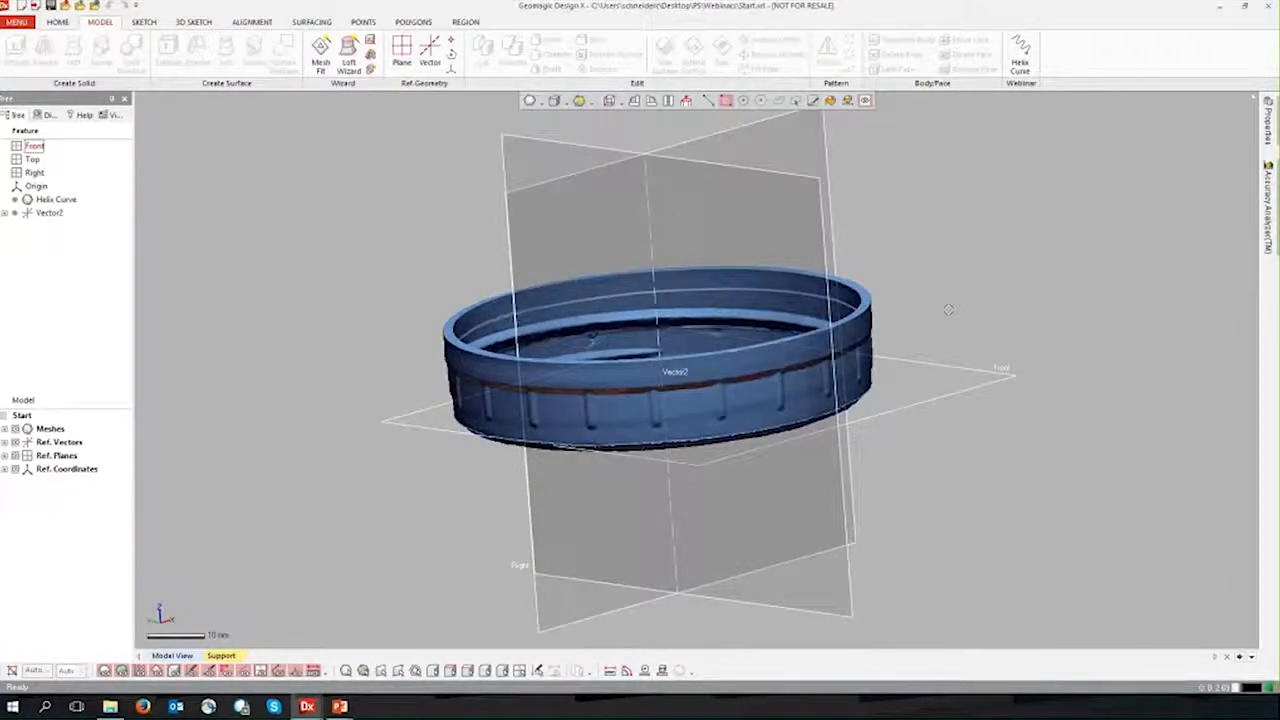
{"action": "right_click_drag", "start_coordinate": [948, 310], "coordinate": [934, 314]}
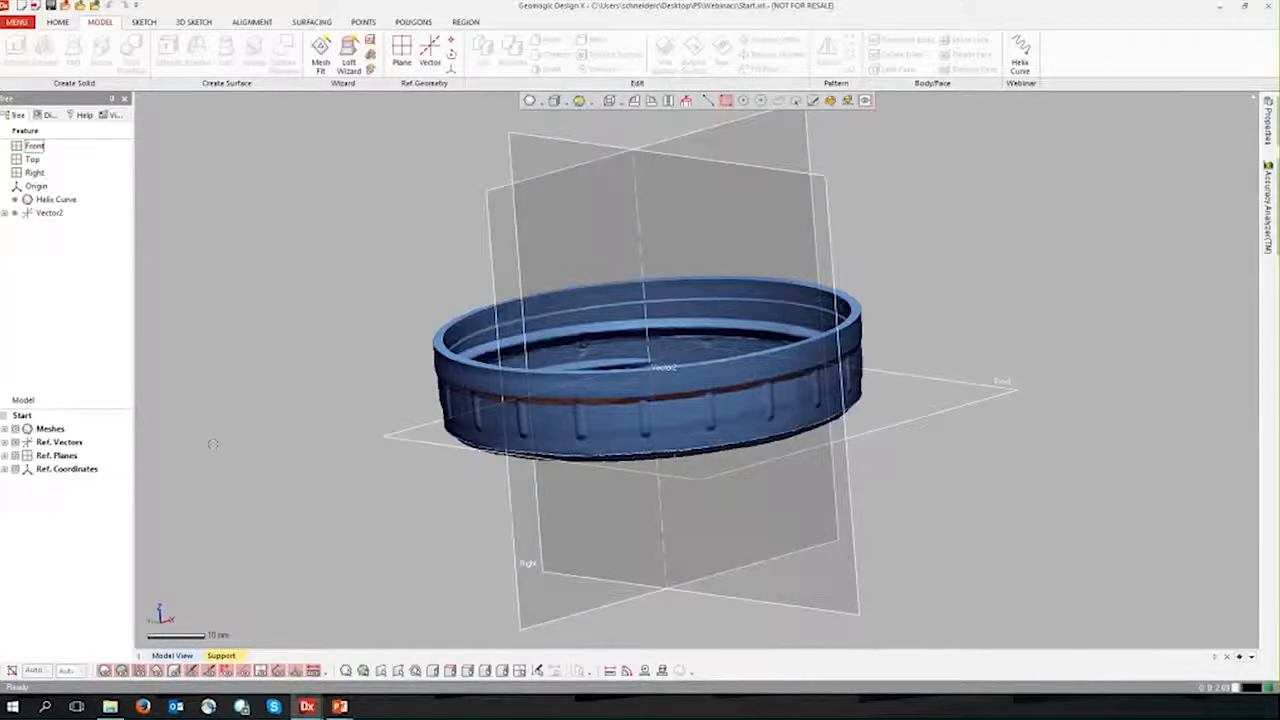
{"action": "right_click_drag", "start_coordinate": [972, 265], "coordinate": [965, 325]}
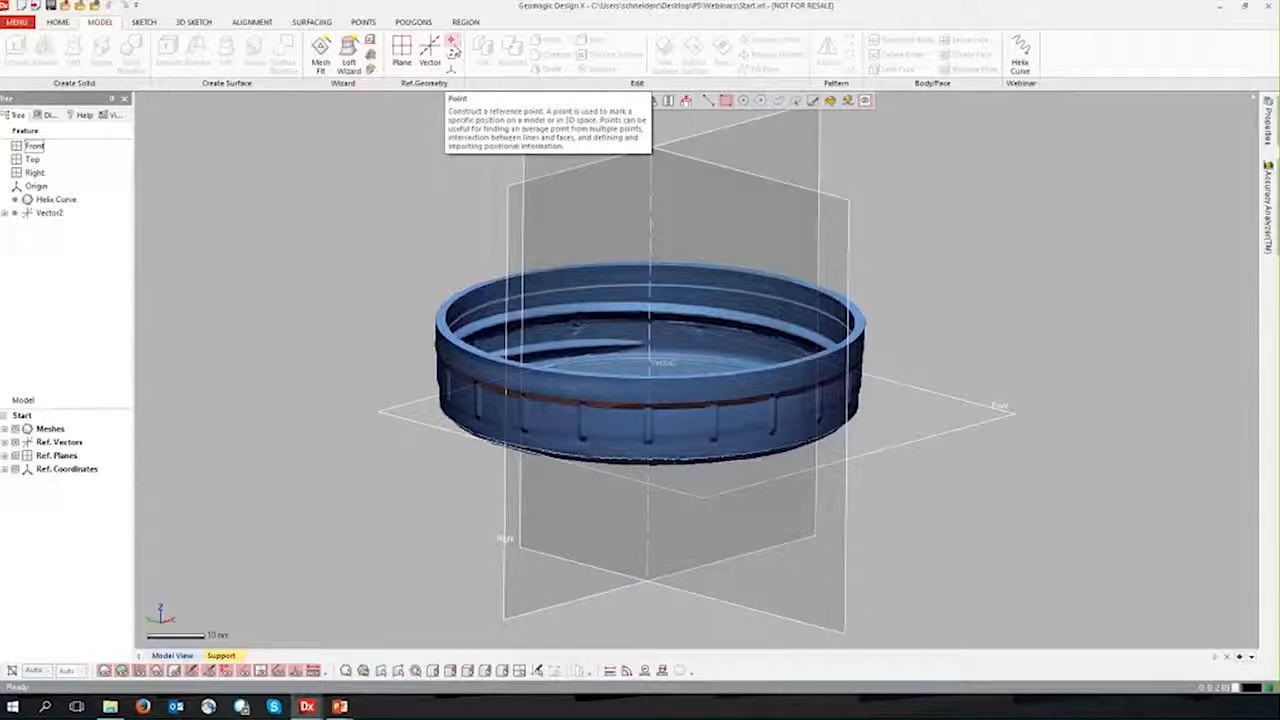
{"action": "right_click_drag", "start_coordinate": [444, 184], "coordinate": [450, 246], "text": "ctrl"}
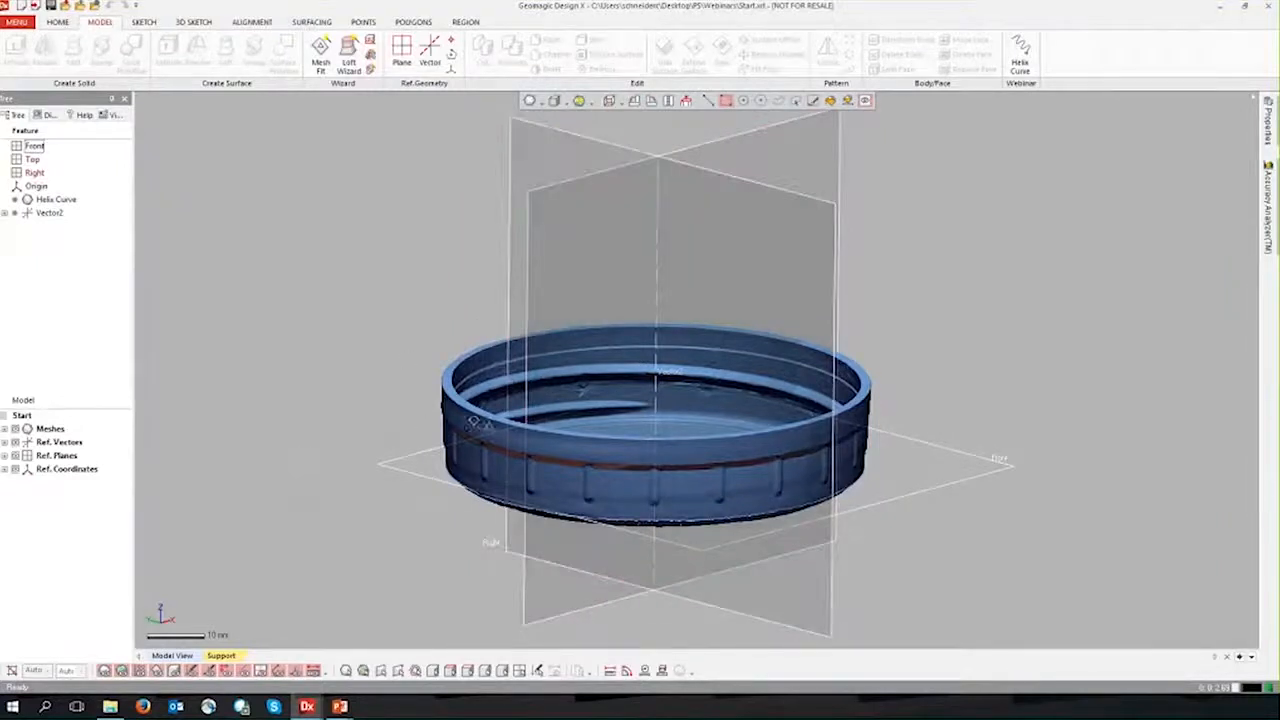
Step: Create a planar mesh sketch on the Top plane with a section polyline at 0 mm offset
{"action": "right_click", "coordinate": [765, 162]}
{"action": "left_click", "coordinate": [783, 126]}
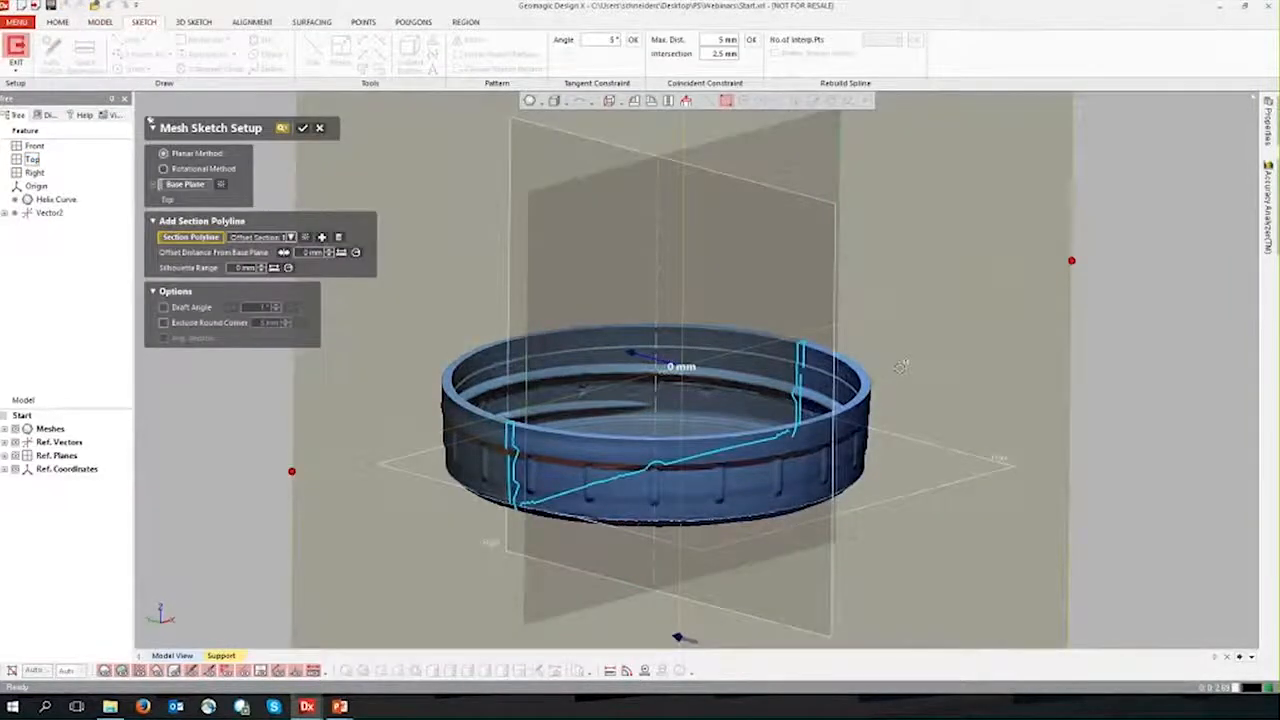
{"action": "left_click", "coordinate": [305, 129]}
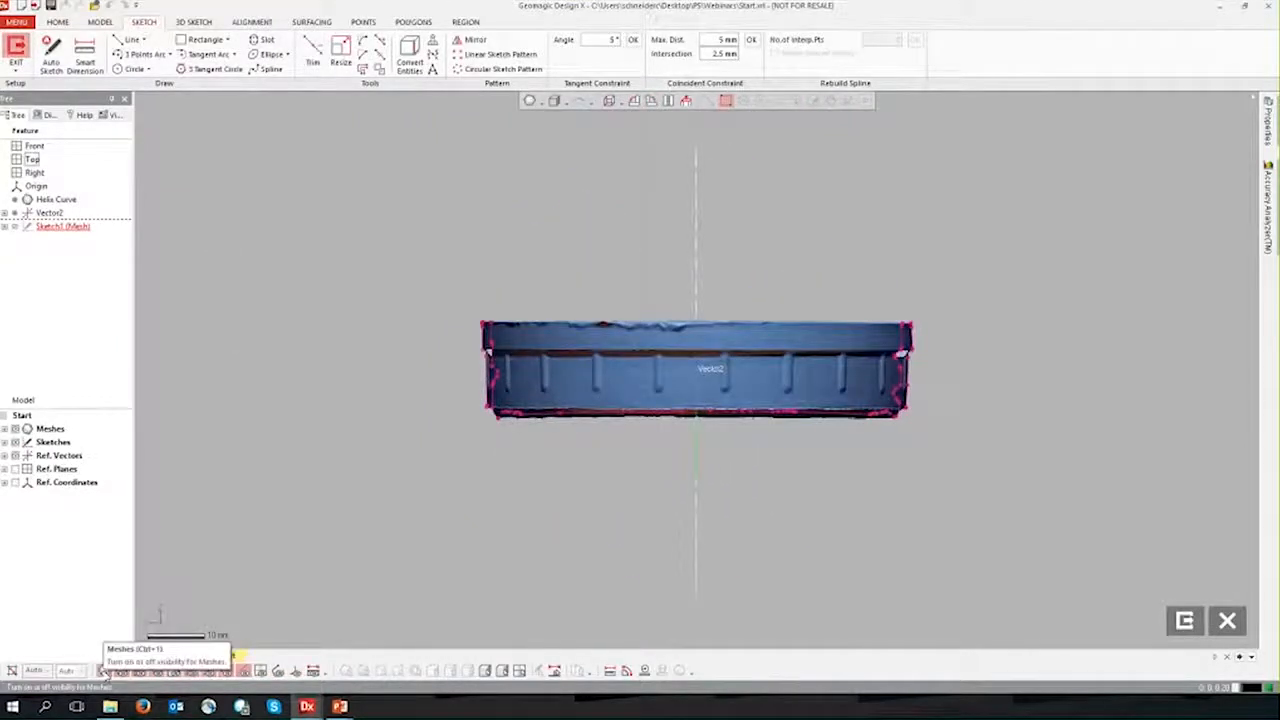
Step: Compare the section polyline with the cap mesh, turn the sketch view so the cap opens upward, and hide the mesh
{"action": "left_click", "coordinate": [104, 670]}
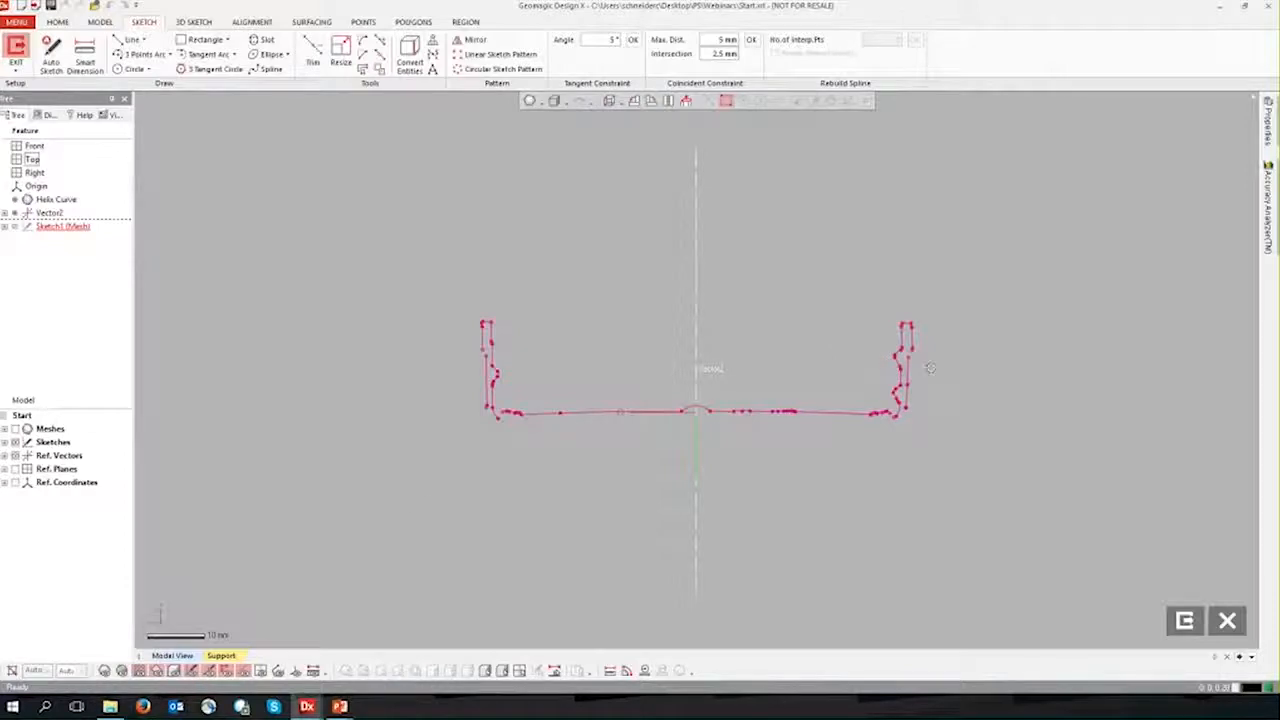
{"action": "left_click", "coordinate": [103, 673]}
{"action": "right_click_drag", "start_coordinate": [715, 376], "coordinate": [888, 373]}
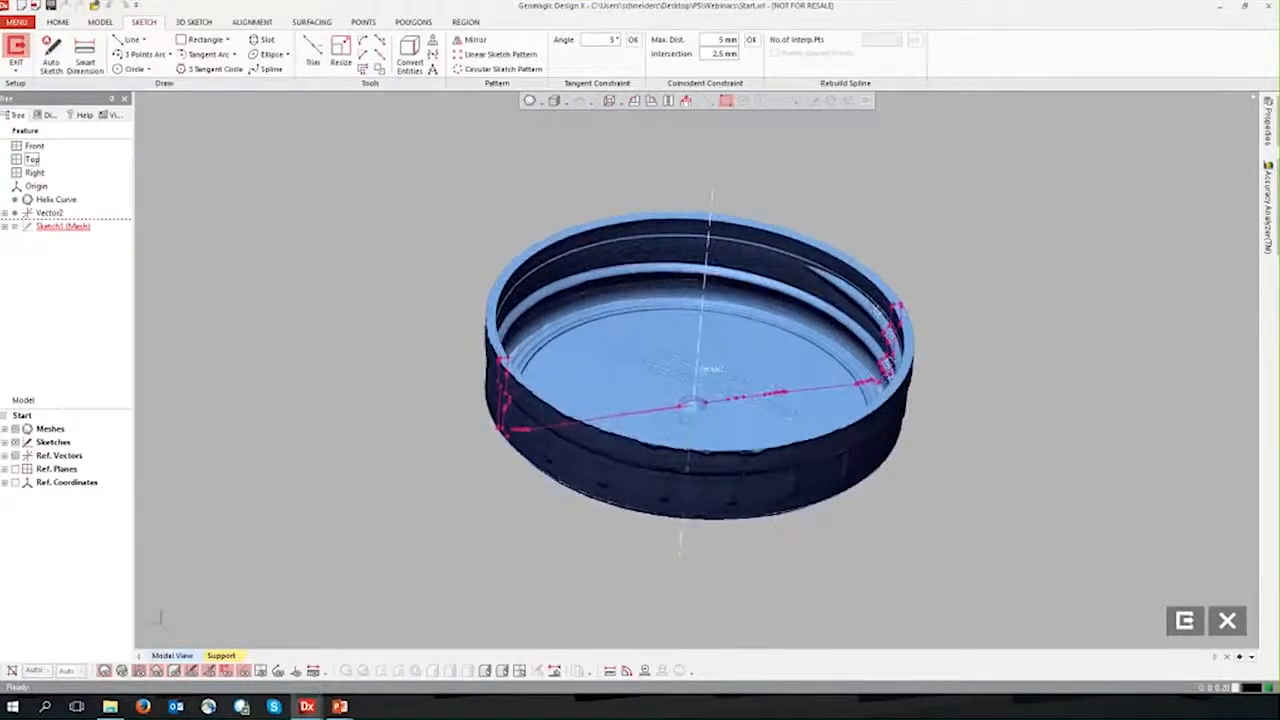
{"action": "right_click_drag", "start_coordinate": [679, 406], "coordinate": [640, 416]}
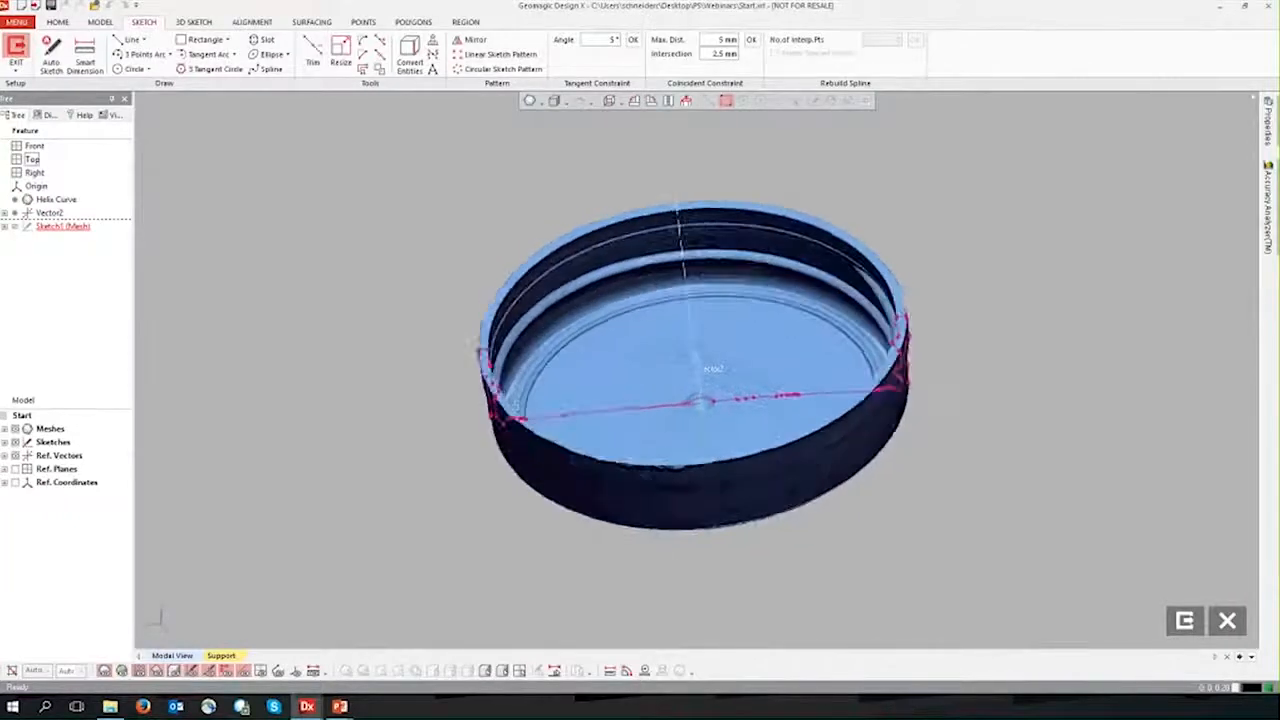
{"action": "left_click", "coordinate": [687, 101]}
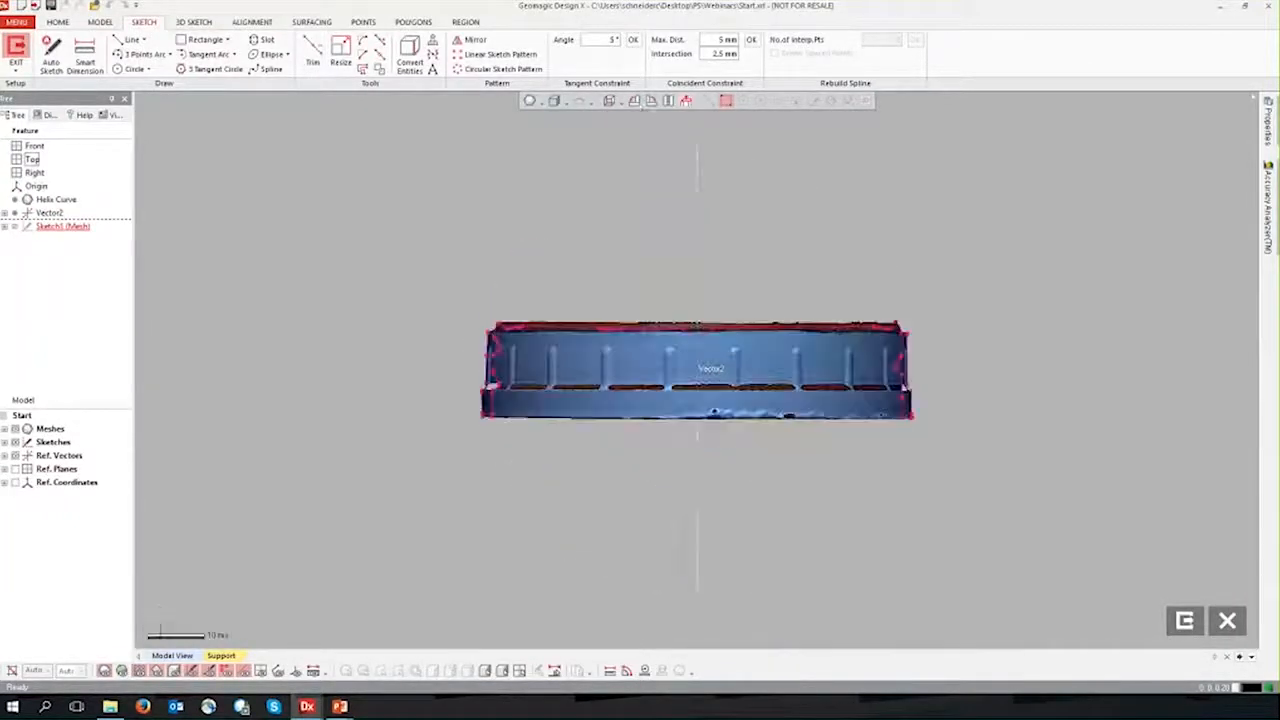
{"action": "left_click", "coordinate": [648, 103]}
{"action": "left_click", "coordinate": [655, 104]}
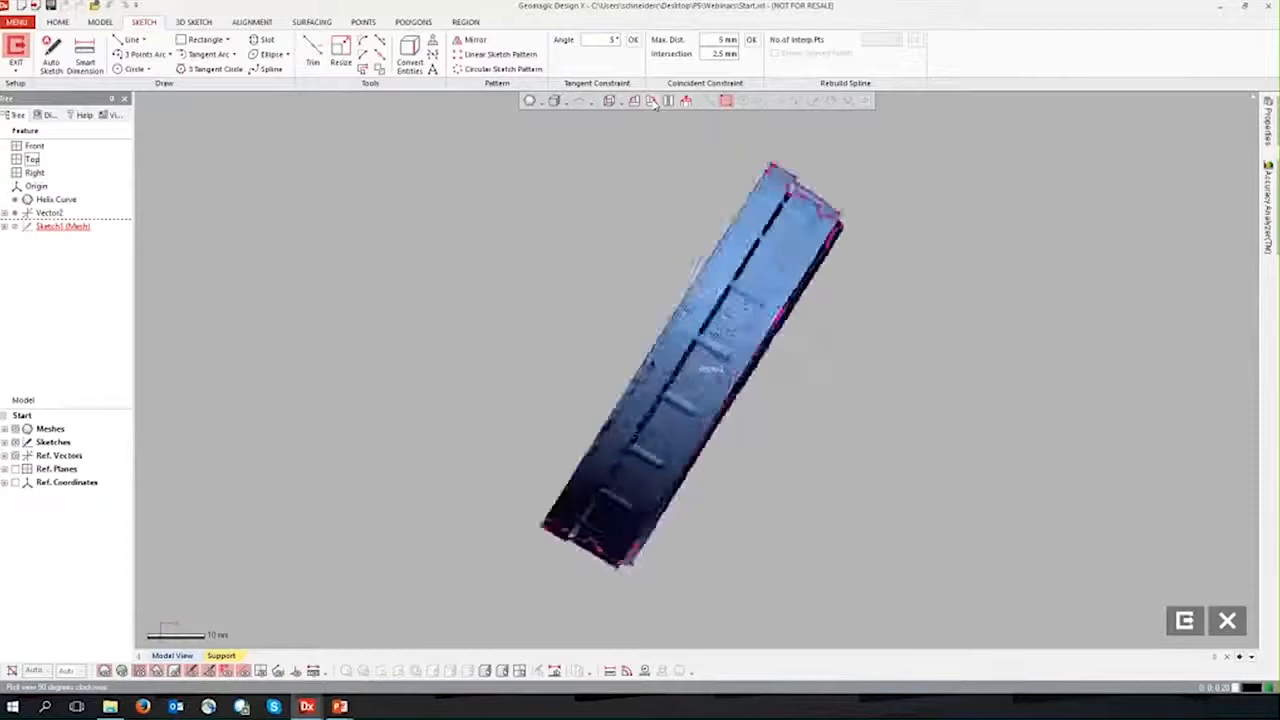
{"action": "scroll", "coordinate": [953, 352], "scroll_direction": "up", "scroll_amount": 5}
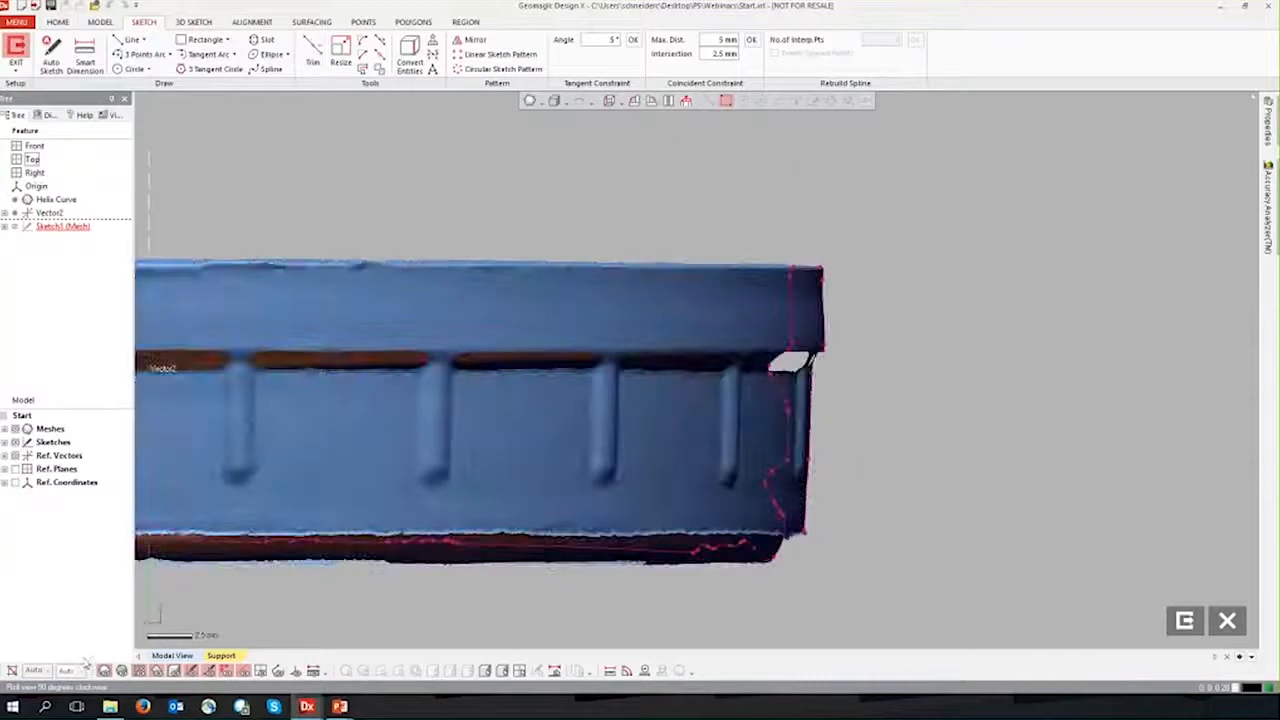
{"action": "left_click", "coordinate": [105, 671]}
{"action": "scroll", "coordinate": [789, 380], "scroll_direction": "up", "scroll_amount": 5}
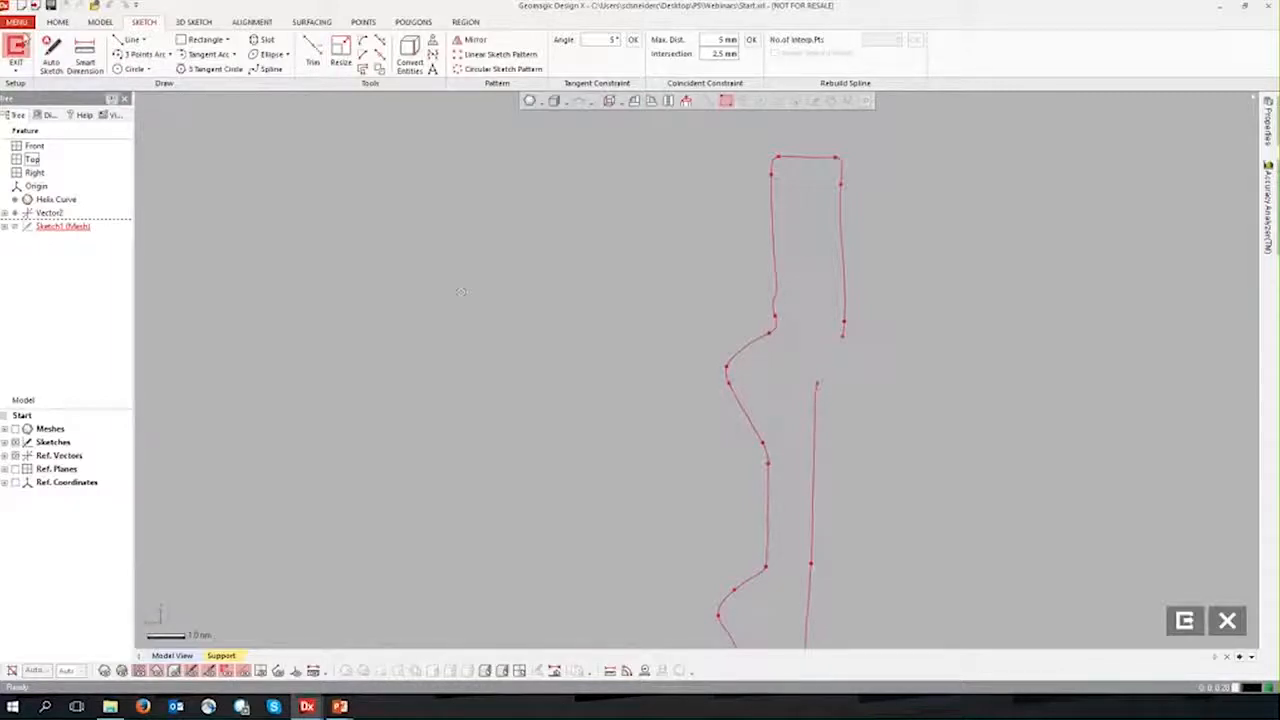
Step: Fit one line each to the upper and lower flanks of the upper thread tooth in the section polyline
{"action": "left_click", "coordinate": [118, 40]}
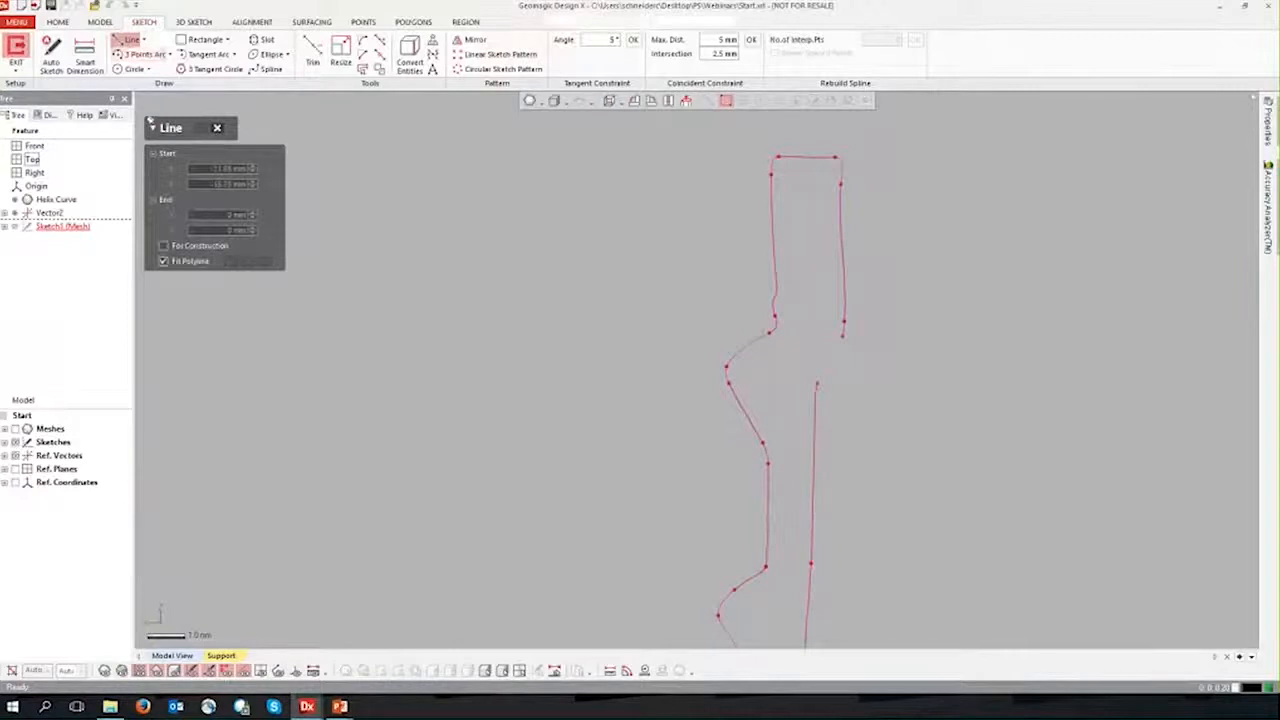
{"action": "left_click", "coordinate": [745, 342]}
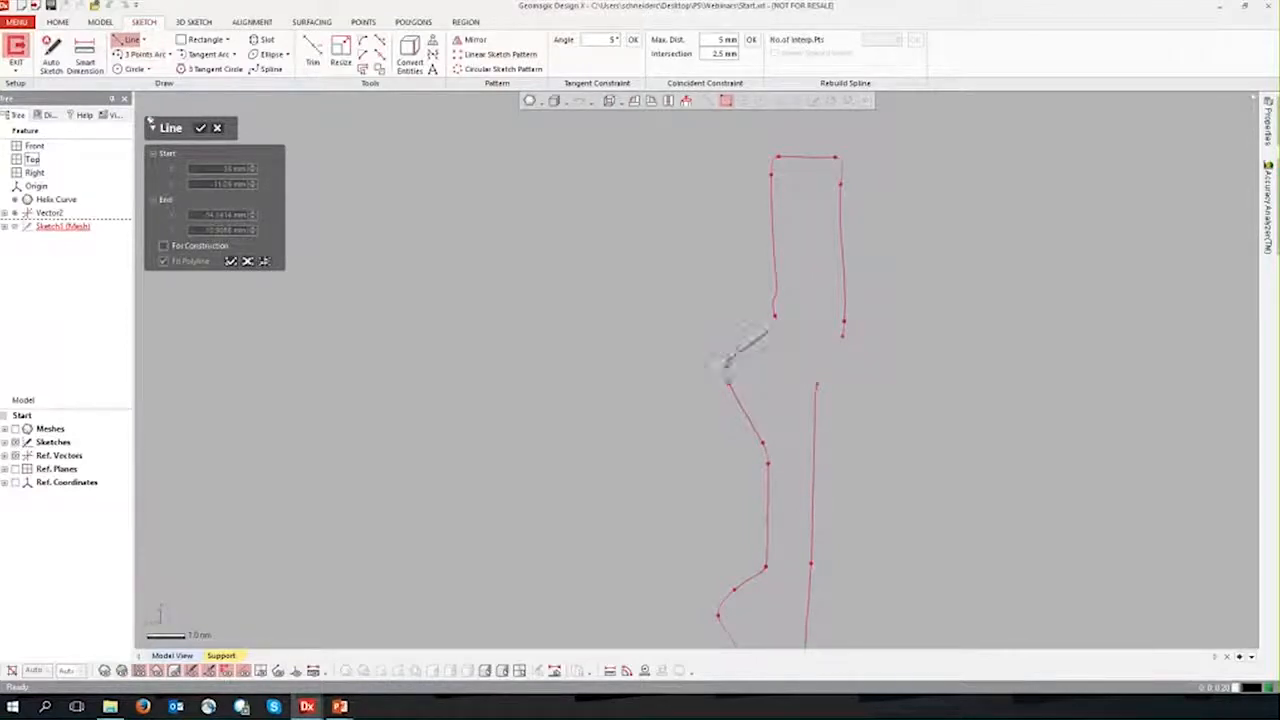
{"action": "left_click", "coordinate": [880, 366]}
{"action": "key", "text": "Escape"}
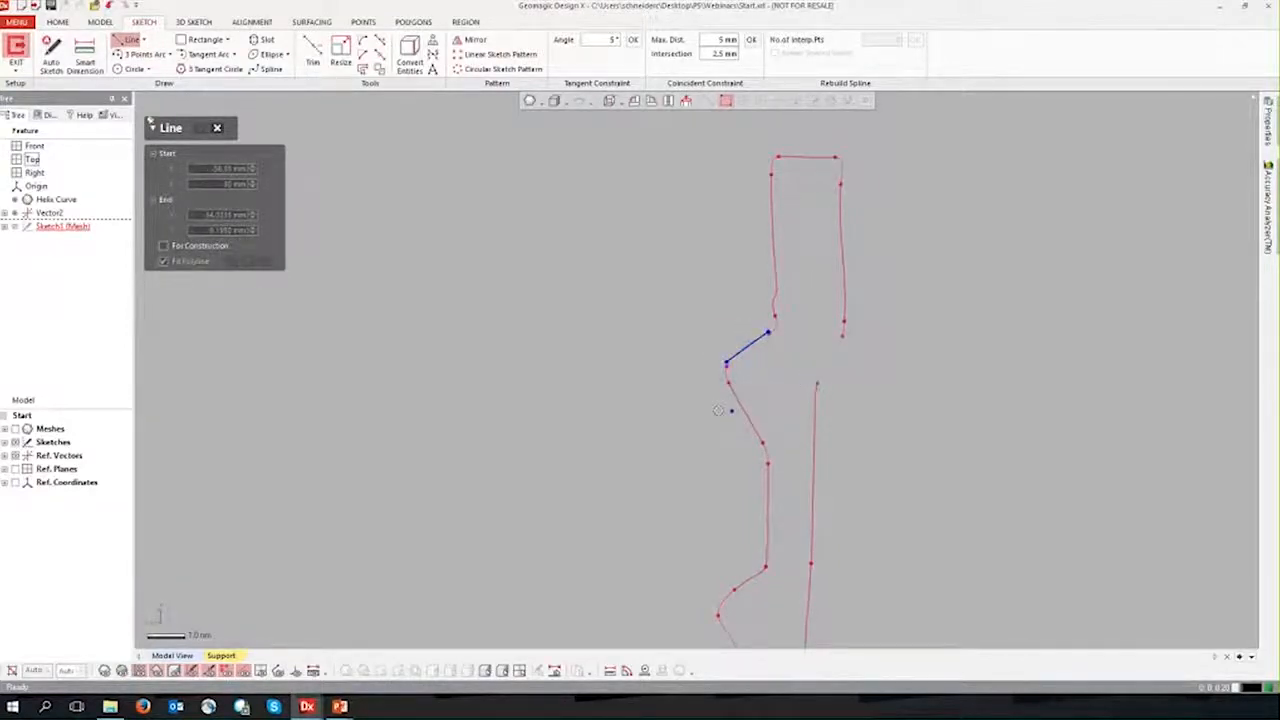
{"action": "left_click_drag", "start_coordinate": [708, 392], "coordinate": [768, 432]}
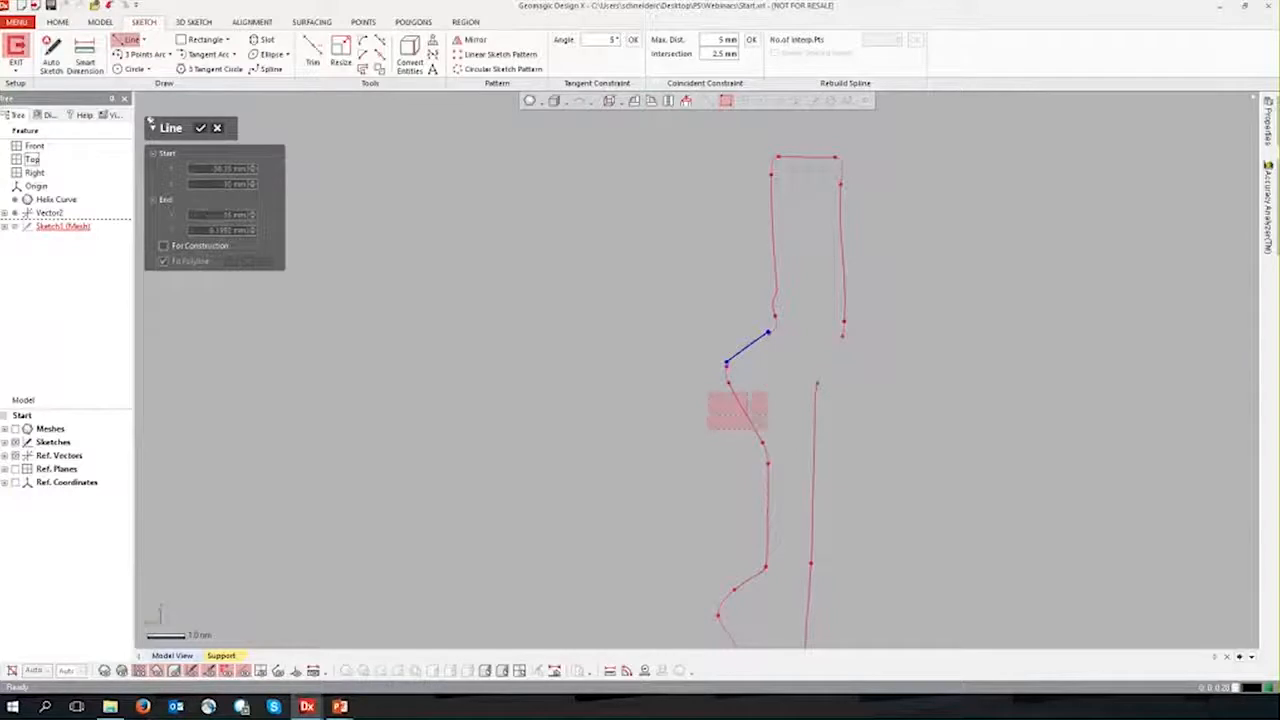
{"action": "left_click", "coordinate": [867, 408]}
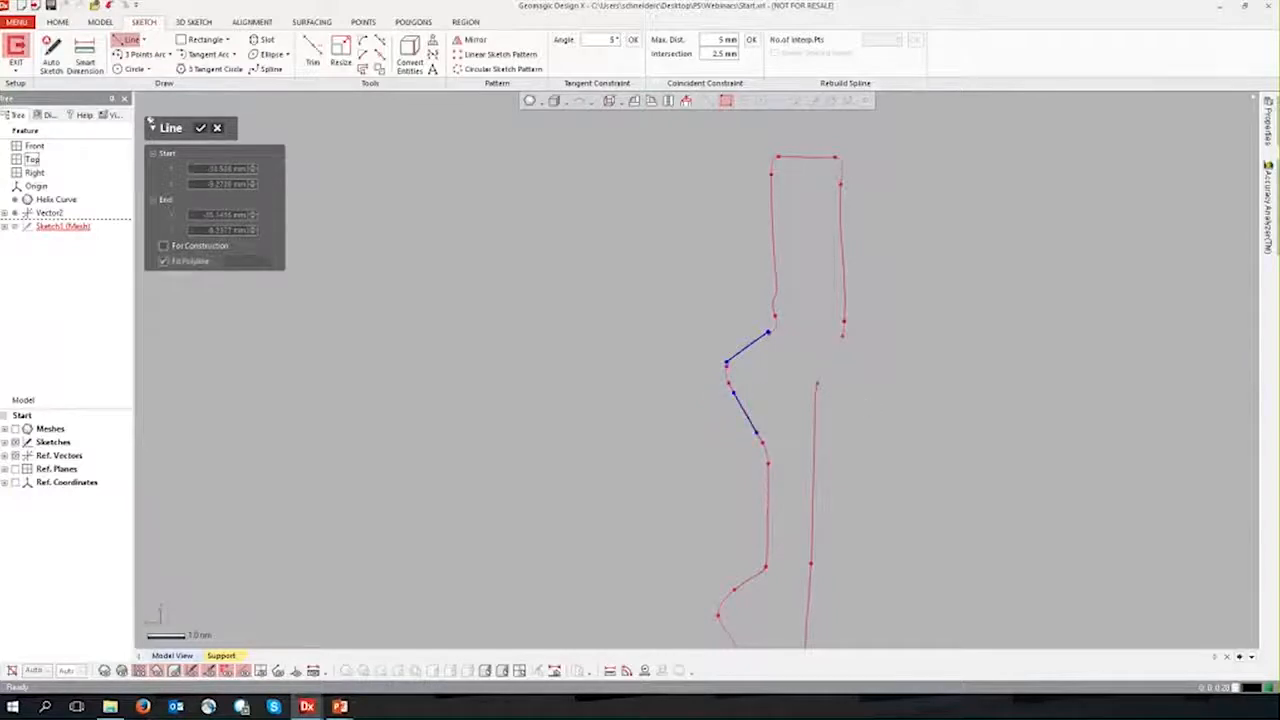
{"action": "left_click", "coordinate": [200, 130]}
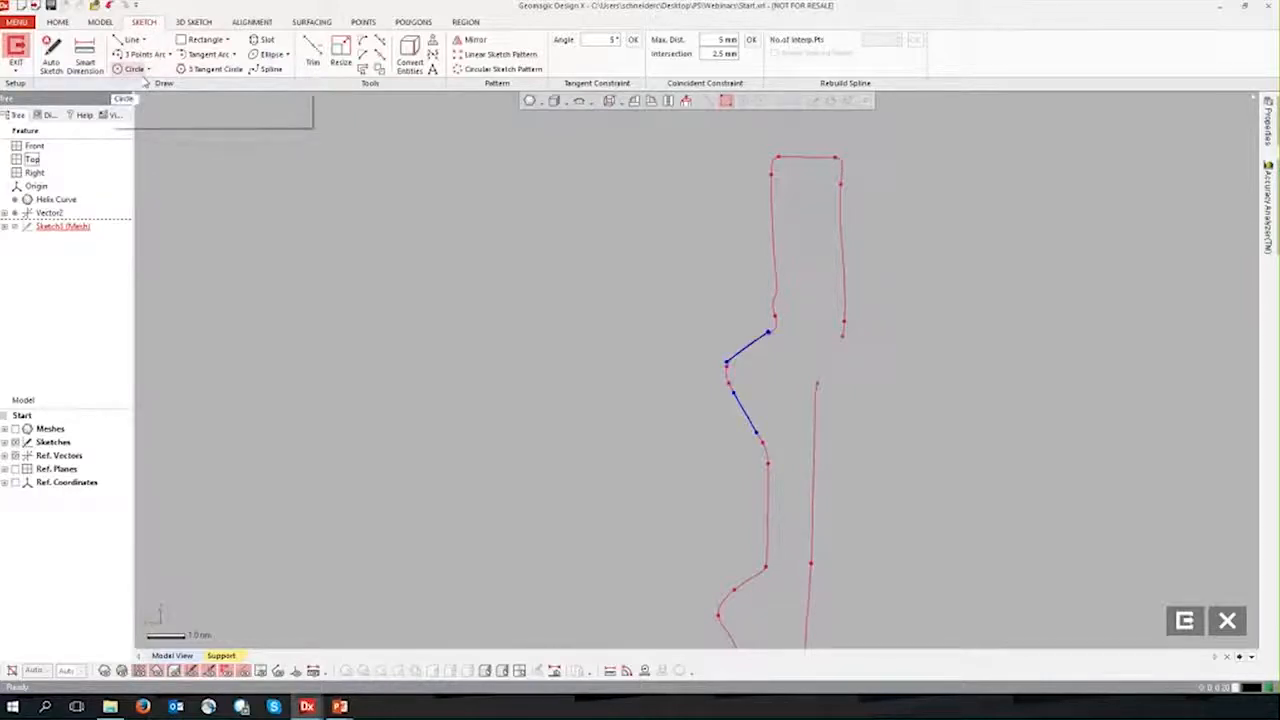
Step: Draw a vertical line about 4.2 mm long inside the cap wall, just behind the two fitted thread flanks
{"action": "left_click", "coordinate": [128, 40]}
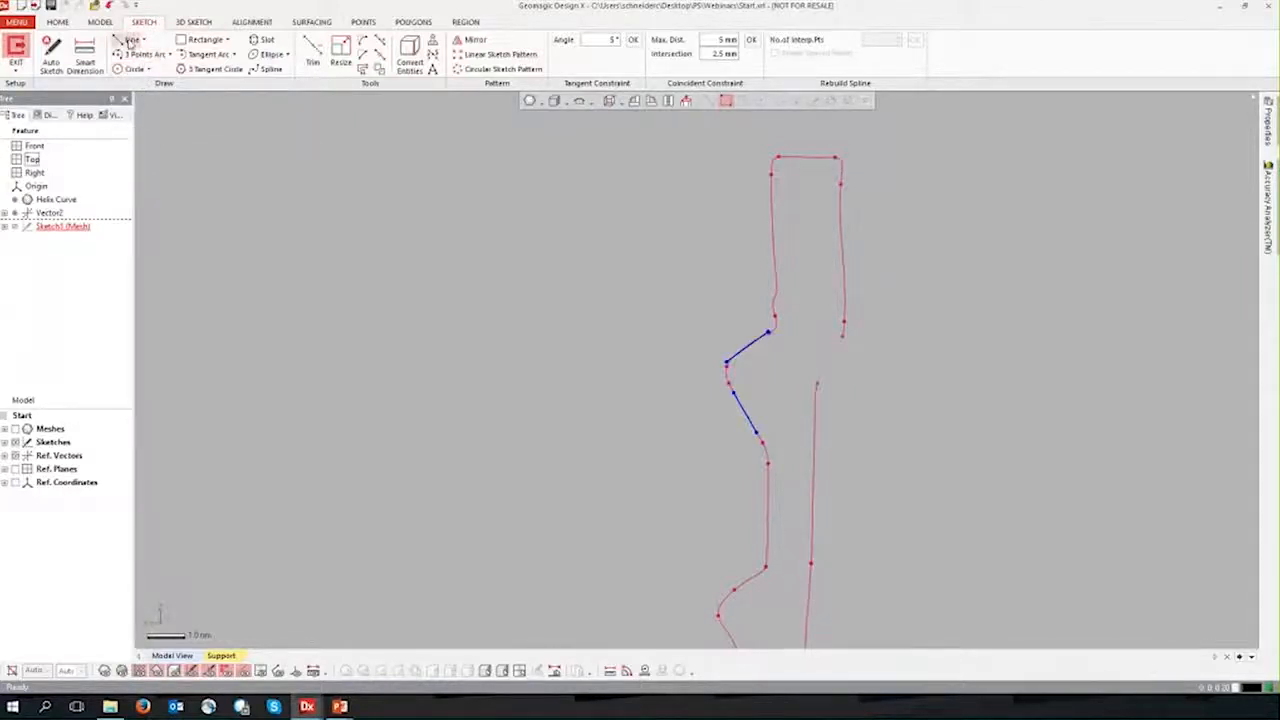
{"action": "left_click", "coordinate": [788, 311]}
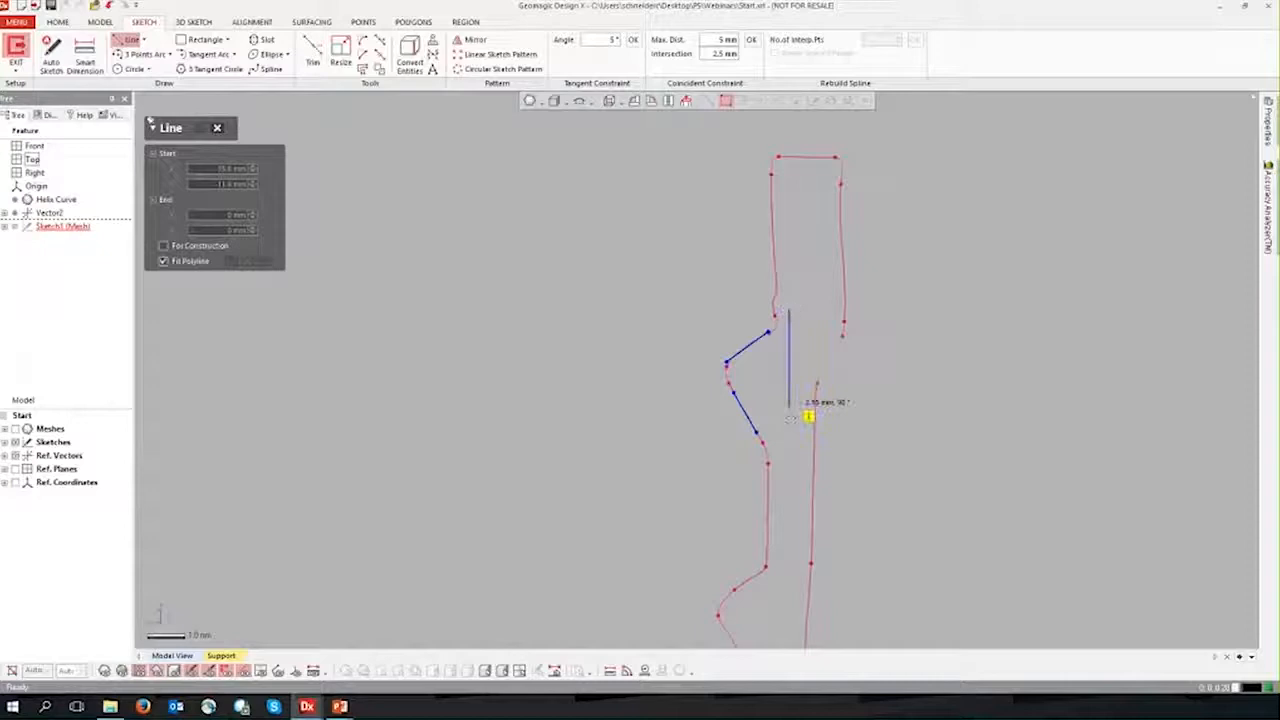
{"action": "left_click", "coordinate": [789, 470]}
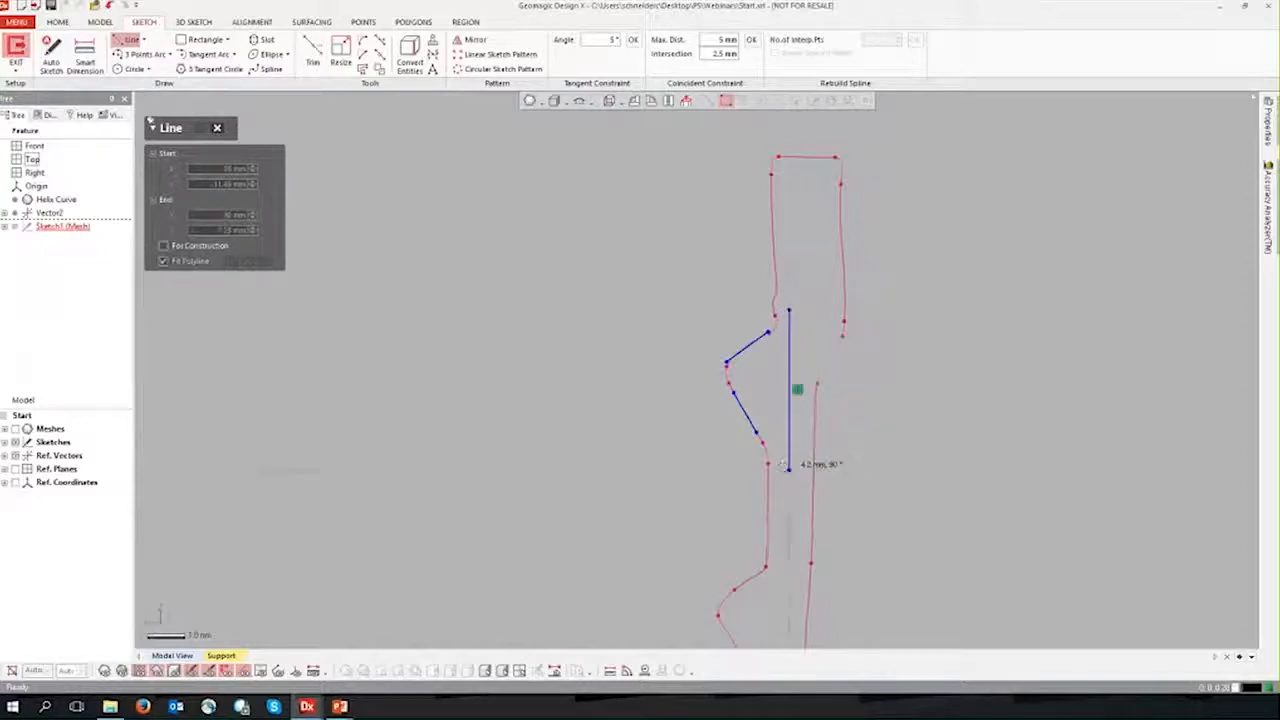
{"action": "key", "text": "Escape"}
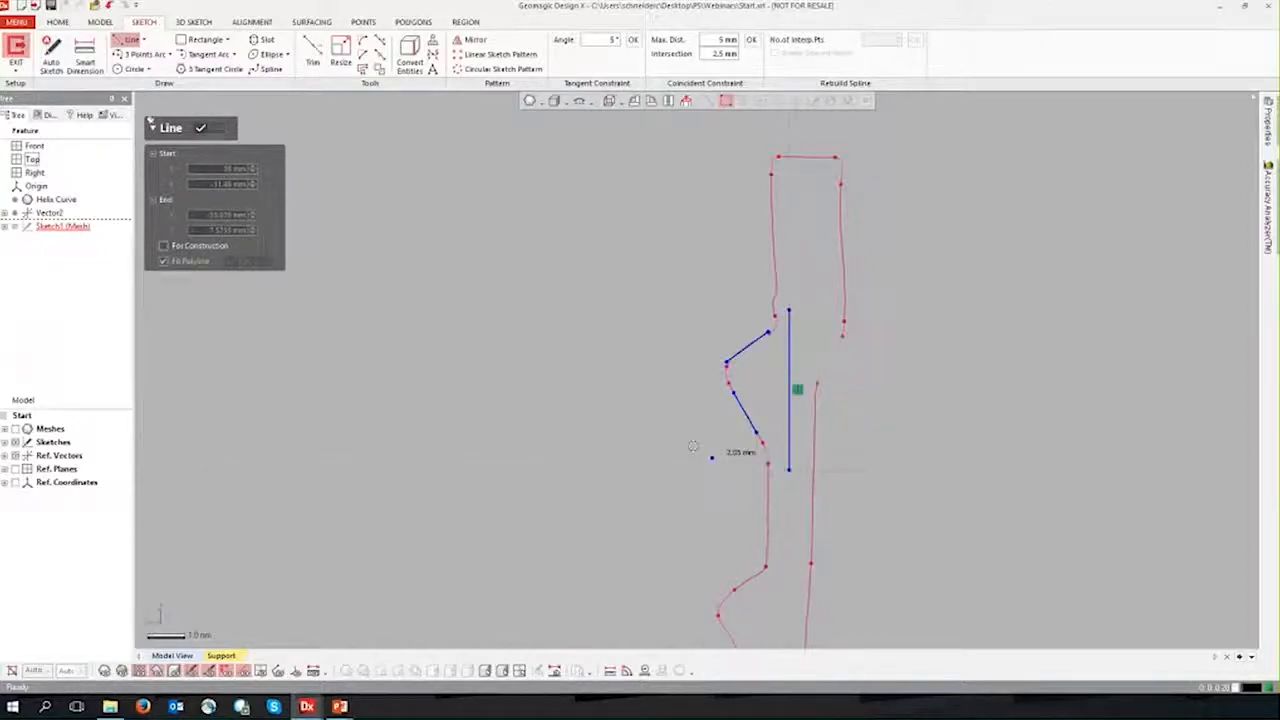
{"action": "left_click", "coordinate": [200, 129]}
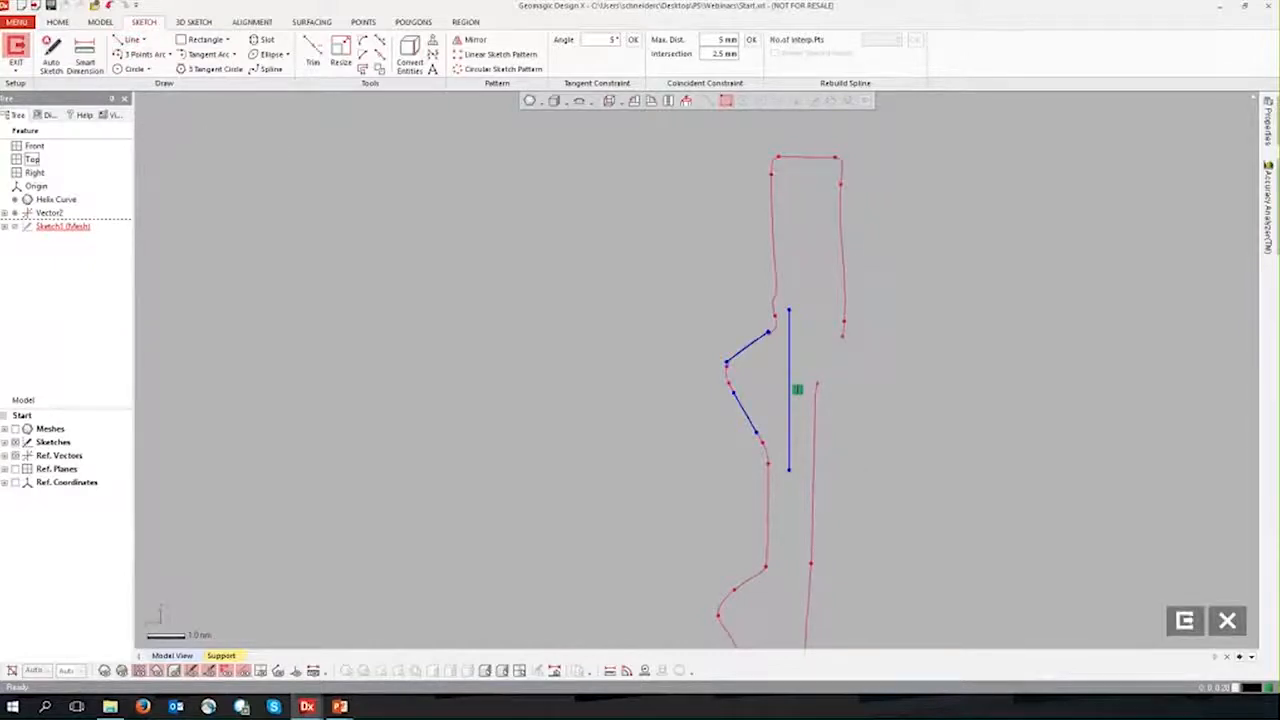
Step: Corner-trim the two flank lines and the vertical line against each other into a closed triangular thread profile
{"action": "left_click", "coordinate": [145, 41]}
{"action": "left_click", "coordinate": [140, 56]}
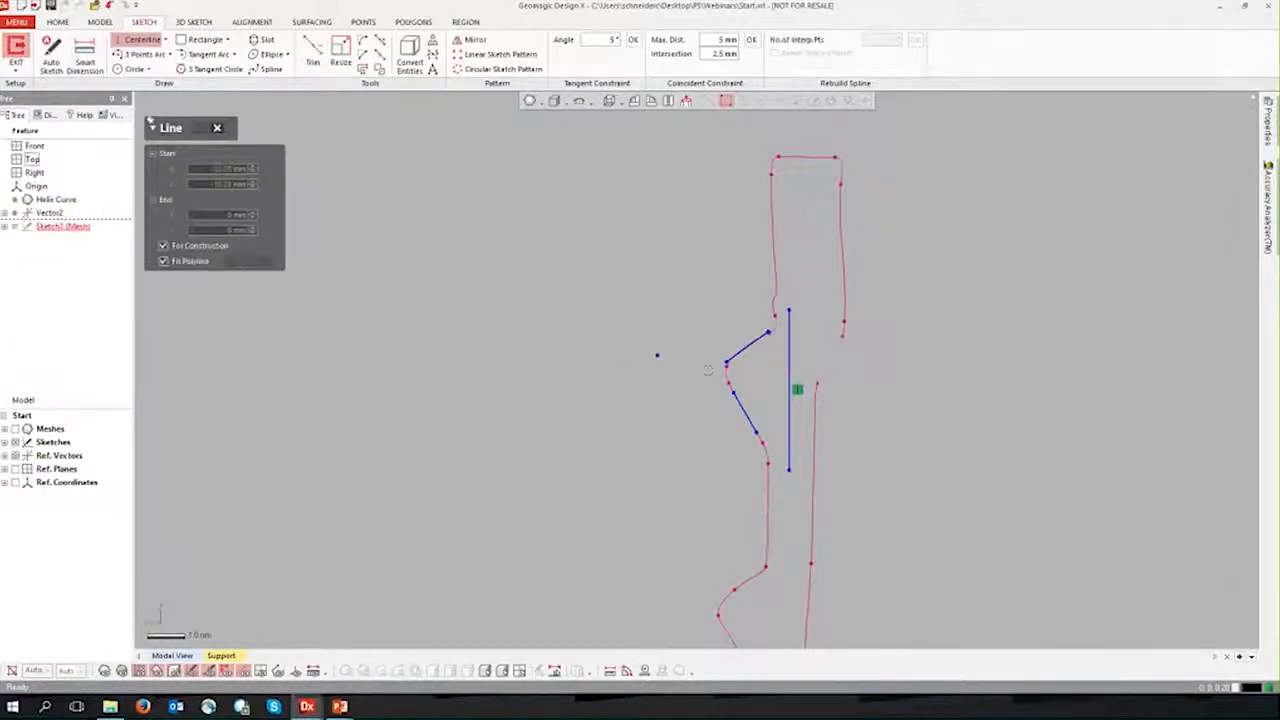
{"action": "left_click", "coordinate": [313, 52]}
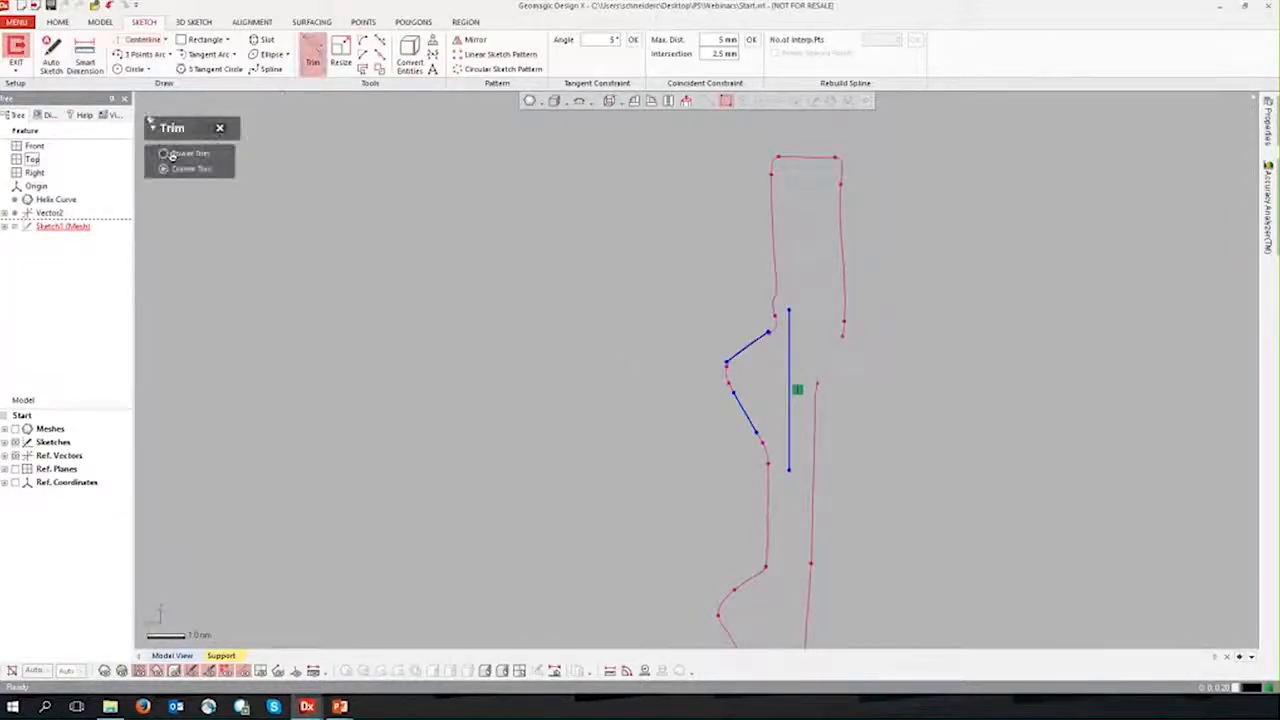
{"action": "left_click", "coordinate": [743, 352]}
{"action": "left_click", "coordinate": [755, 426]}
{"action": "left_click", "coordinate": [744, 350]}
{"action": "left_click", "coordinate": [789, 357]}
{"action": "left_click", "coordinate": [750, 421]}
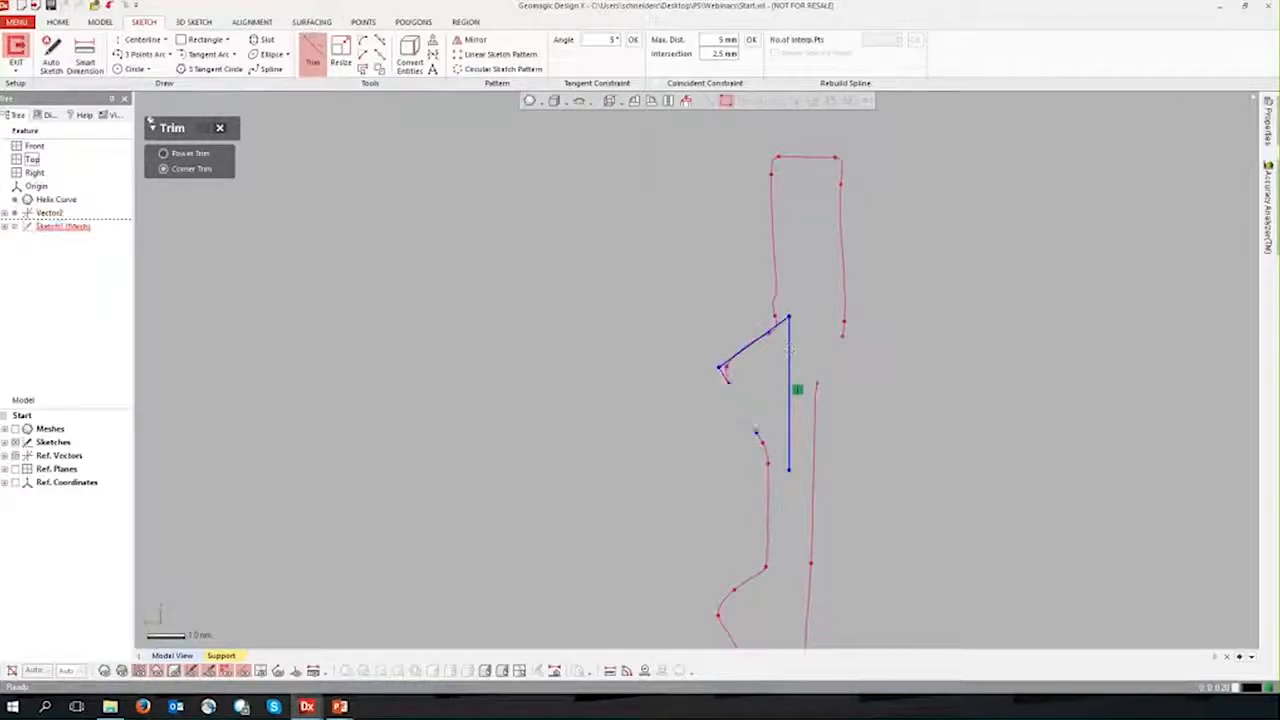
{"action": "left_click", "coordinate": [789, 445]}
{"action": "left_click", "coordinate": [203, 128]}
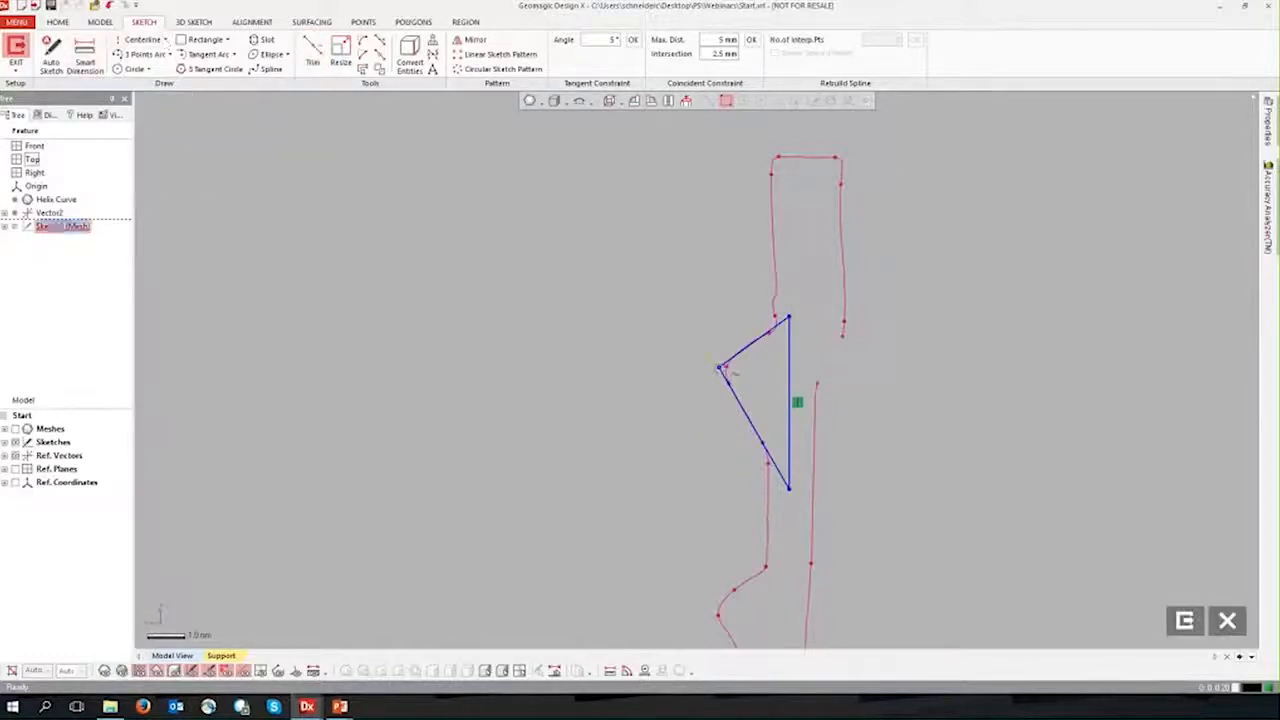
Step: Draw a horizontal construction centerline about 2.7 mm long from the thread tip through the vertical base line
{"action": "left_click", "coordinate": [130, 45]}
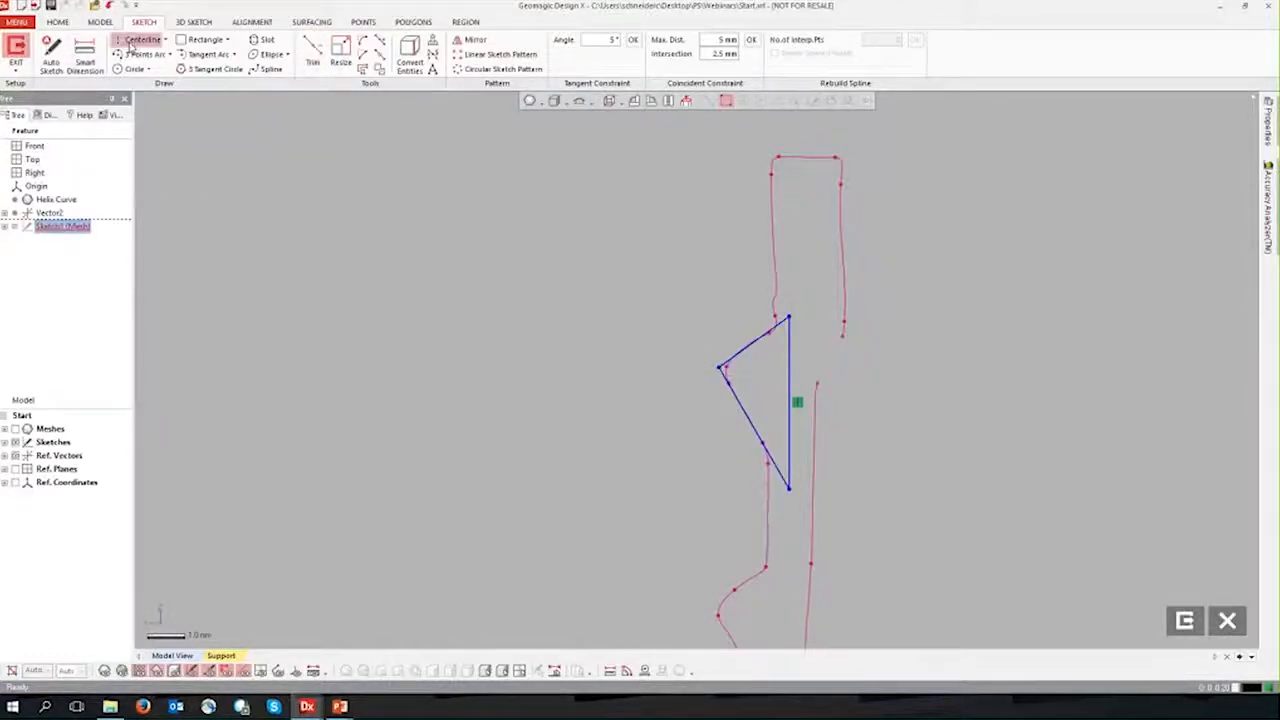
{"action": "left_click", "coordinate": [721, 367]}
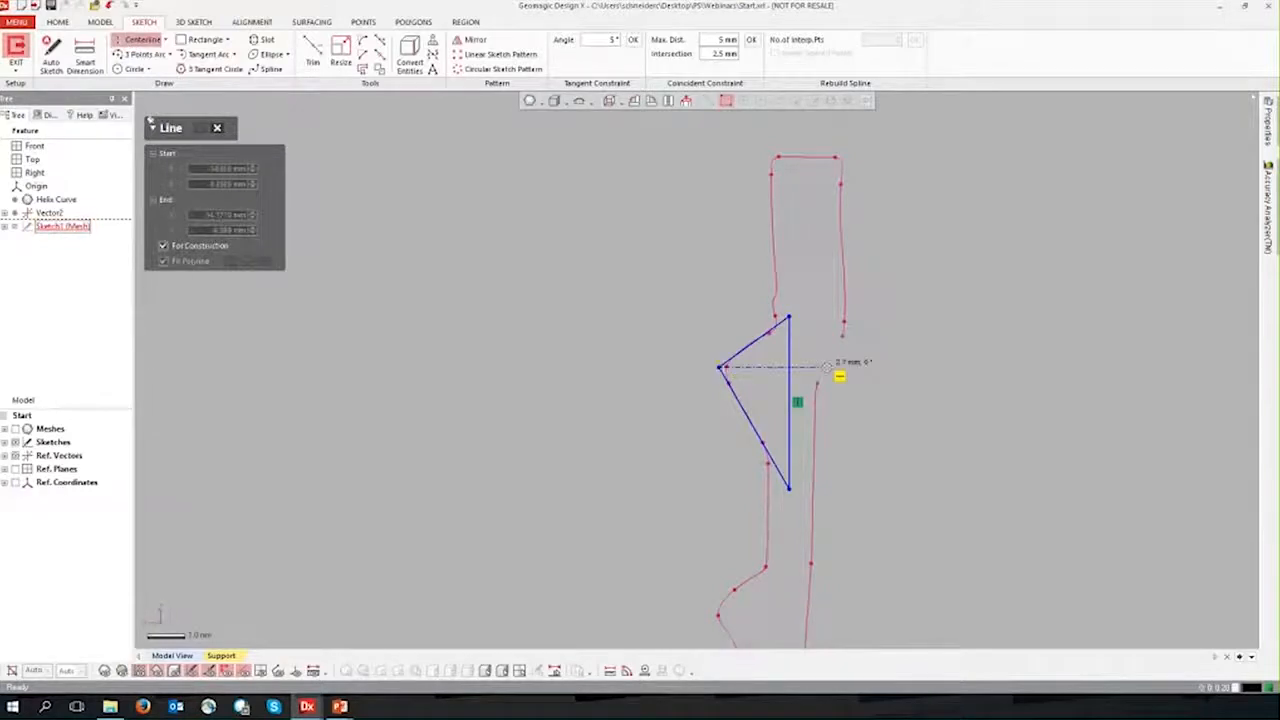
{"action": "left_click", "coordinate": [825, 367]}
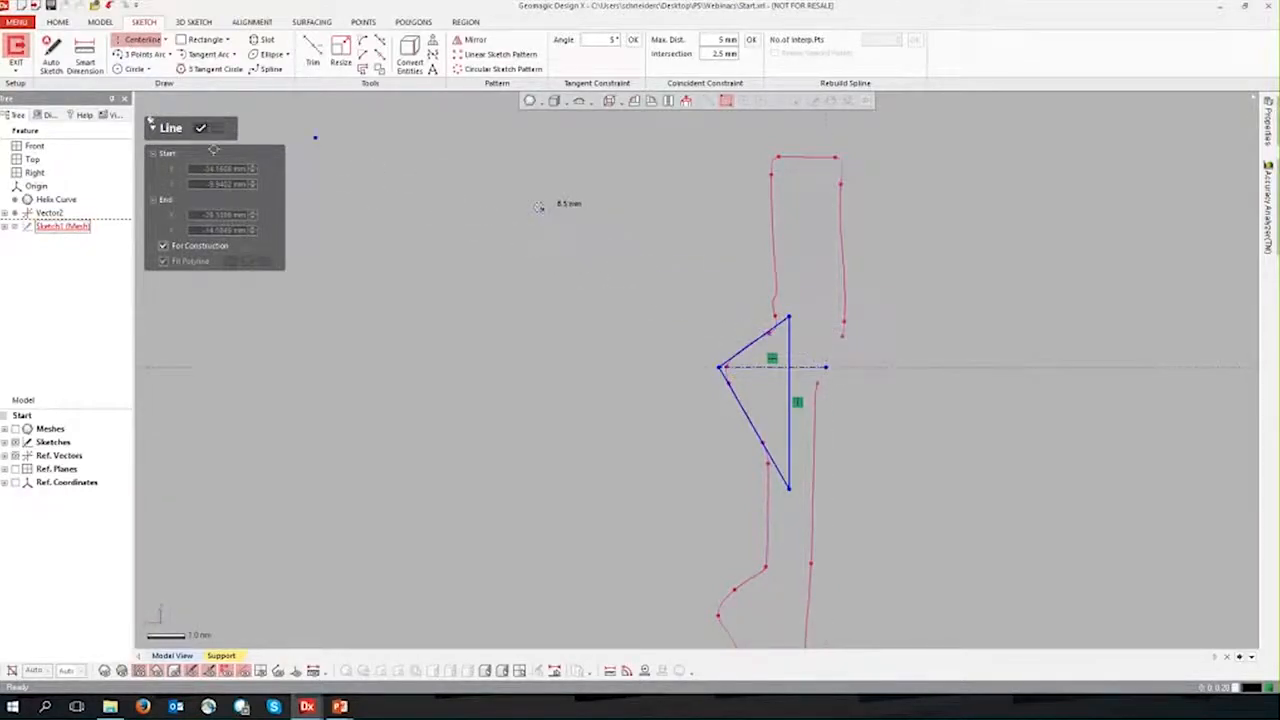
{"action": "left_click", "coordinate": [201, 131]}
Step: Dimension the angle between the upper flank line and the horizontal centerline
{"action": "left_click", "coordinate": [85, 58]}
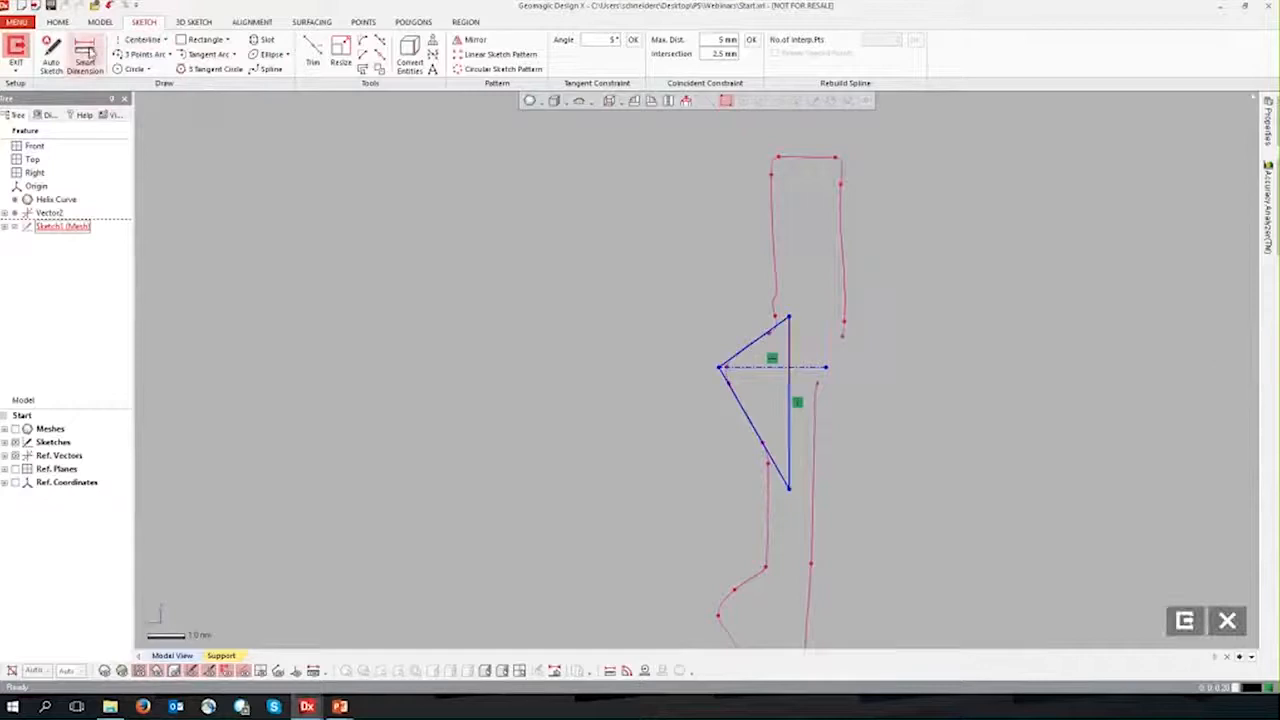
{"action": "left_click", "coordinate": [765, 335]}
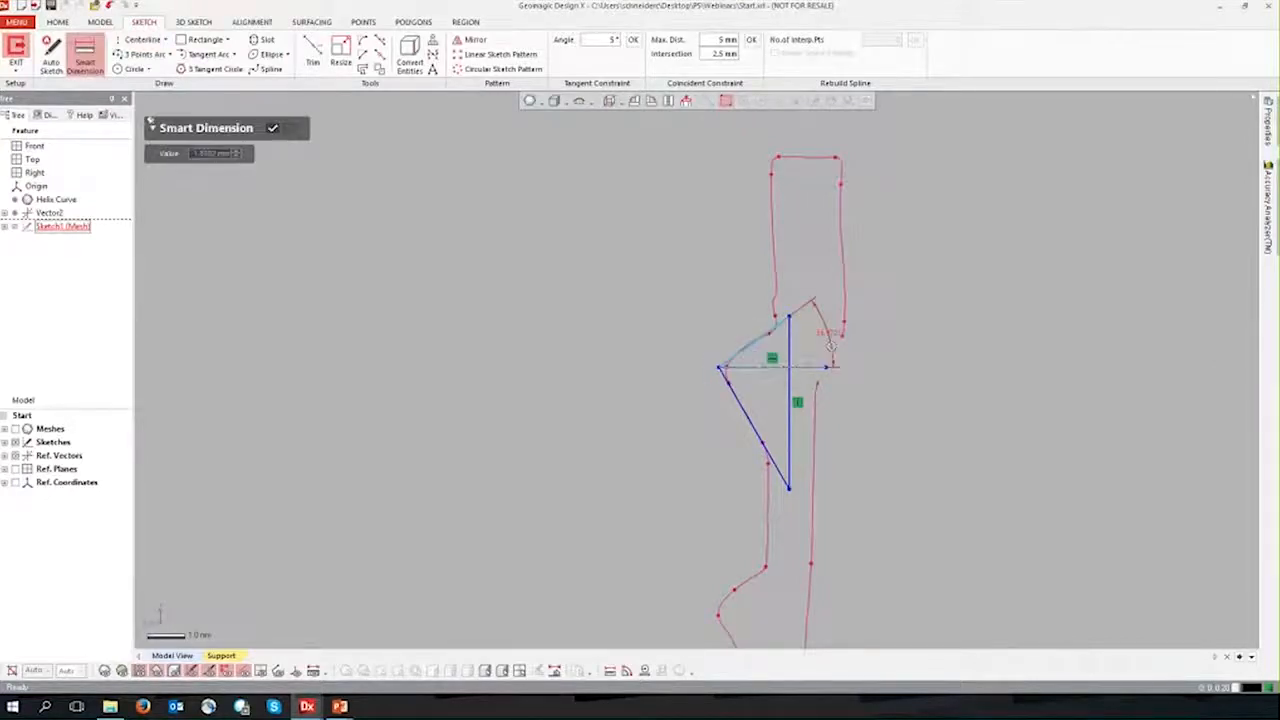
{"action": "left_click", "coordinate": [822, 339]}
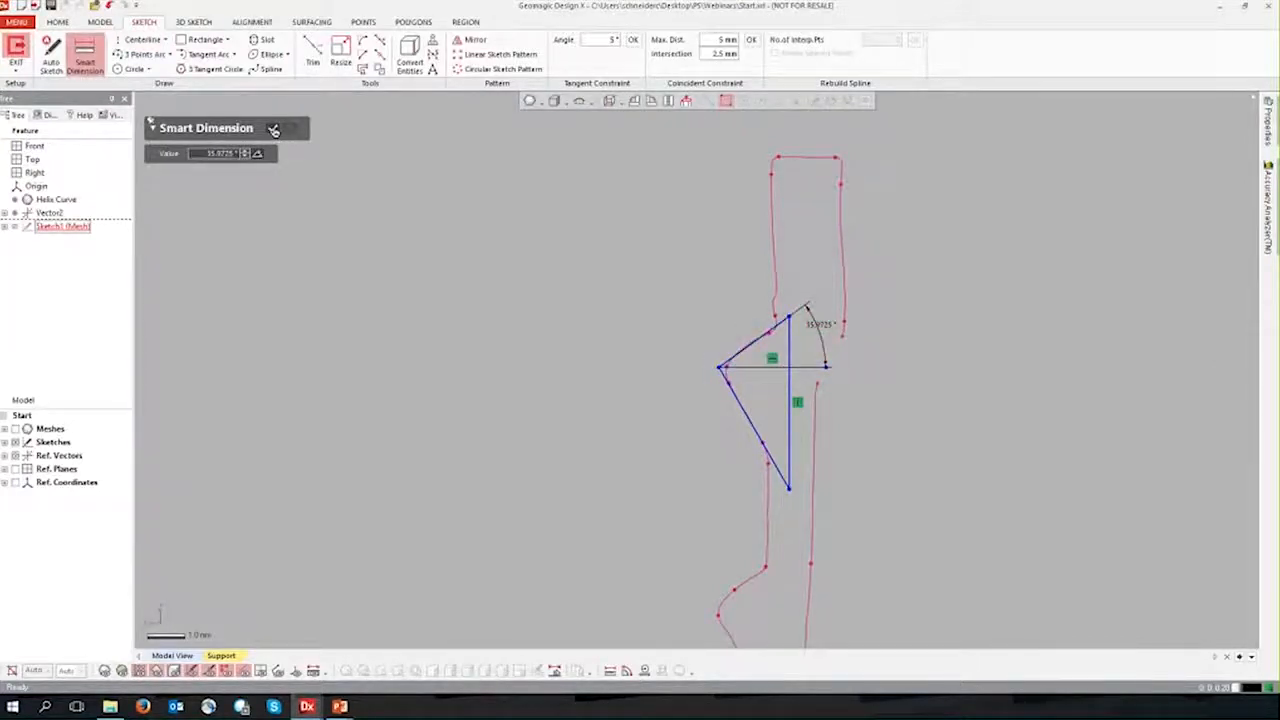
{"action": "left_click", "coordinate": [272, 128]}
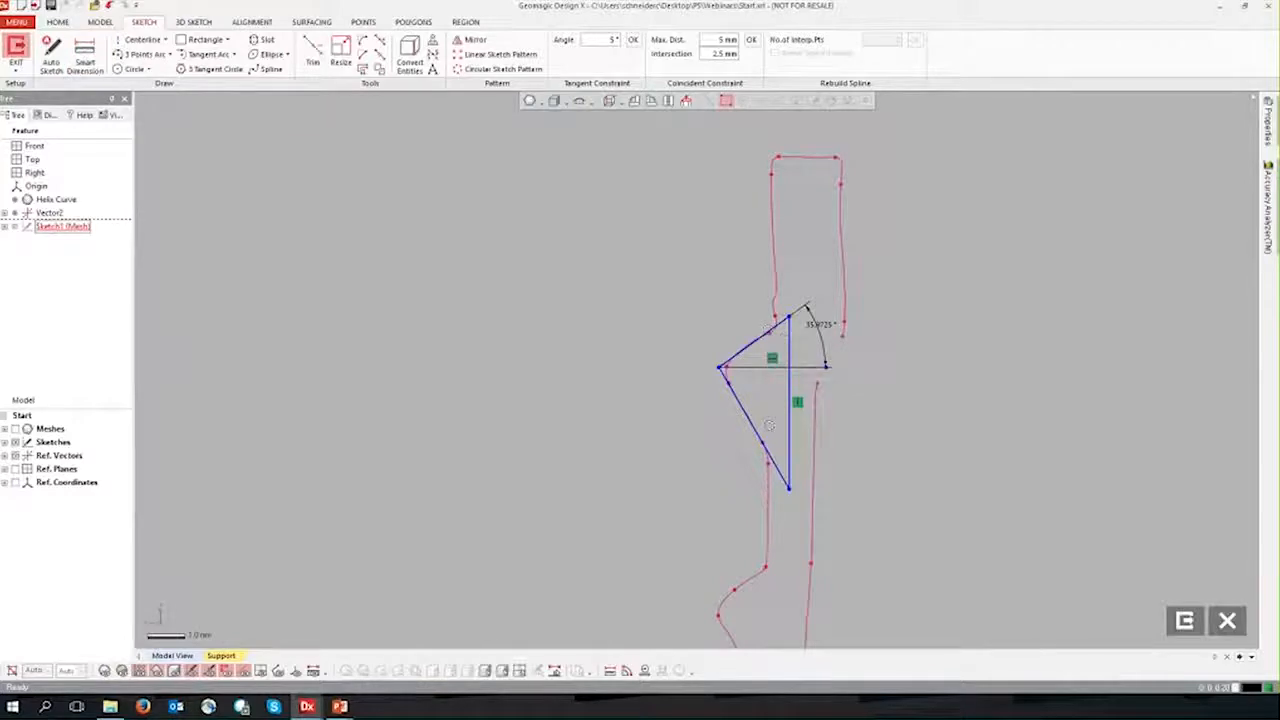
Step: Move the triangle's vertical base line slightly closer to the thread tip and check the profile against the section polyline
{"action": "left_click_drag", "start_coordinate": [789, 421], "coordinate": [782, 421]}
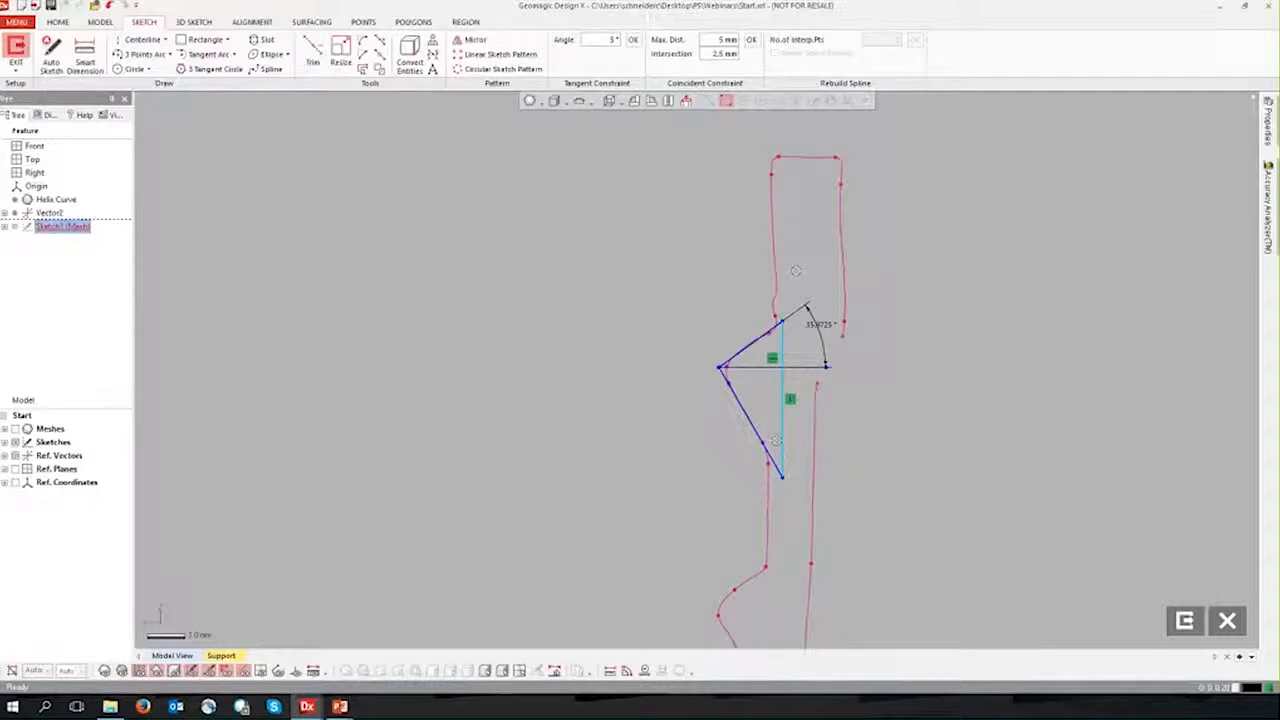
{"action": "left_click", "coordinate": [924, 397]}
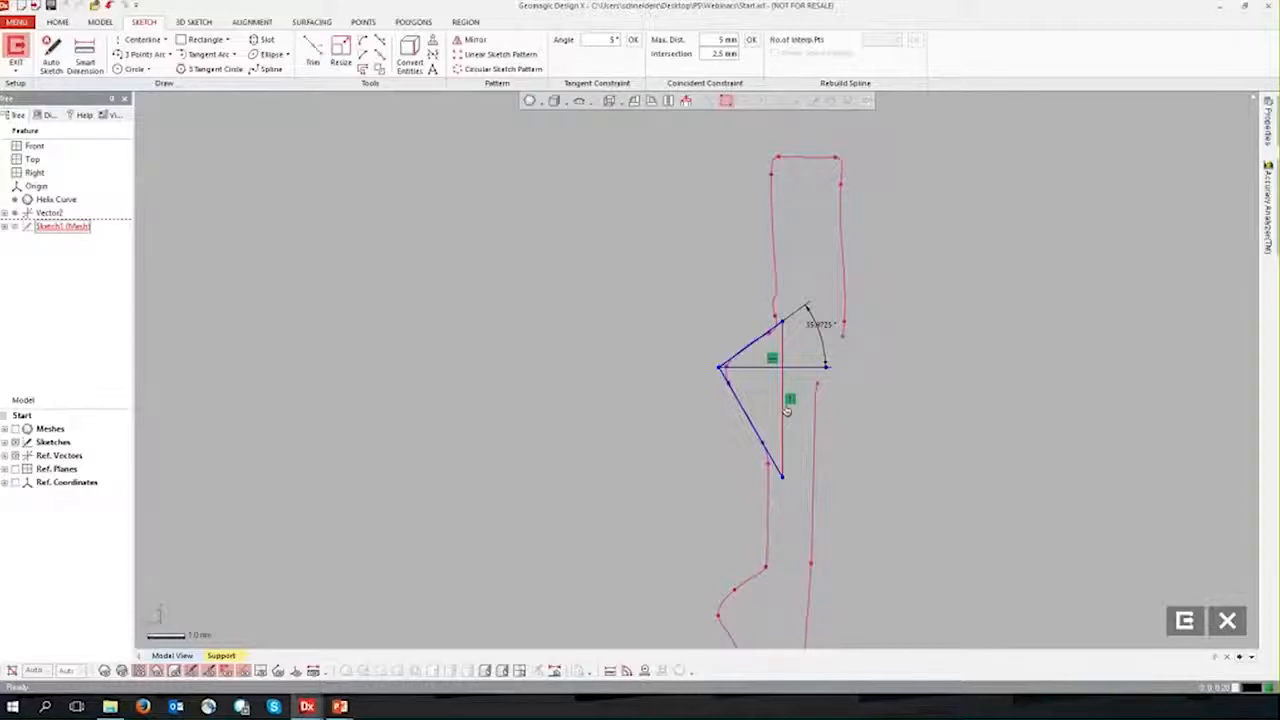
{"action": "scroll", "coordinate": [719, 368], "scroll_direction": "up", "scroll_amount": 5}
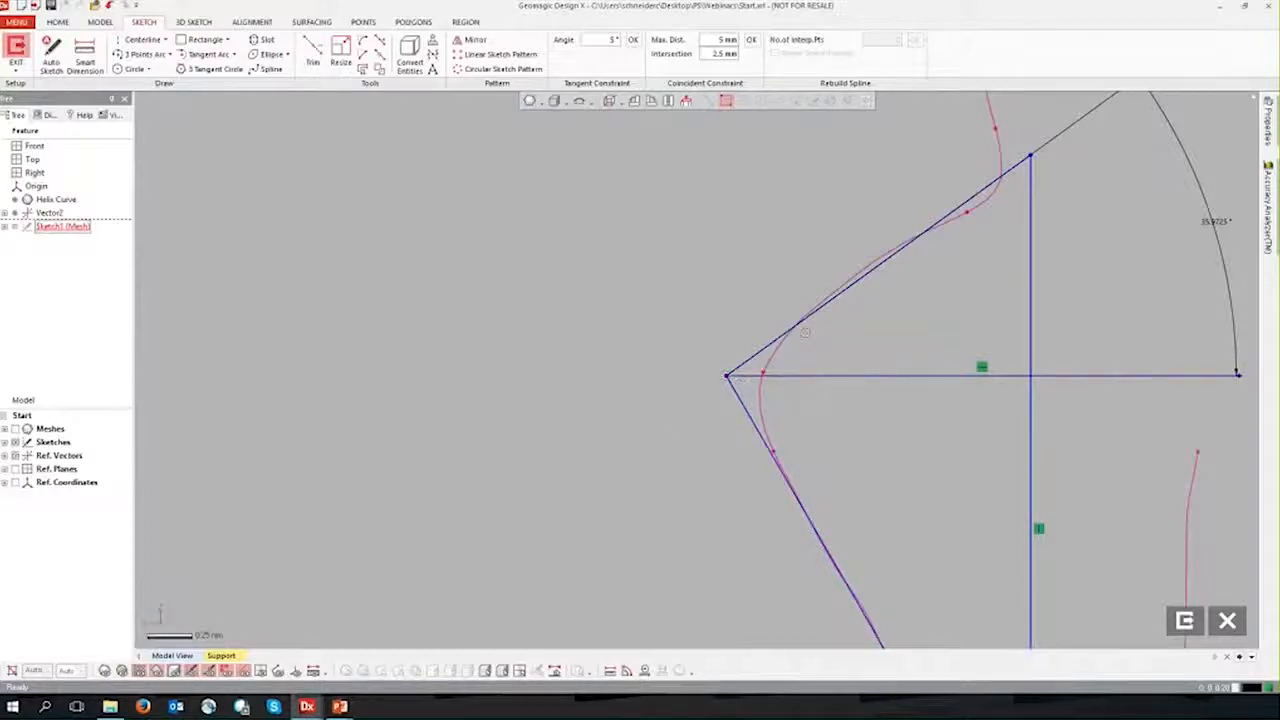
{"action": "scroll", "coordinate": [805, 332], "scroll_direction": "down", "scroll_amount": 4}
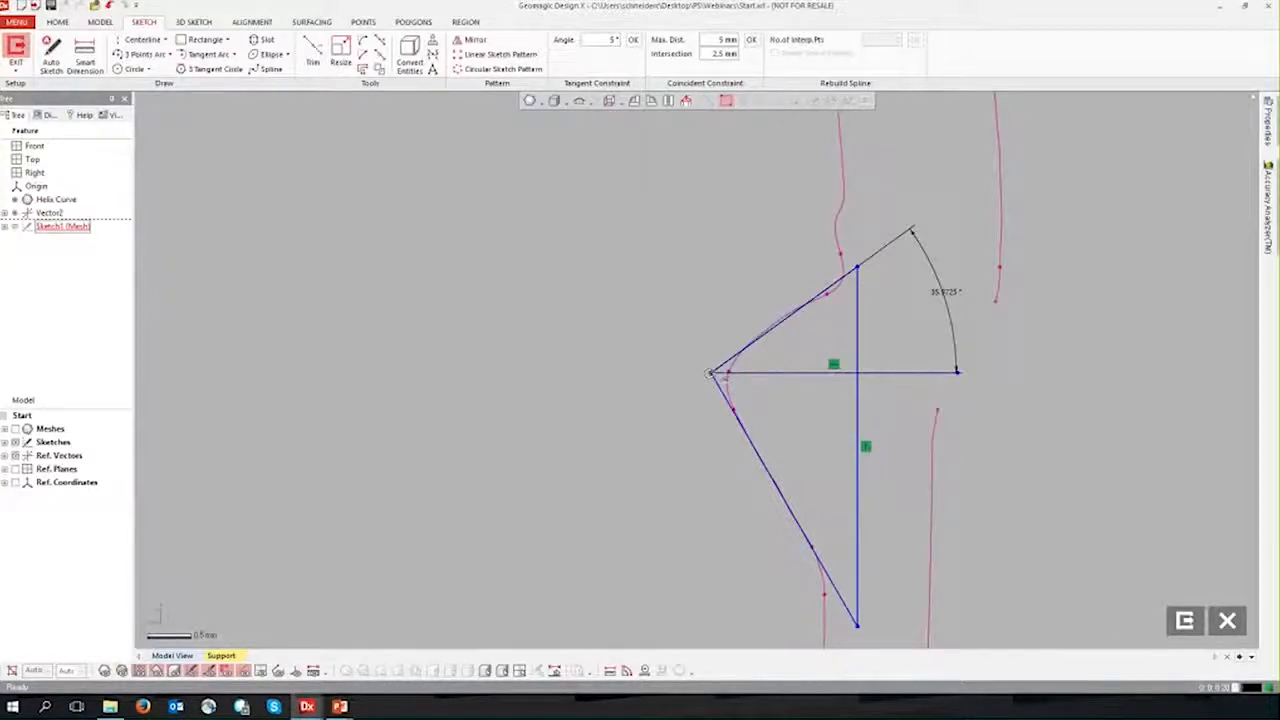
Step: Exit the thread profile sketch, show the cap mesh again, and inspect the triangle's position on the thread
{"action": "left_click", "coordinate": [1185, 621]}
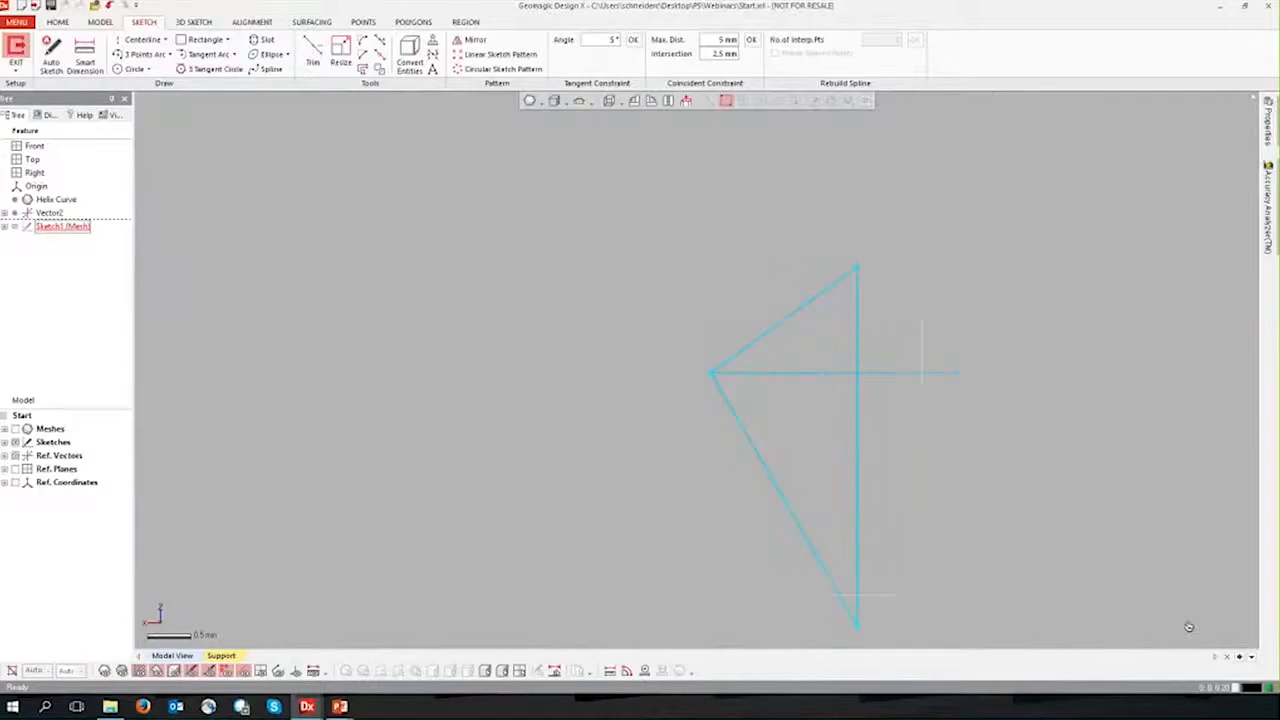
{"action": "left_click", "coordinate": [105, 672]}
{"action": "scroll", "coordinate": [446, 491], "scroll_direction": "down", "scroll_amount": 8}
{"action": "mouse_move", "coordinate": [446, 491]}
{"action": "right_mouse_down"}
{"action": "mouse_move", "coordinate": [680, 537]}
{"action": "mouse_move", "coordinate": [580, 590]}
{"action": "right_mouse_up"}
{"action": "mouse_move", "coordinate": [375, 345]}
{"action": "right_mouse_down"}
{"action": "mouse_move", "coordinate": [383, 357]}
{"action": "mouse_move", "coordinate": [410, 300]}
{"action": "right_mouse_up"}
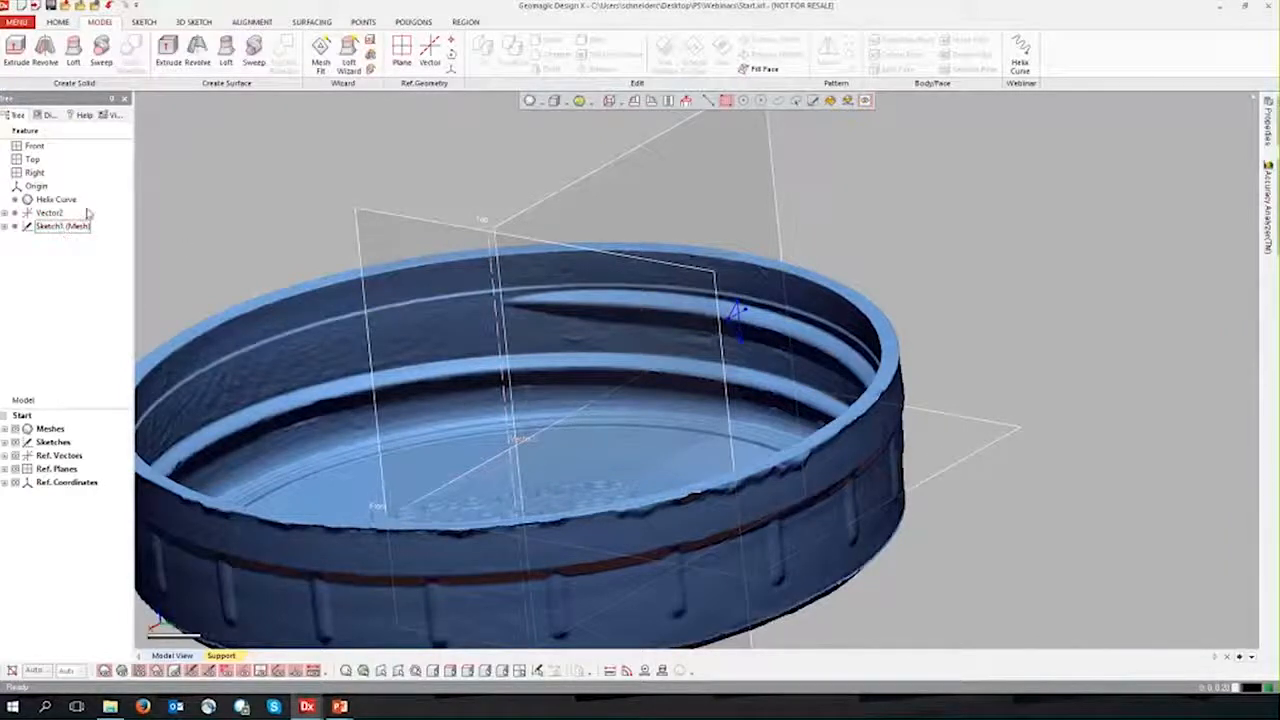
{"action": "right_click_drag", "start_coordinate": [195, 274], "coordinate": [255, 266], "text": "ctrl"}
{"action": "right_click_drag", "start_coordinate": [888, 483], "coordinate": [778, 508]}
{"action": "scroll", "coordinate": [686, 598], "scroll_direction": "down", "scroll_amount": 5}
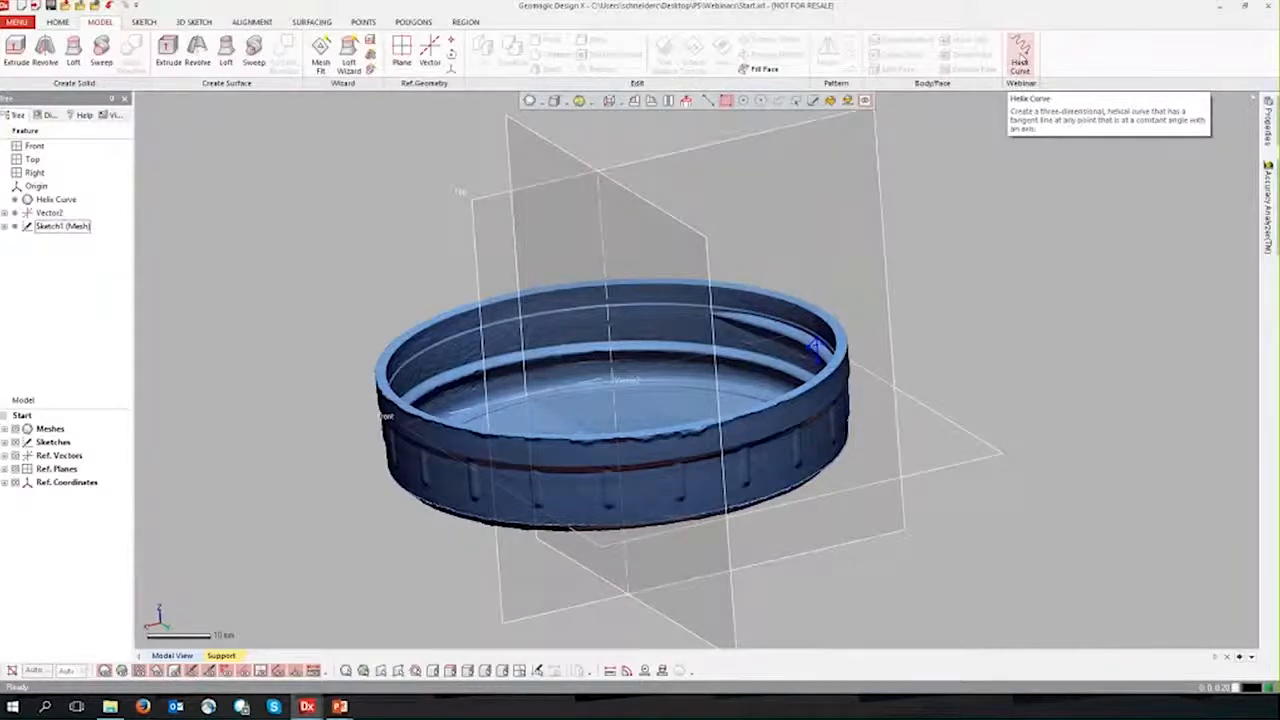
Step: Look over the ribbon customization options and their command lists, then accept the dialog without edits
{"action": "right_click", "coordinate": [1082, 52]}
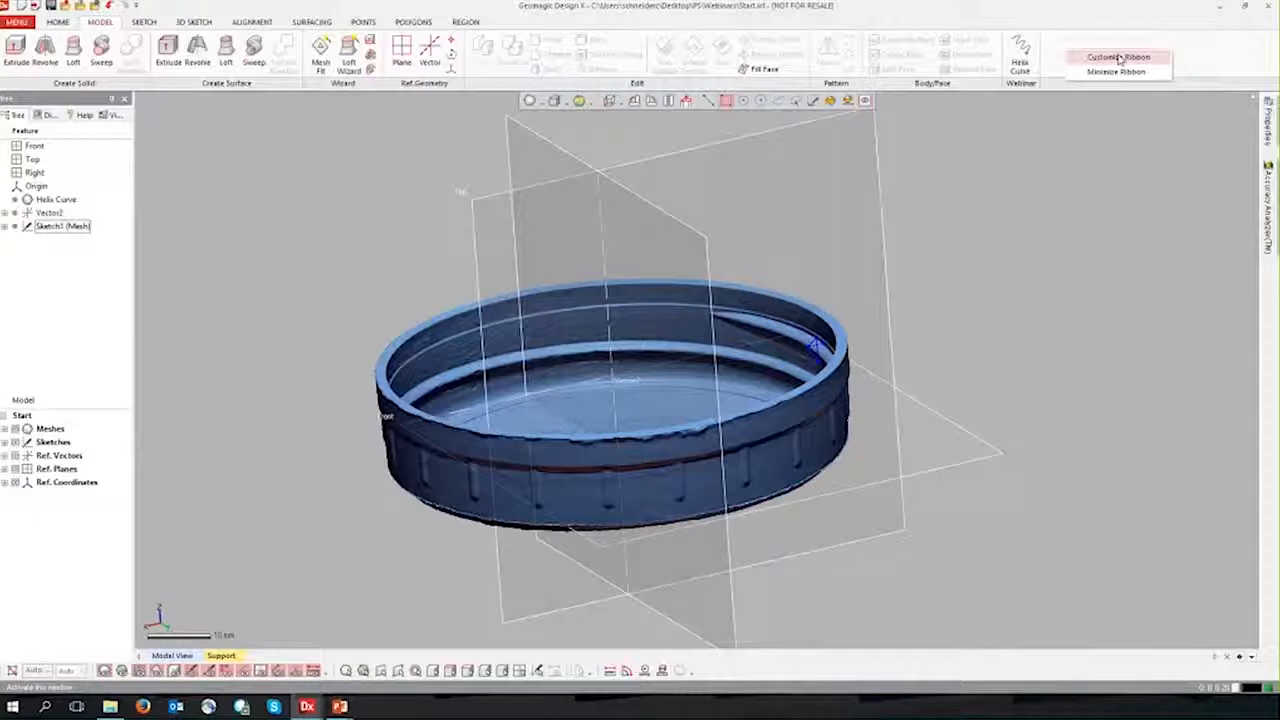
{"action": "left_click", "coordinate": [1119, 58]}
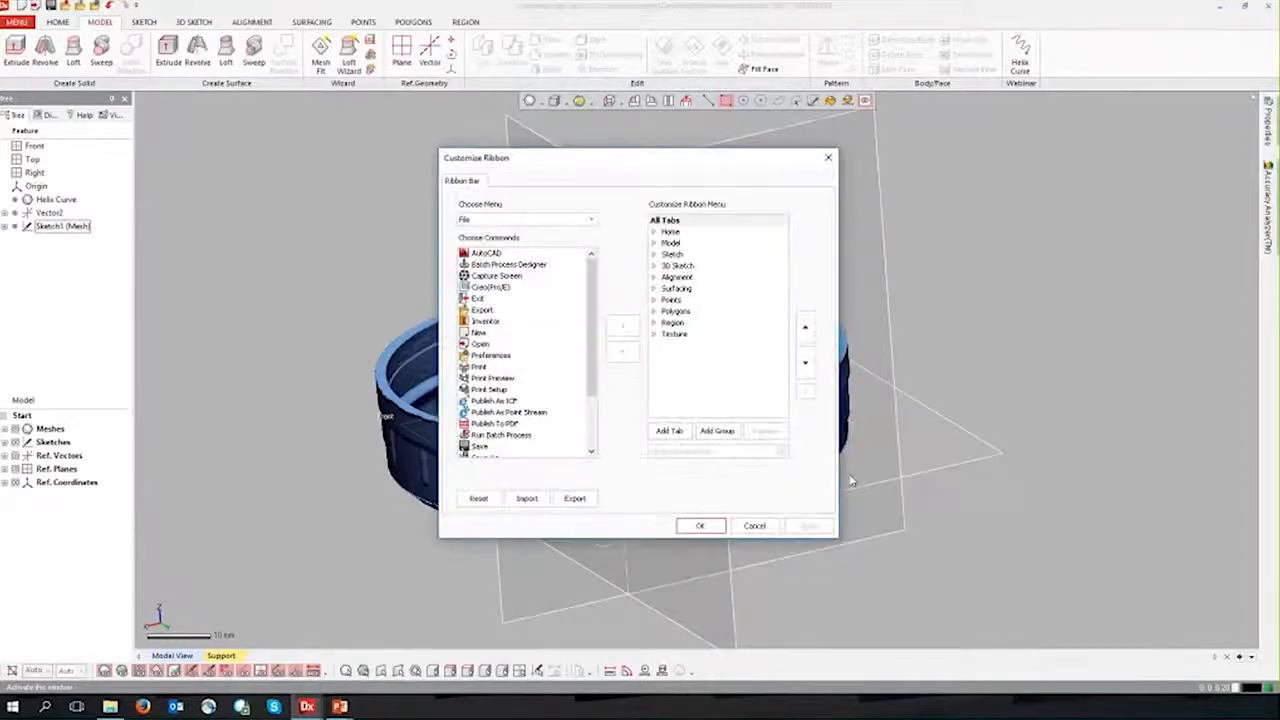
{"action": "left_click", "coordinate": [705, 528]}
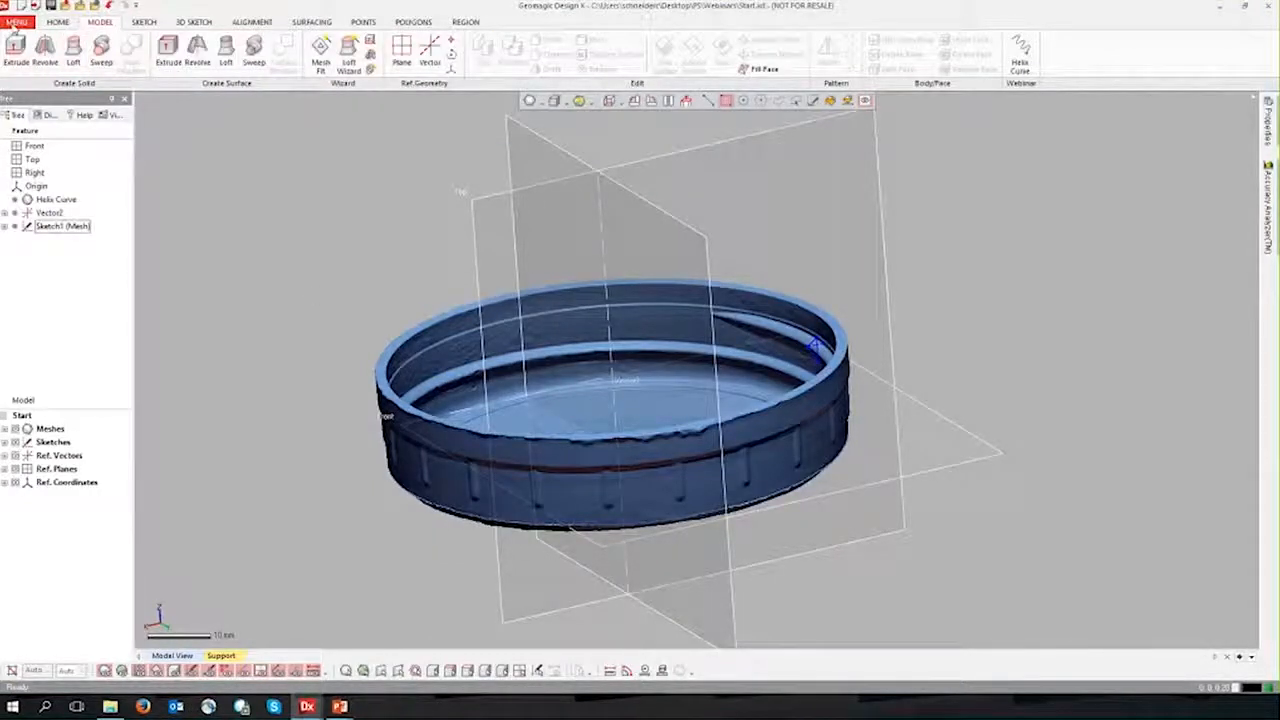
Step: Start a constant Helix Curve and use Vector2 at the cap's center as its axis
{"action": "left_click", "coordinate": [17, 22]}
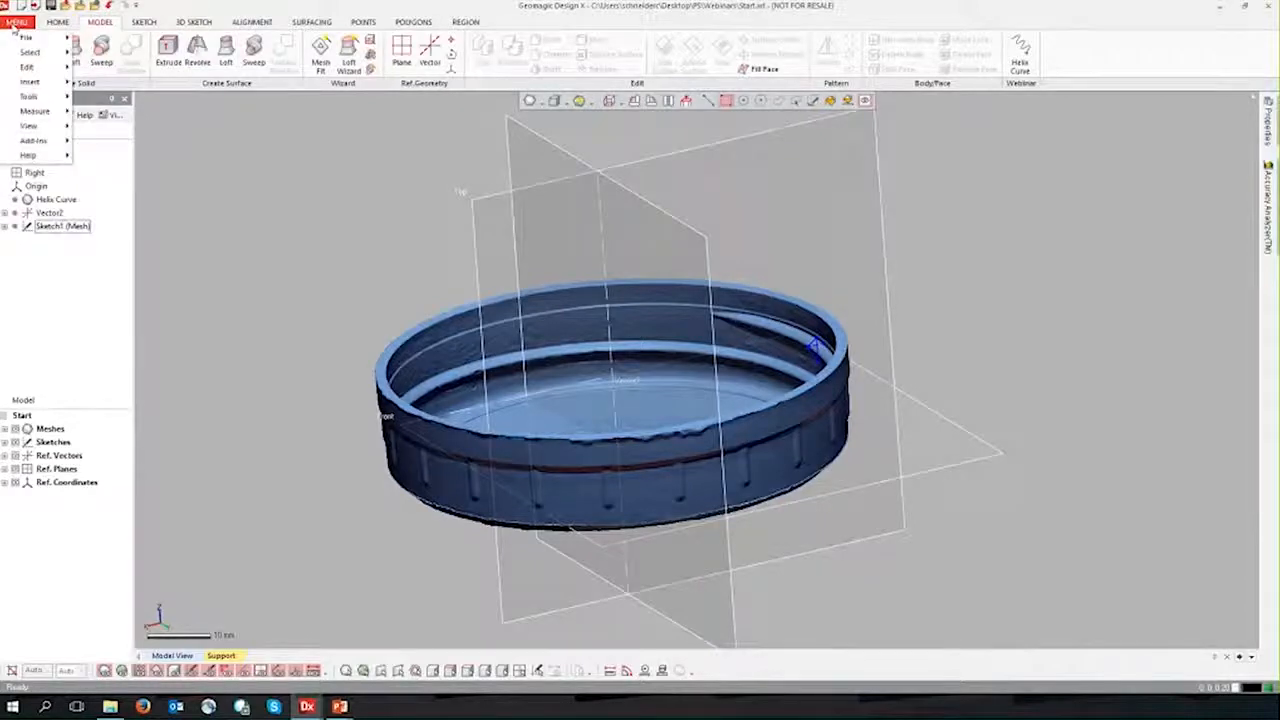
{"action": "mouse_move", "coordinate": [43, 83]}
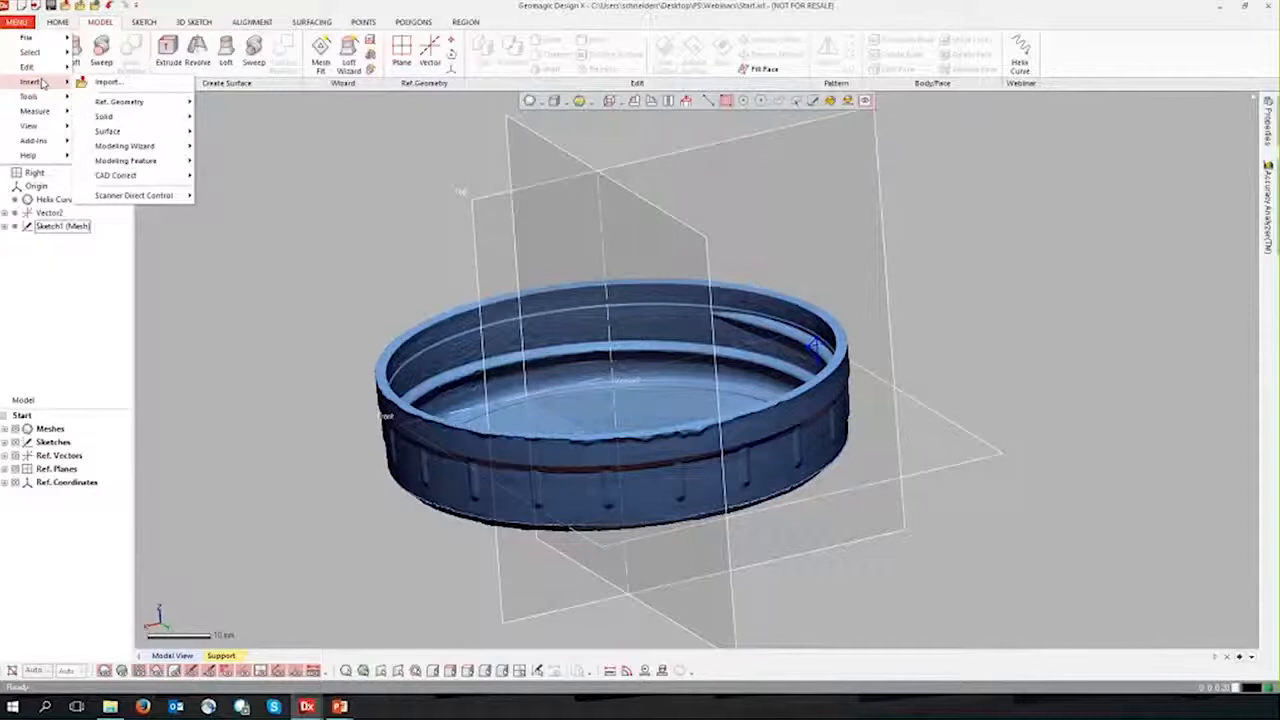
{"action": "mouse_move", "coordinate": [152, 160]}
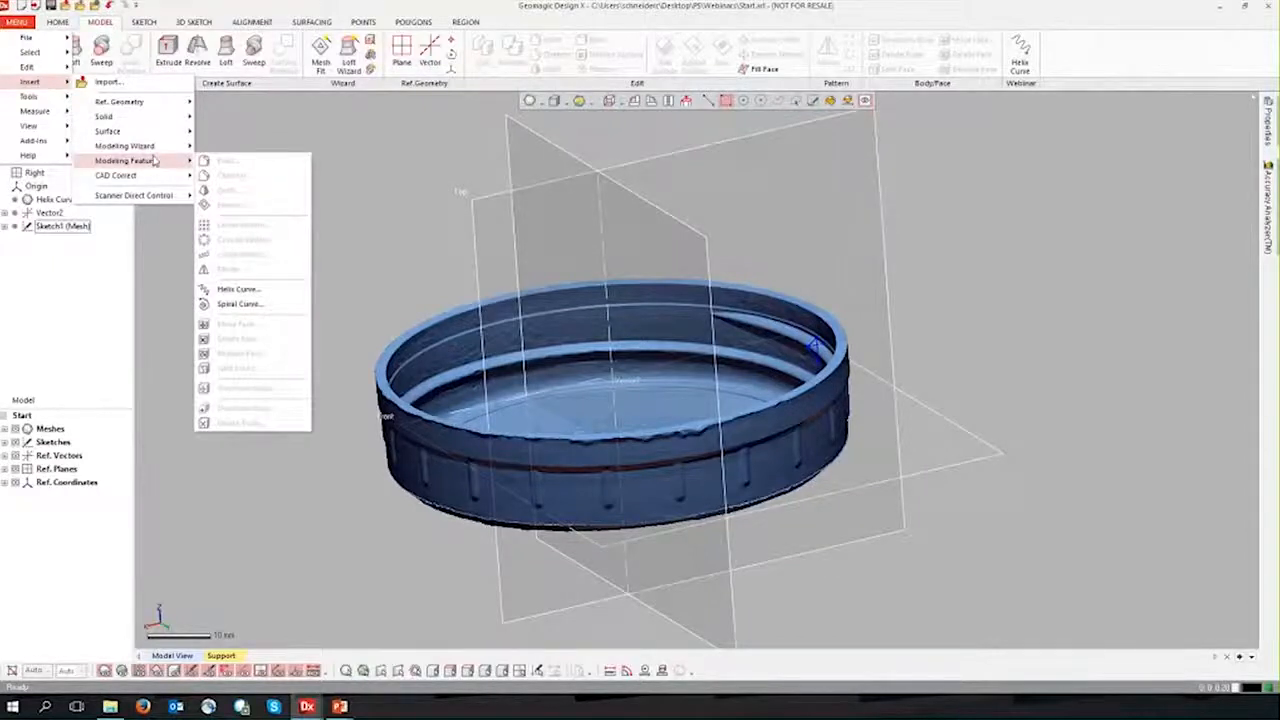
{"action": "left_click", "coordinate": [268, 292]}
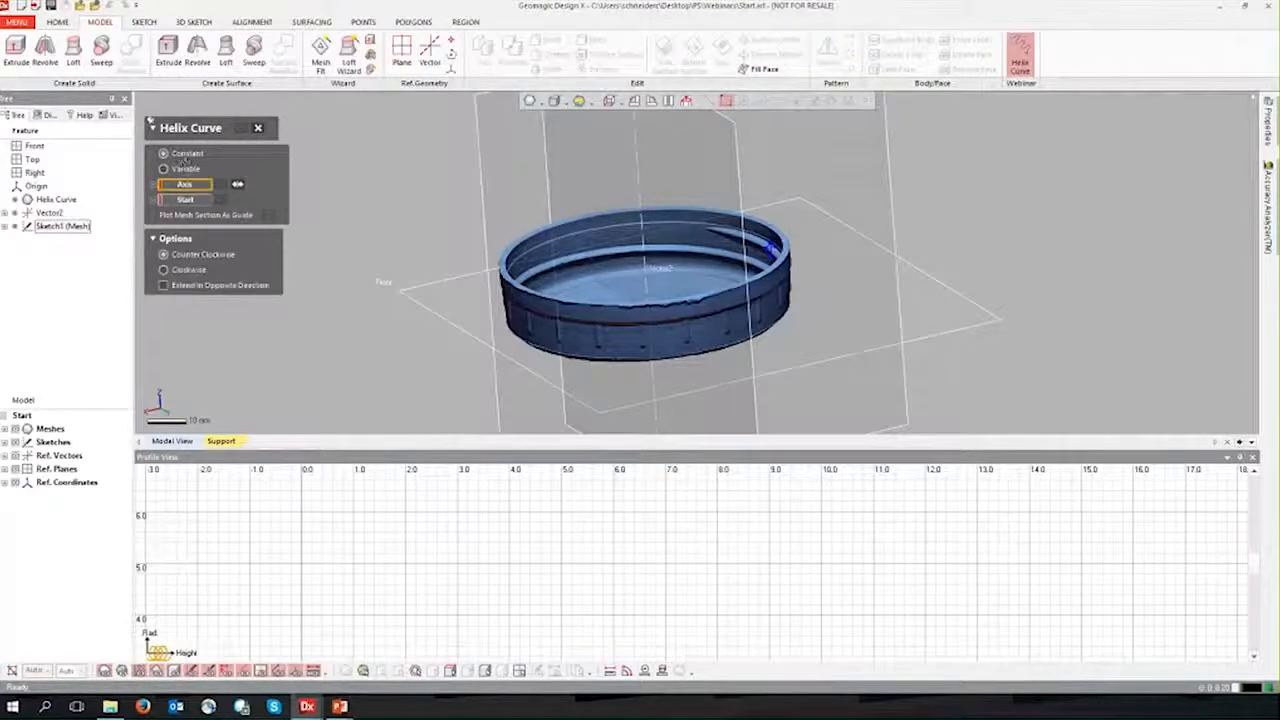
{"action": "scroll", "coordinate": [400, 229], "scroll_direction": "up", "scroll_amount": 6}
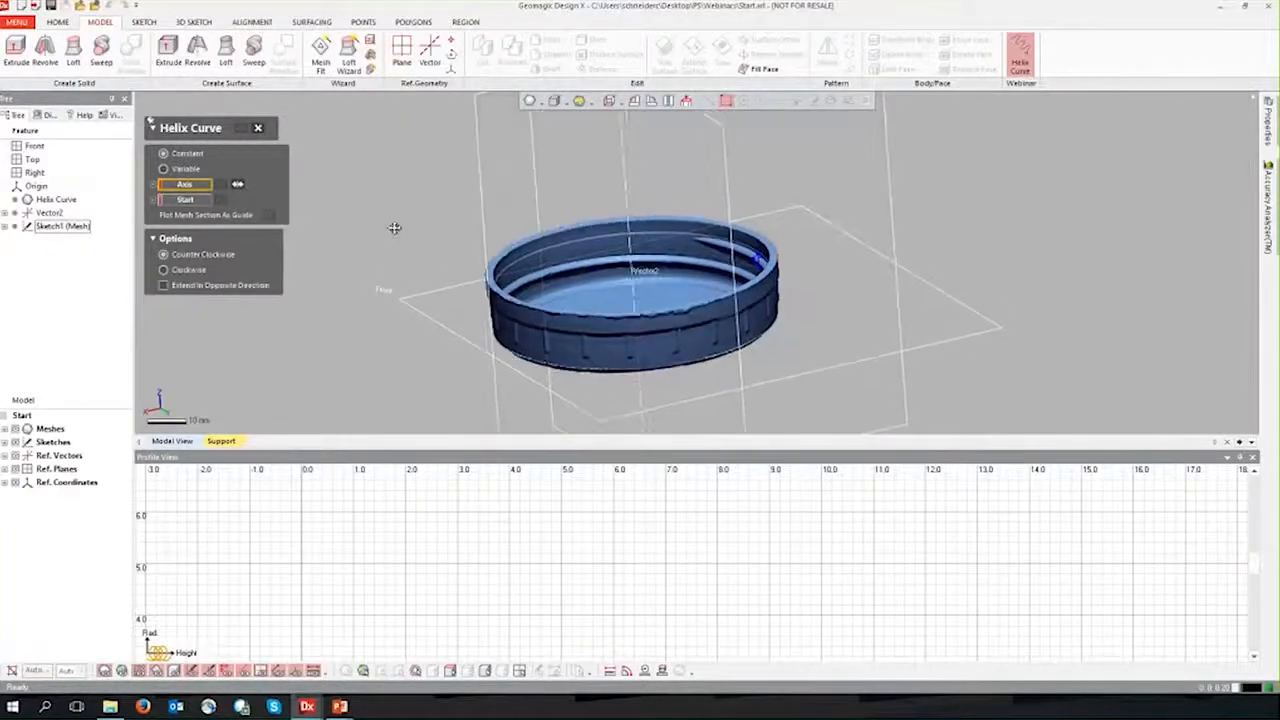
{"action": "right_click_drag", "start_coordinate": [486, 234], "coordinate": [384, 211], "text": "ctrl"}
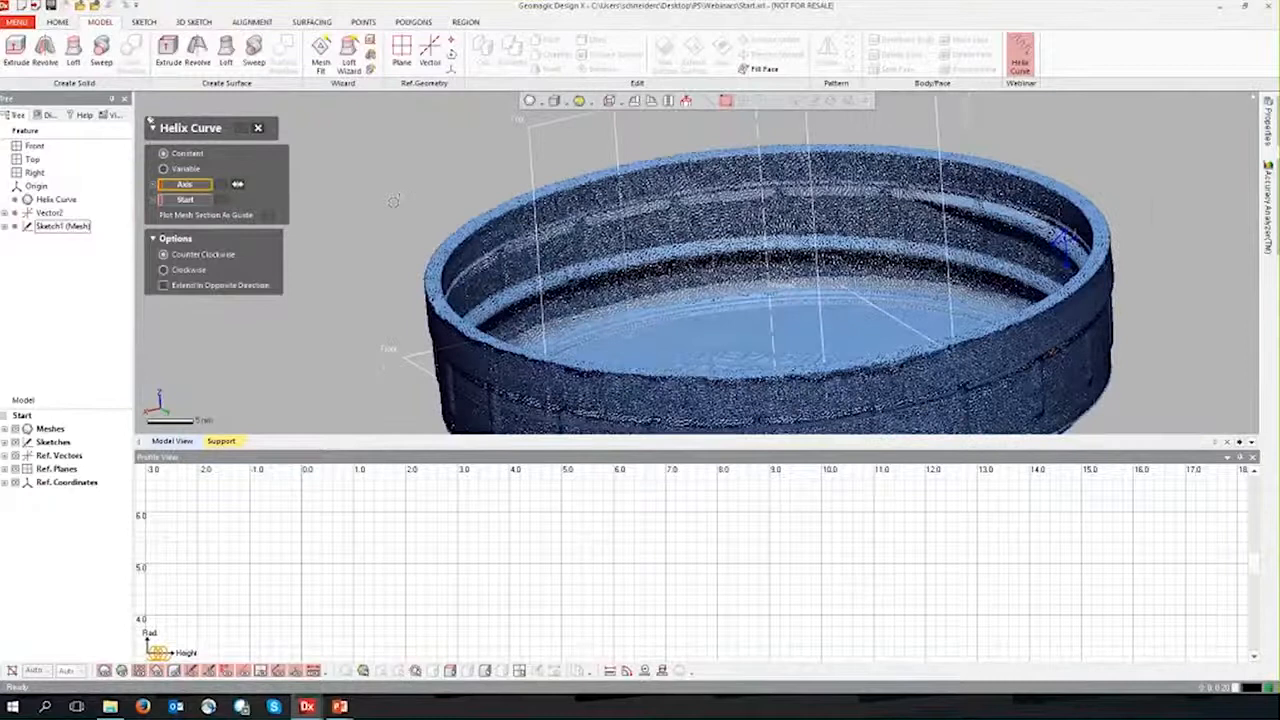
{"action": "scroll", "coordinate": [360, 189], "scroll_direction": "down", "scroll_amount": 6}
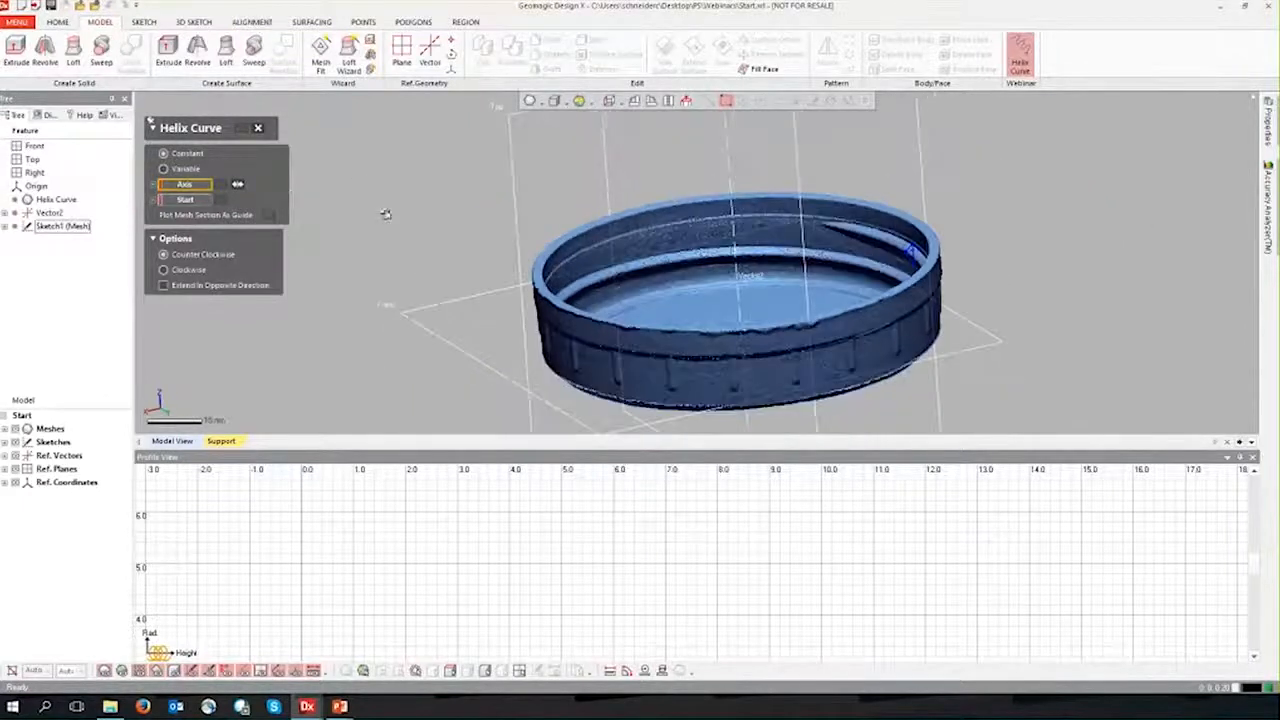
{"action": "left_click", "coordinate": [733, 226]}
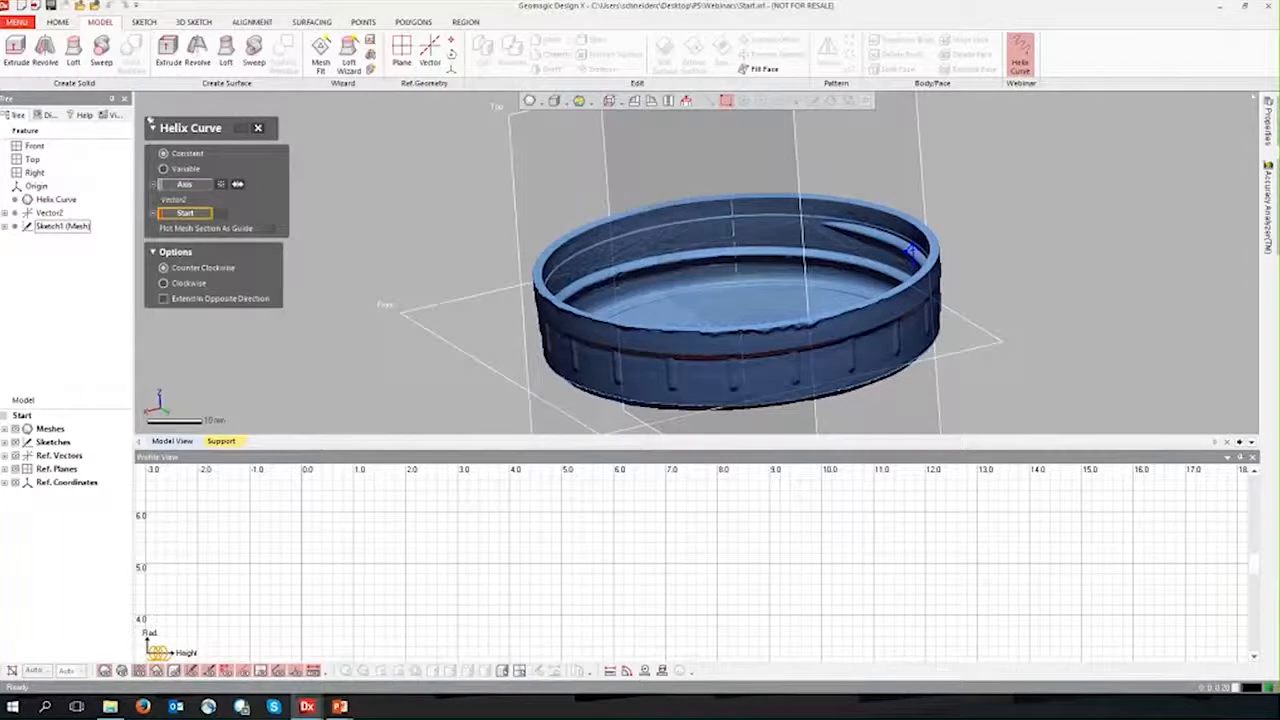
Step: Set the helix start point at the inner tip of the triangular thread profile sketch
{"action": "right_click_drag", "start_coordinate": [361, 348], "coordinate": [341, 368], "text": "ctrl"}
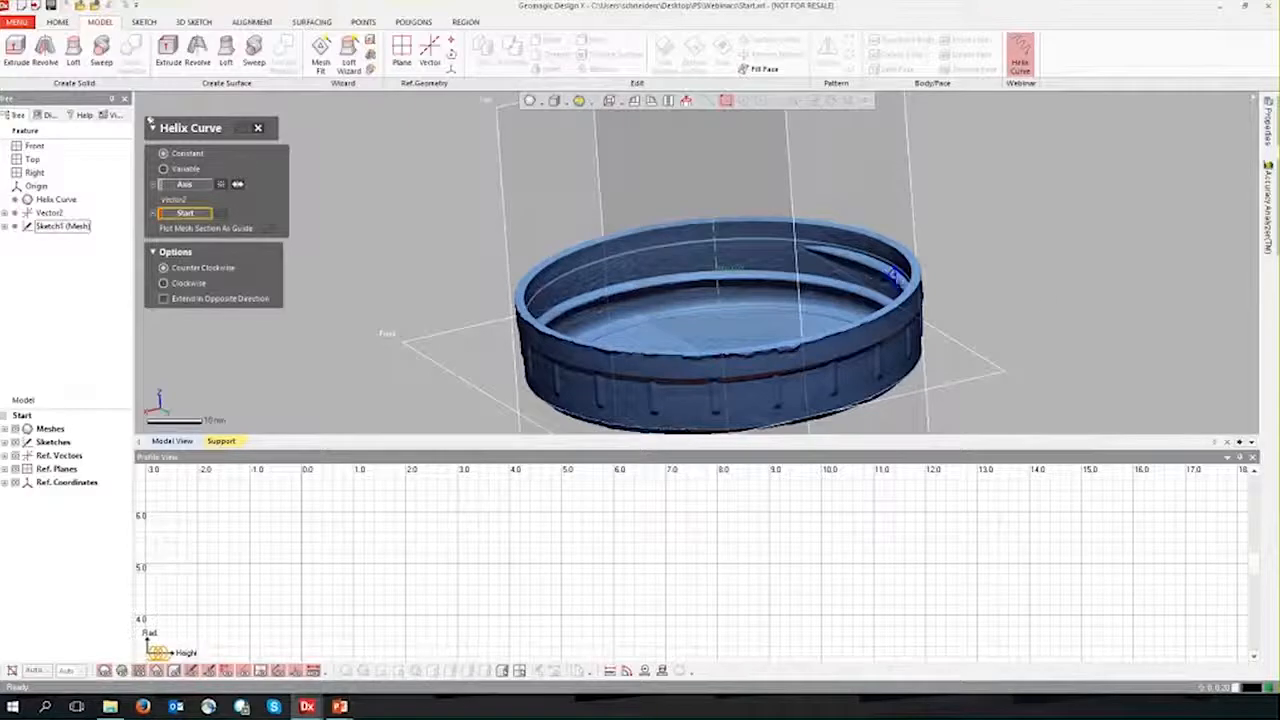
{"action": "scroll", "coordinate": [1006, 296], "scroll_direction": "up", "scroll_amount": 5}
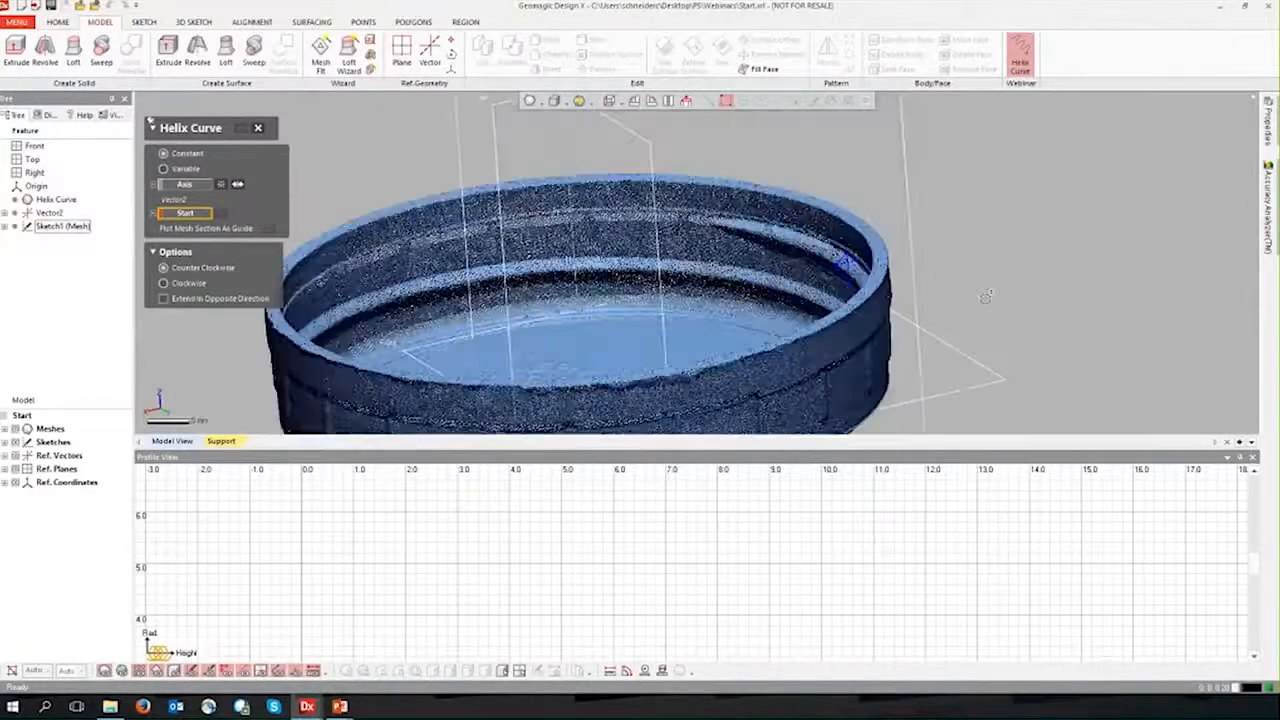
{"action": "left_click", "coordinate": [719, 242]}
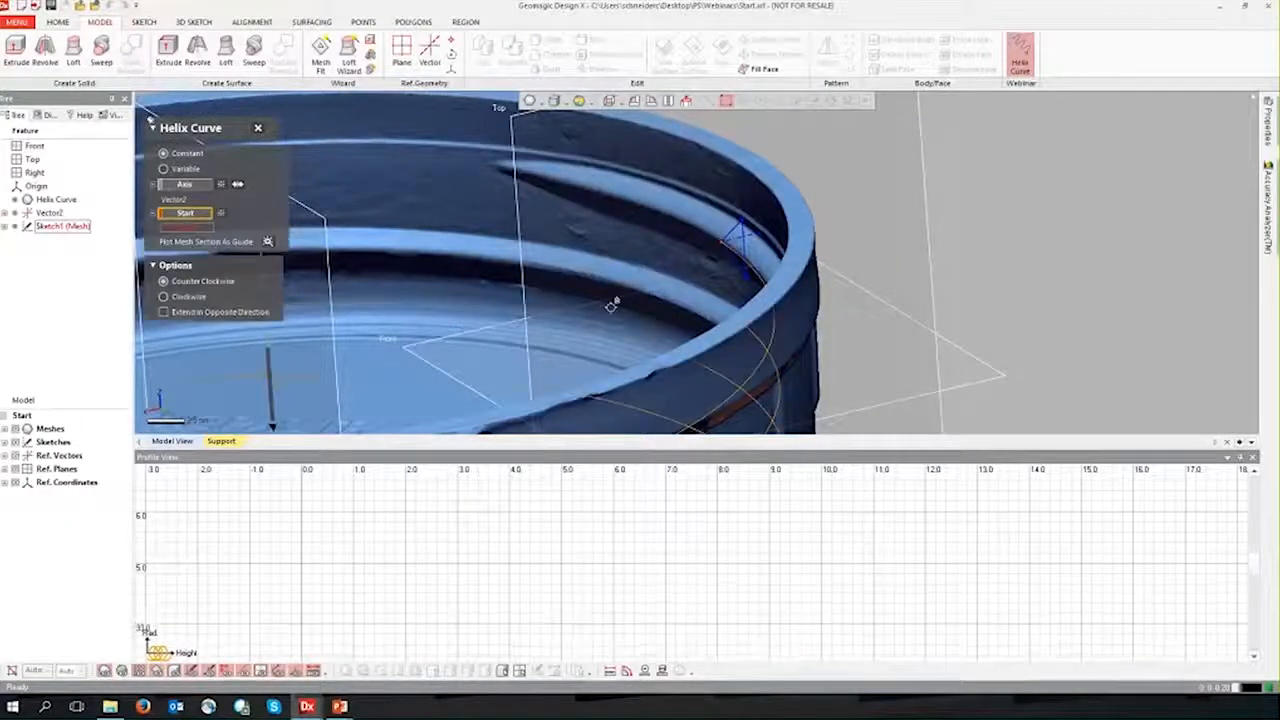
{"action": "scroll", "coordinate": [540, 306], "scroll_direction": "down", "scroll_amount": 5}
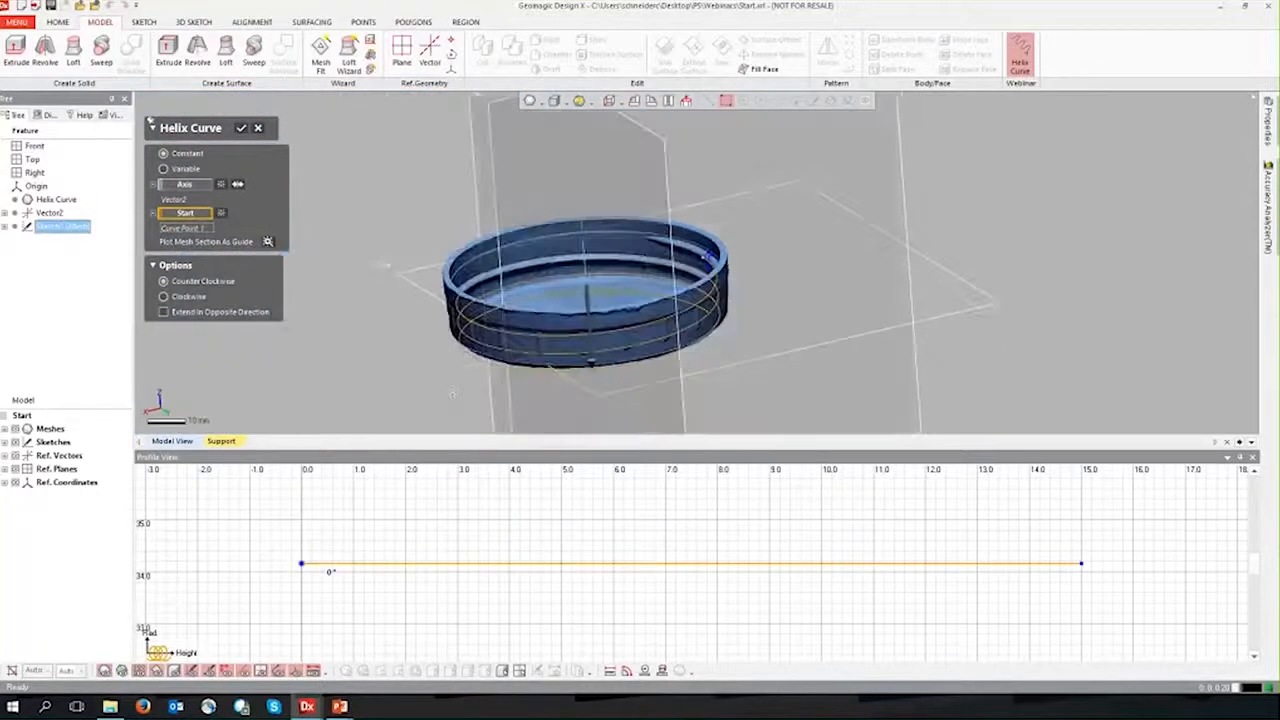
Step: Try extending the helix in the opposite direction from the thread profile and inspect the preview on the cap
{"action": "right_click_drag", "start_coordinate": [431, 385], "coordinate": [409, 394], "text": "ctrl"}
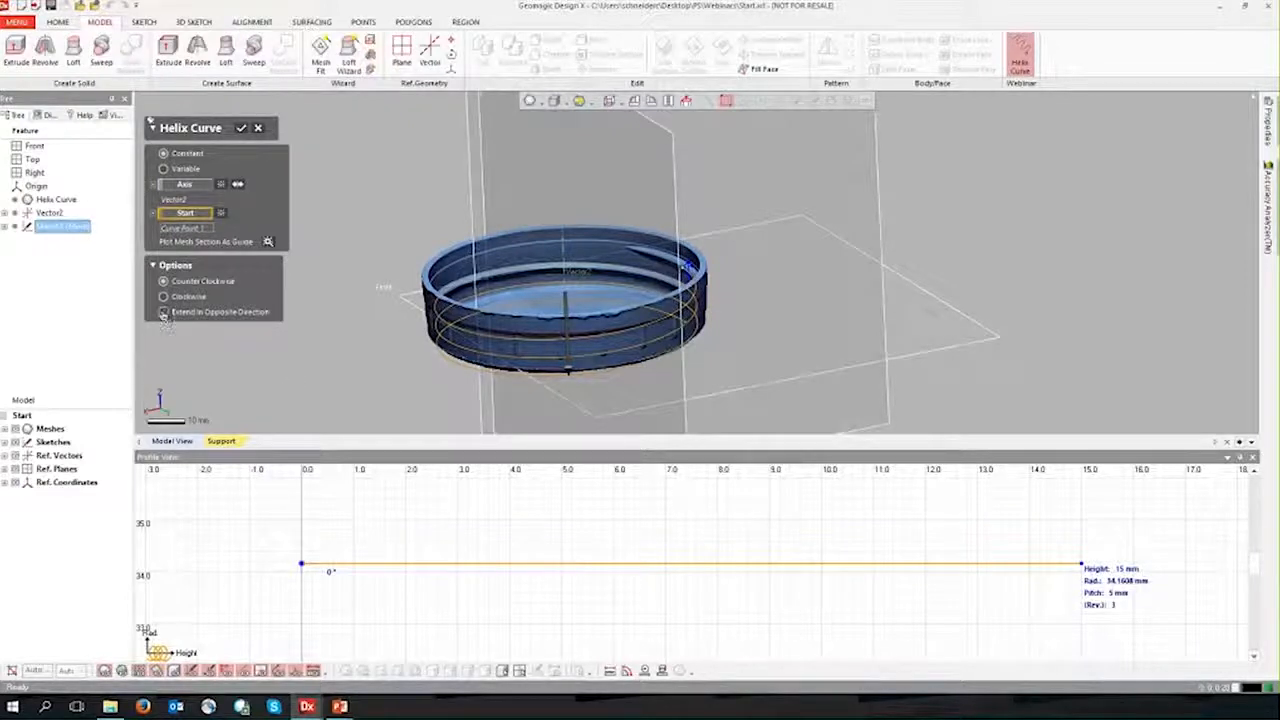
{"action": "right_click_drag", "start_coordinate": [560, 339], "coordinate": [416, 322]}
{"action": "scroll", "coordinate": [414, 320], "scroll_direction": "up", "scroll_amount": 5}
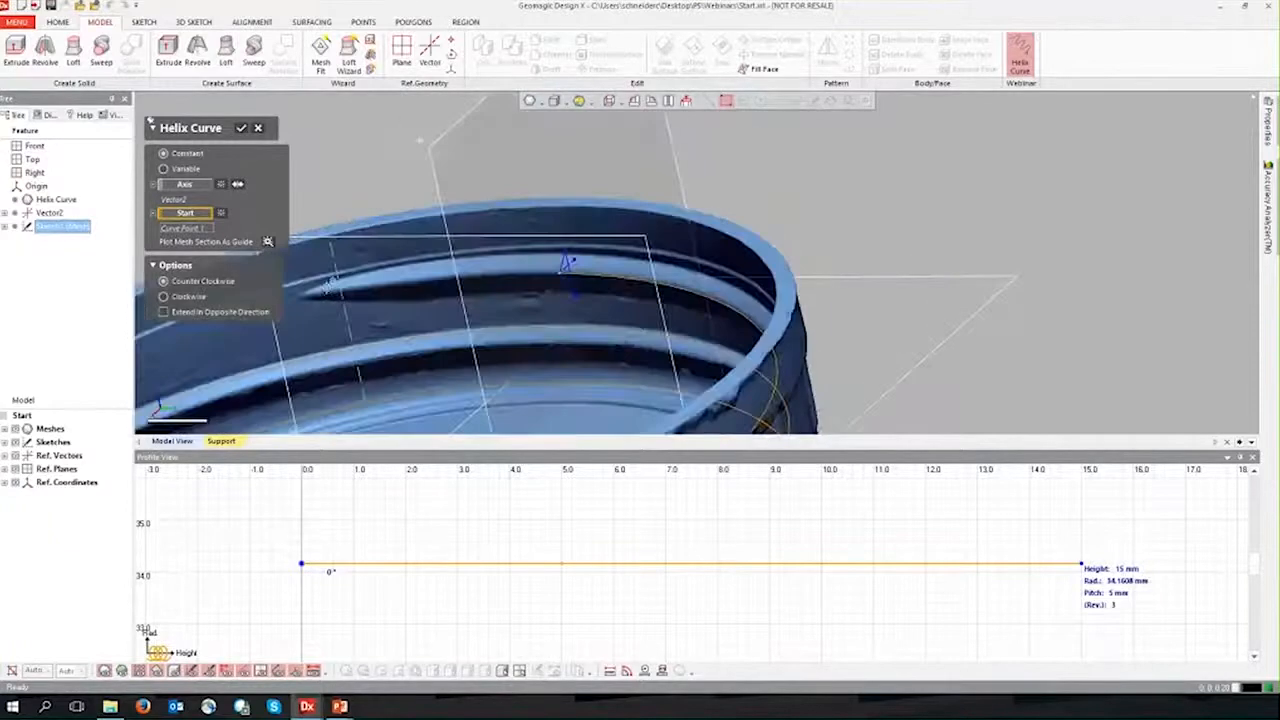
{"action": "scroll", "coordinate": [579, 318], "scroll_direction": "down", "scroll_amount": 5}
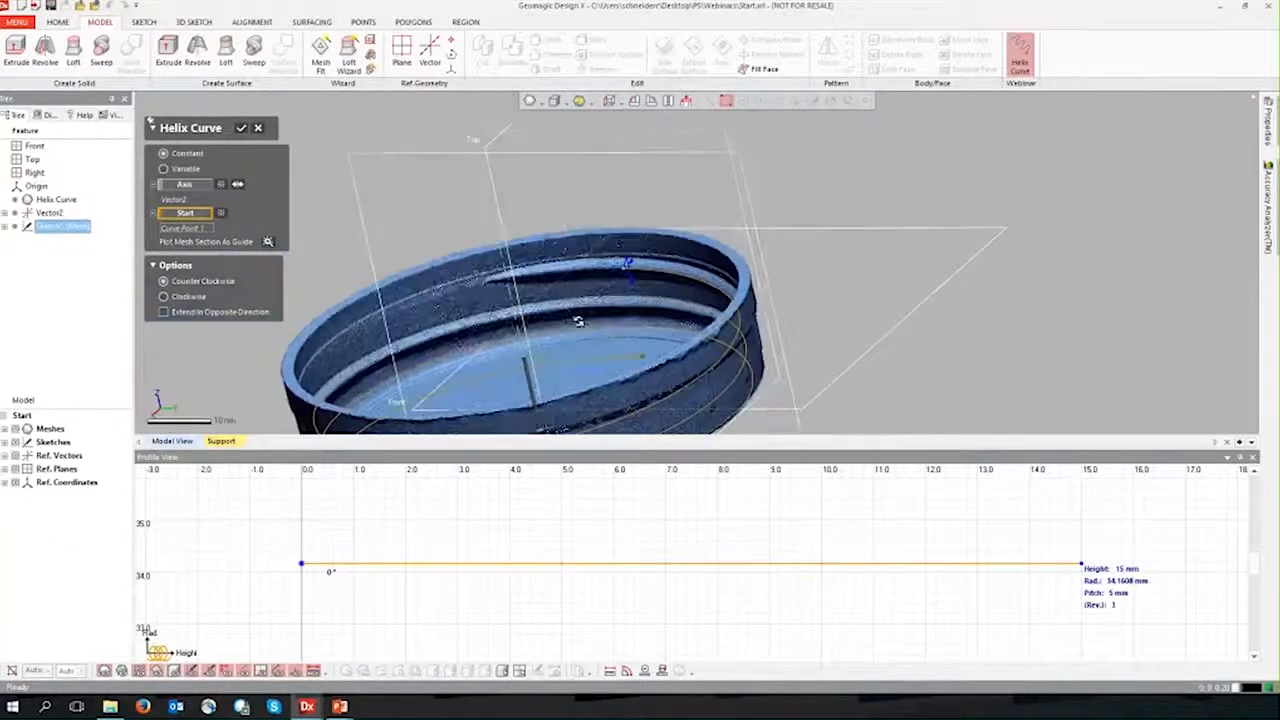
{"action": "right_click_drag", "start_coordinate": [681, 355], "coordinate": [638, 303]}
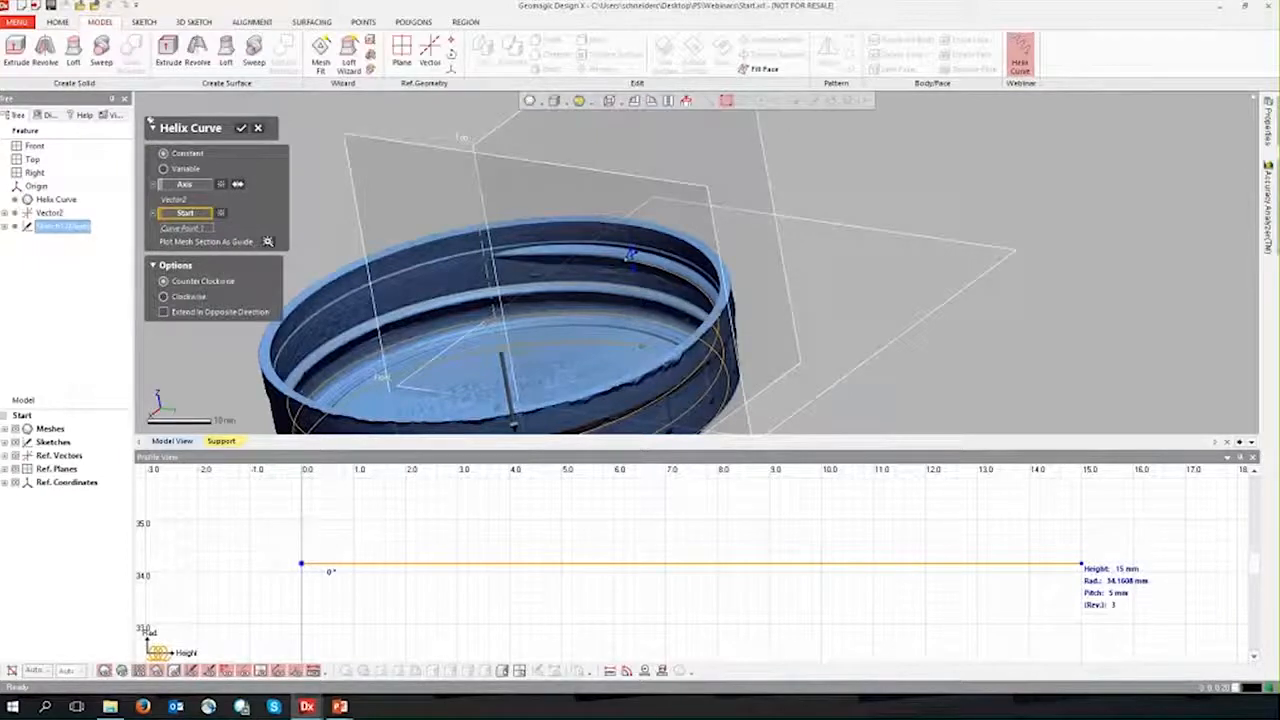
{"action": "left_click", "coordinate": [164, 313]}
{"action": "right_click_drag", "start_coordinate": [371, 289], "coordinate": [380, 392]}
{"action": "left_click", "coordinate": [164, 312]}
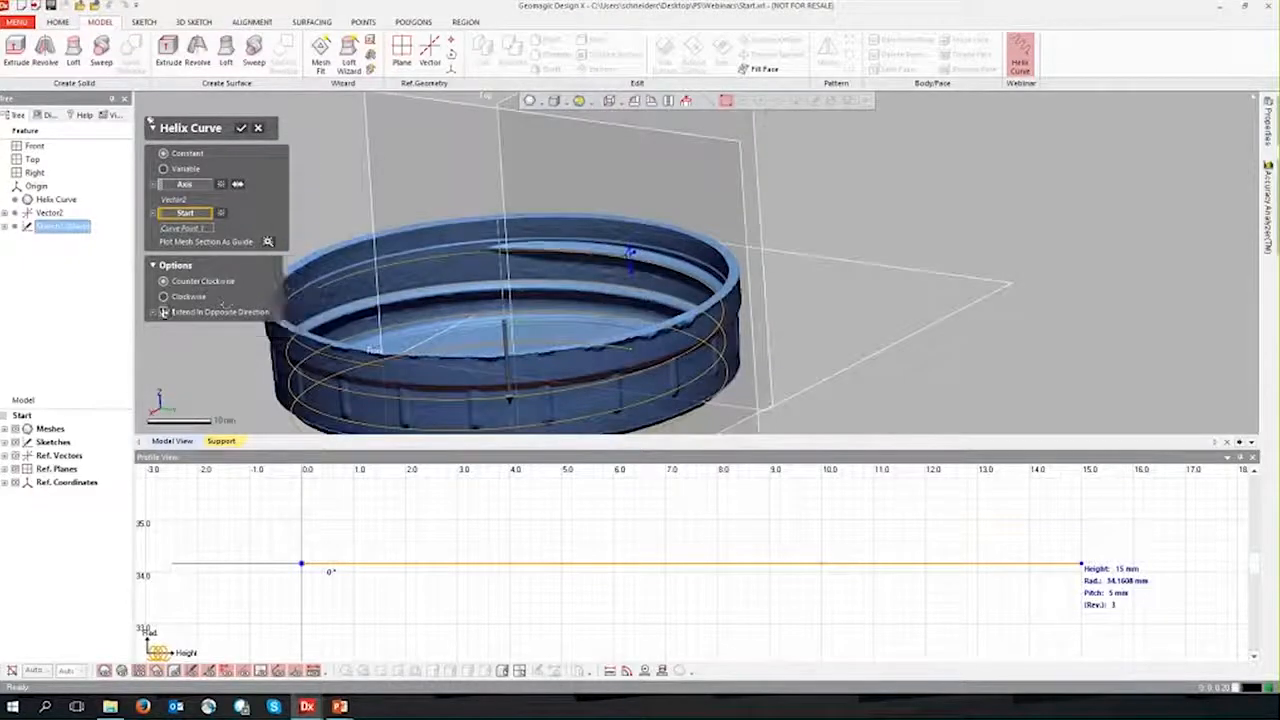
{"action": "right_click_drag", "start_coordinate": [407, 248], "coordinate": [340, 246]}
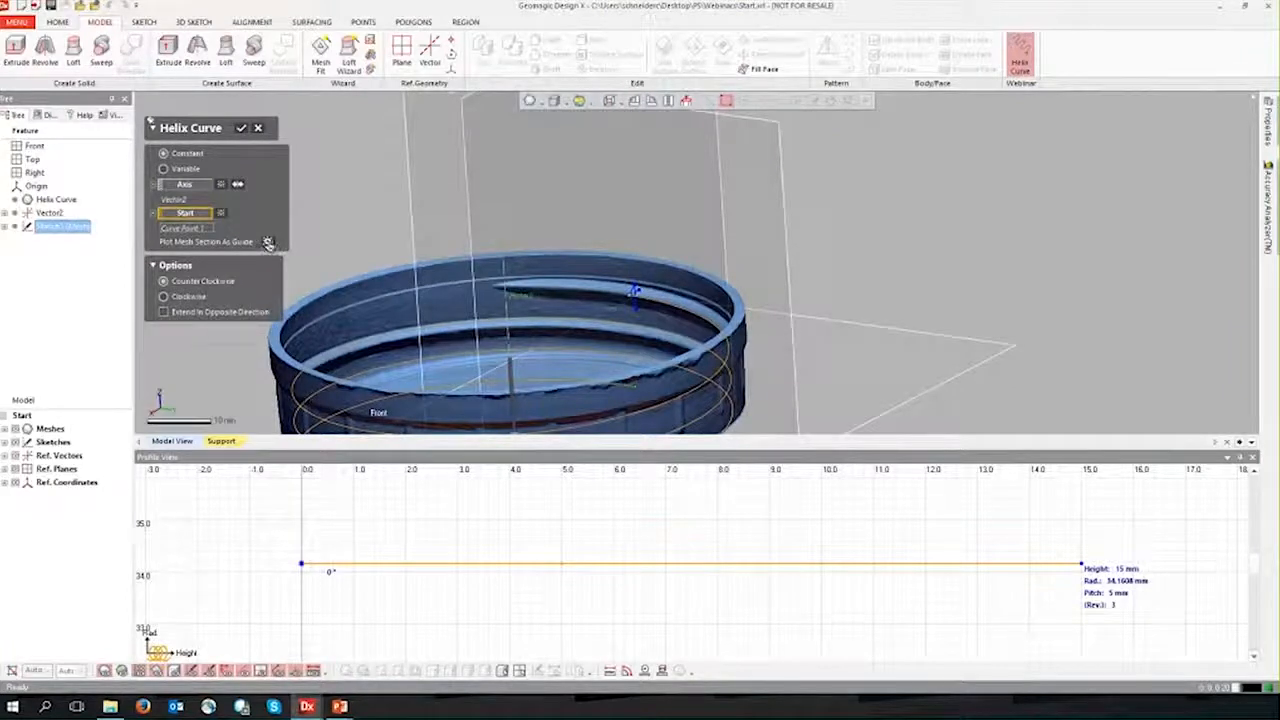
Step: Plot the mesh section as a guide in the helix profile view
{"action": "left_click", "coordinate": [268, 243]}
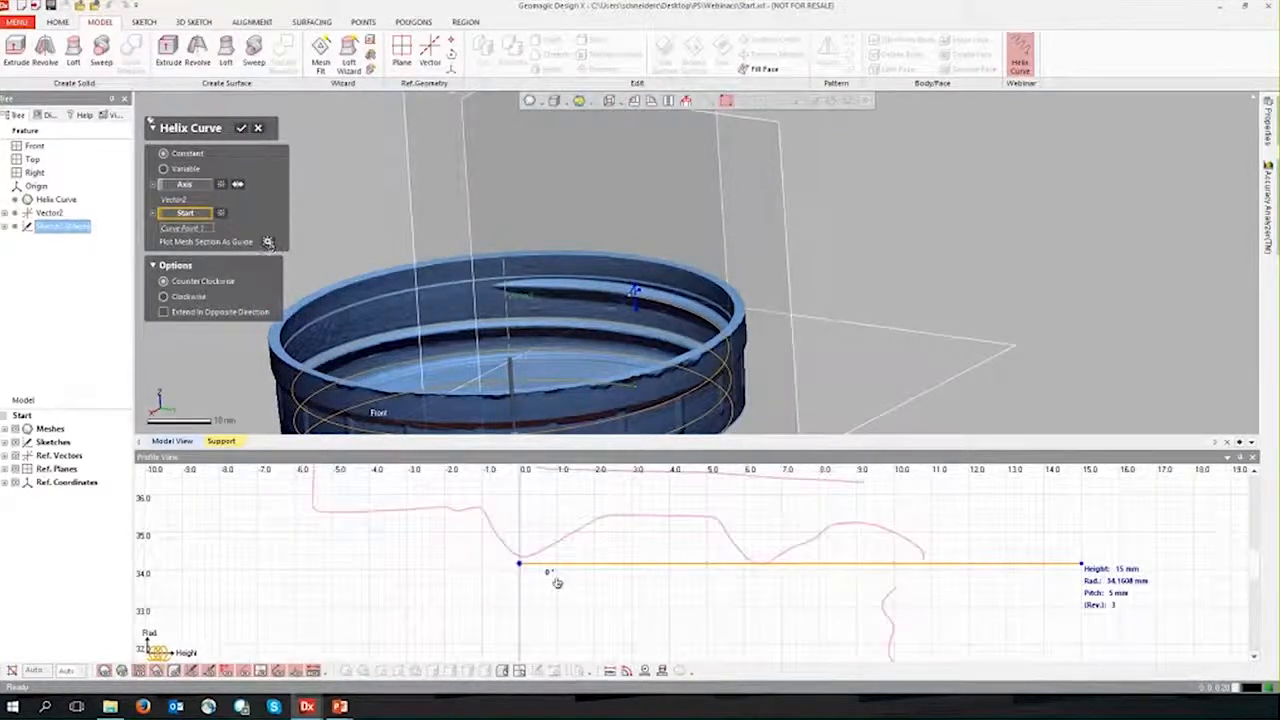
{"action": "scroll", "coordinate": [575, 594], "scroll_direction": "down", "scroll_amount": 1}
{"action": "scroll", "coordinate": [575, 594], "scroll_direction": "down", "scroll_amount": 2}
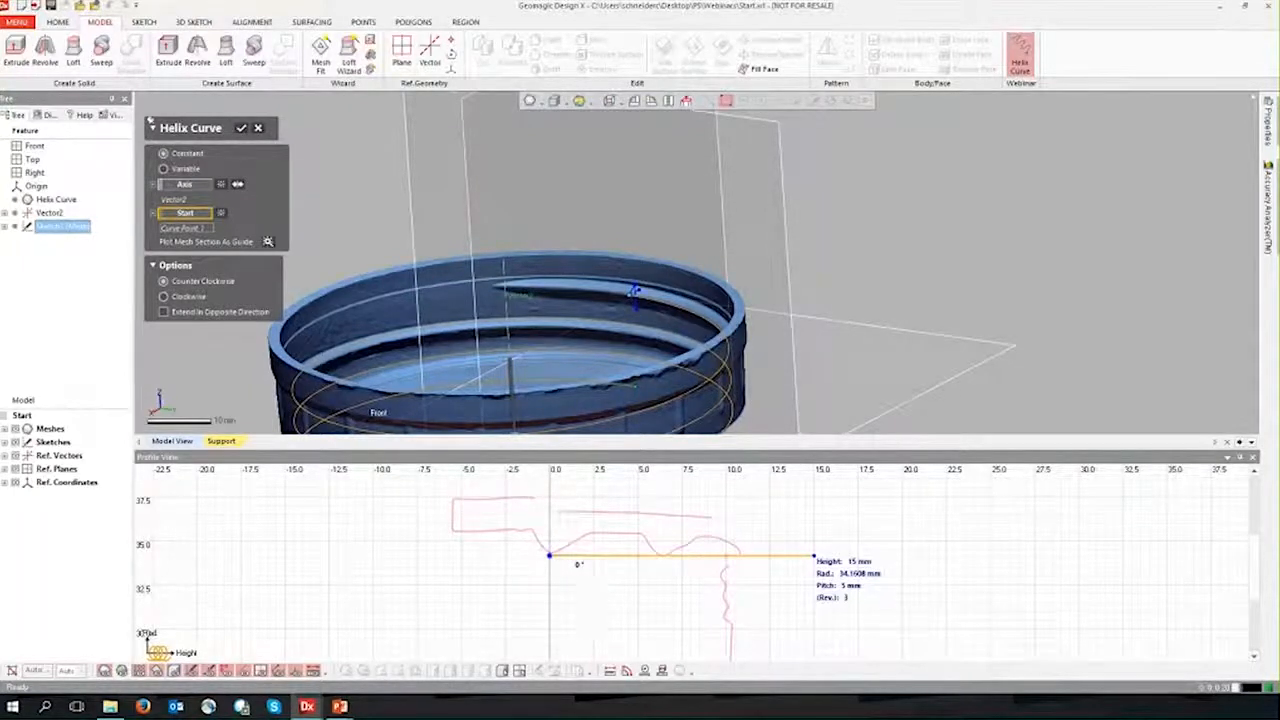
{"action": "scroll", "coordinate": [603, 620], "scroll_direction": "down", "scroll_amount": 2}
{"action": "scroll", "coordinate": [604, 621], "scroll_direction": "down", "scroll_amount": 1}
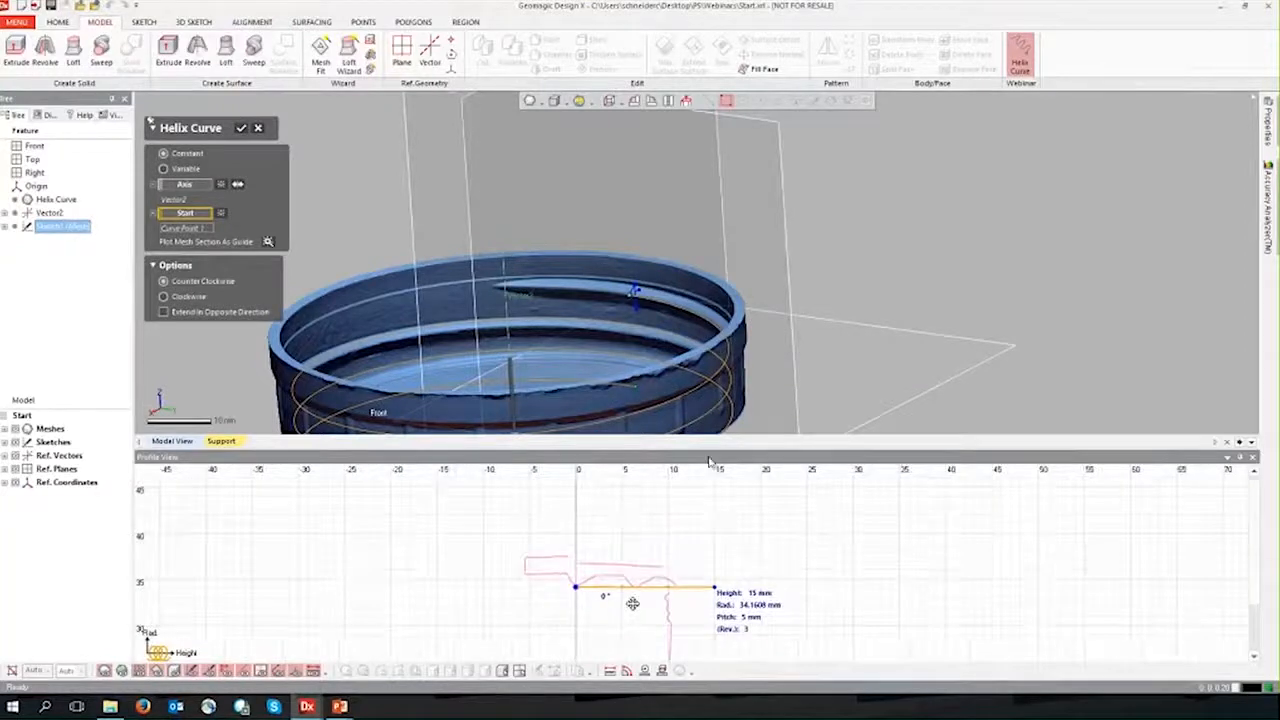
Step: Enlarge the profile view and examine the mesh section outline against the helix line, its radius and the thread tips
{"action": "left_click_drag", "start_coordinate": [700, 437], "coordinate": [700, 297]}
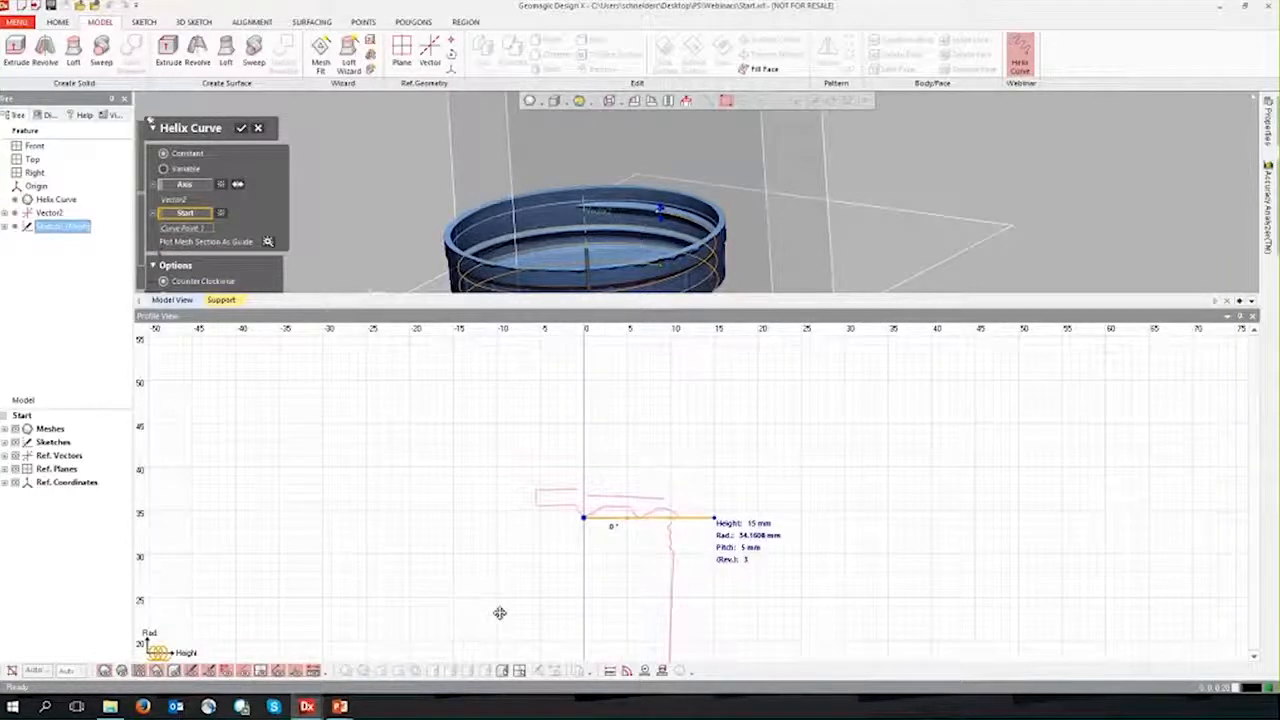
{"action": "middle_click_drag", "start_coordinate": [500, 612], "coordinate": [507, 520]}
{"action": "scroll", "coordinate": [507, 520], "scroll_direction": "down", "scroll_amount": 4}
{"action": "scroll", "coordinate": [525, 498], "scroll_direction": "down", "scroll_amount": 2}
{"action": "middle_click_drag", "start_coordinate": [438, 534], "coordinate": [438, 544]}
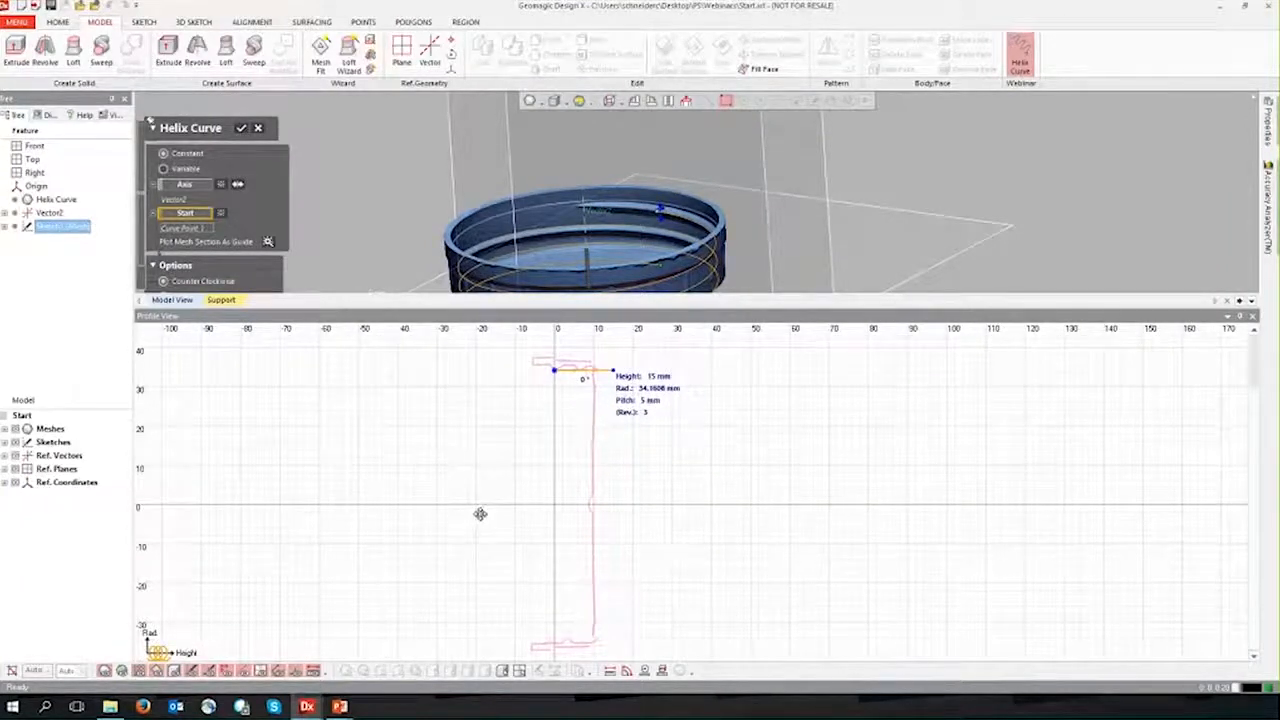
{"action": "middle_click_drag", "start_coordinate": [483, 406], "coordinate": [493, 485]}
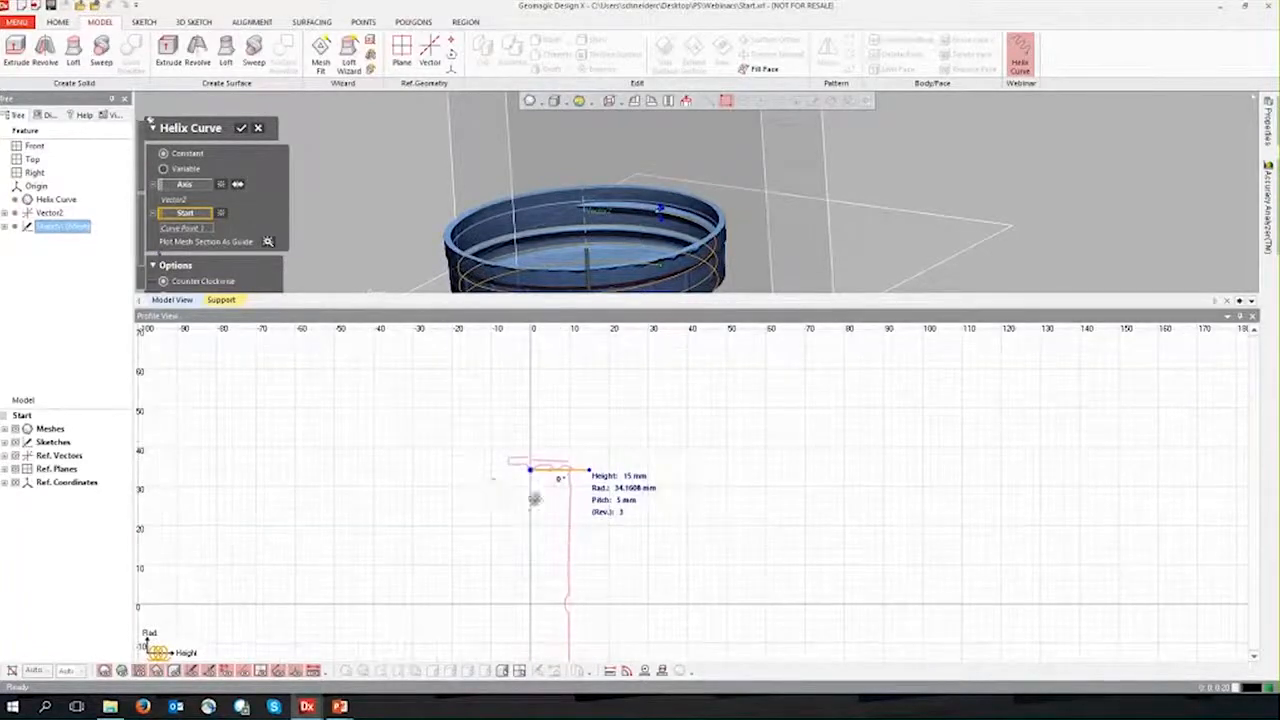
{"action": "scroll", "coordinate": [539, 487], "scroll_direction": "up", "scroll_amount": 2}
{"action": "scroll", "coordinate": [541, 487], "scroll_direction": "up", "scroll_amount": 5}
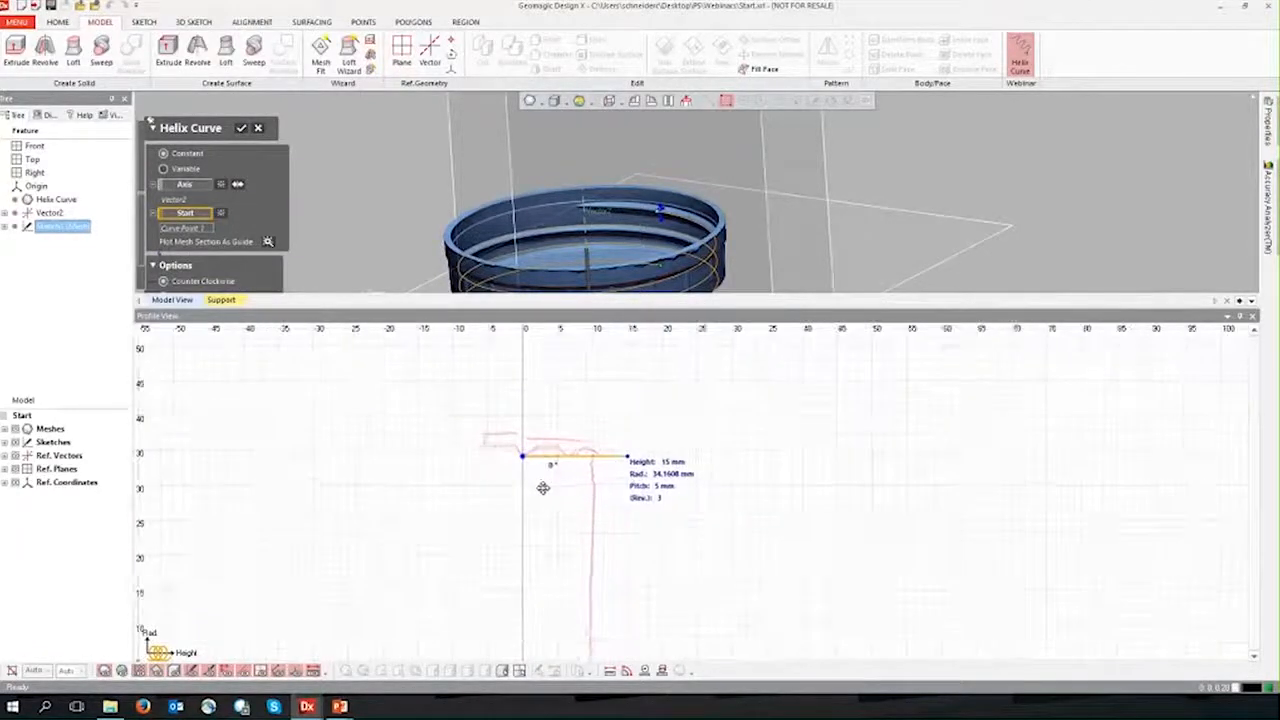
{"action": "middle_click_drag", "start_coordinate": [553, 442], "coordinate": [573, 493]}
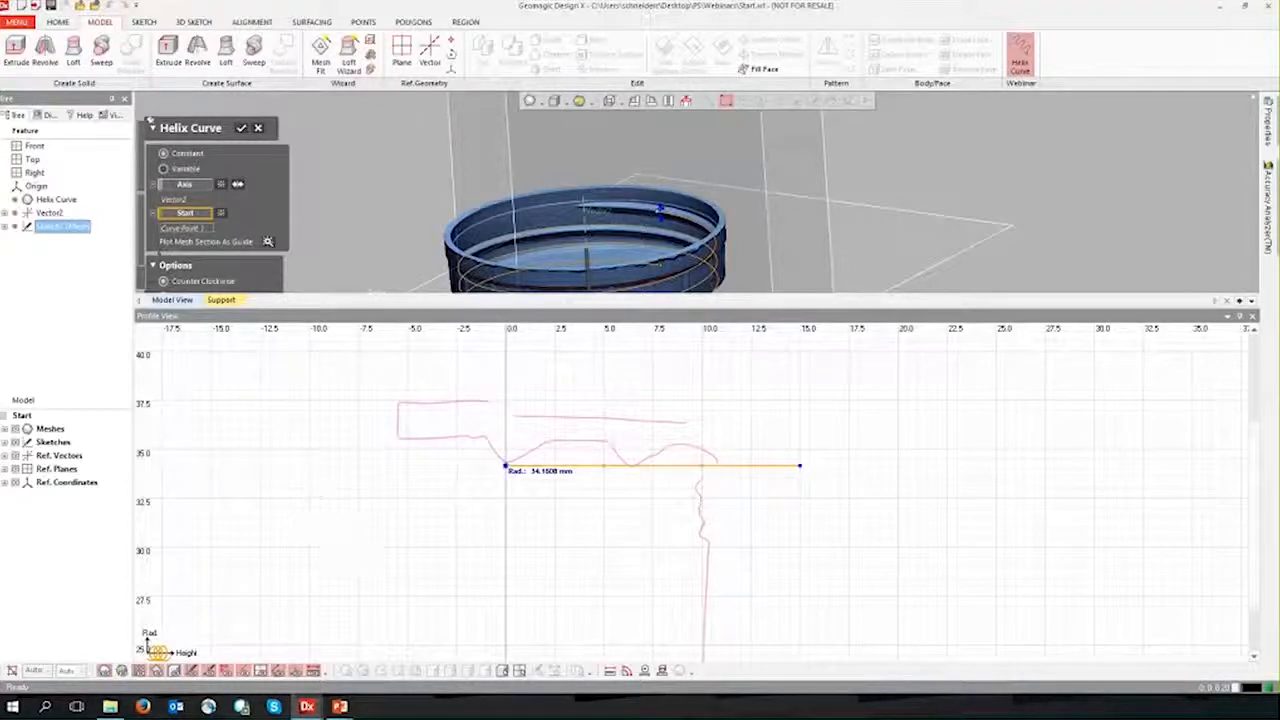
{"action": "middle_click_drag", "start_coordinate": [708, 386], "coordinate": [760, 450]}
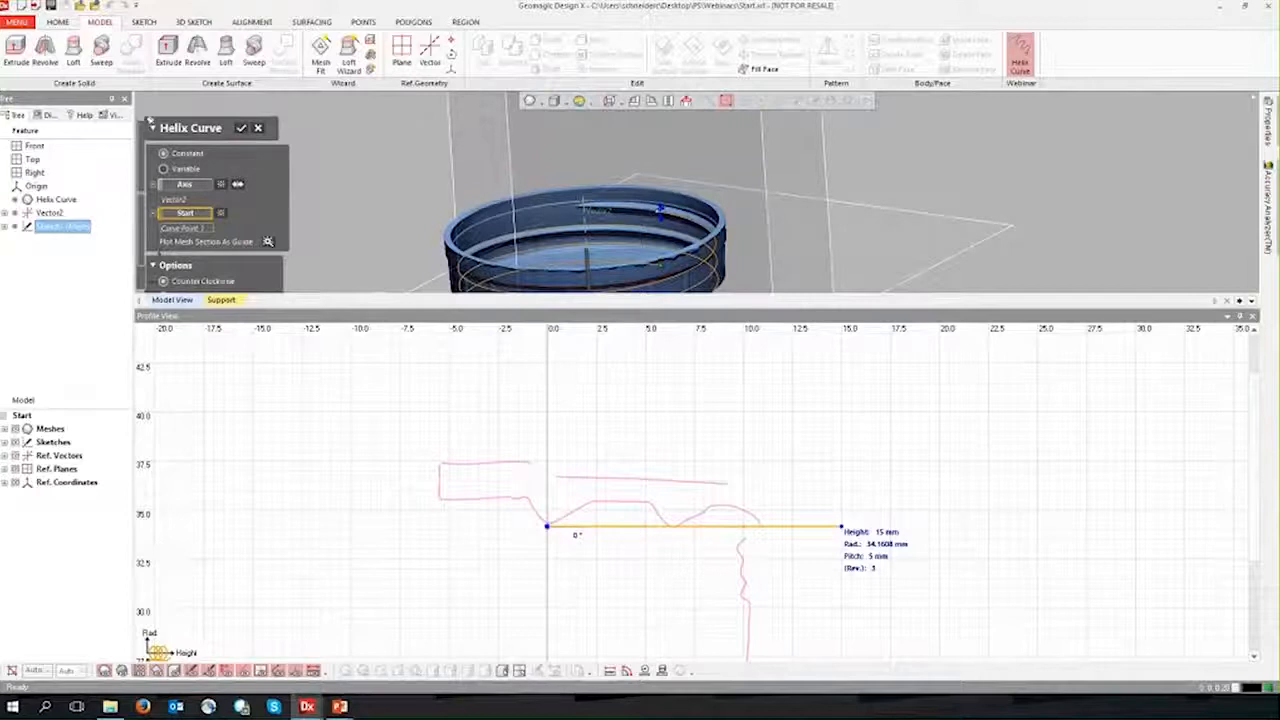
{"action": "scroll", "coordinate": [679, 555], "scroll_direction": "up", "scroll_amount": 1}
{"action": "scroll", "coordinate": [634, 551], "scroll_direction": "up", "scroll_amount": 1}
{"action": "scroll", "coordinate": [751, 463], "scroll_direction": "up", "scroll_amount": 1}
{"action": "scroll", "coordinate": [663, 349], "scroll_direction": "up", "scroll_amount": 1}
{"action": "scroll", "coordinate": [437, 585], "scroll_direction": "down", "scroll_amount": 5}
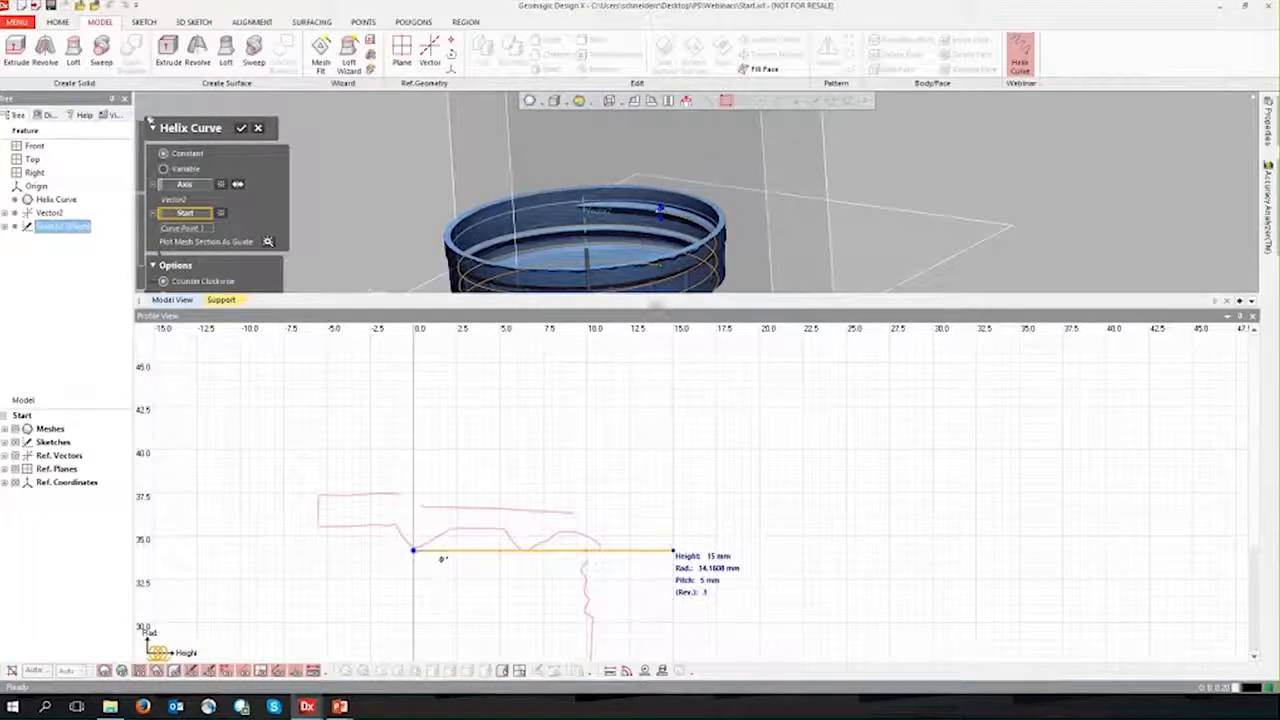
Step: Inspect the 3D helix preview against the cap's thread from several angles, resizing the model and profile views to compare both
{"action": "left_click_drag", "start_coordinate": [654, 305], "coordinate": [650, 507]}
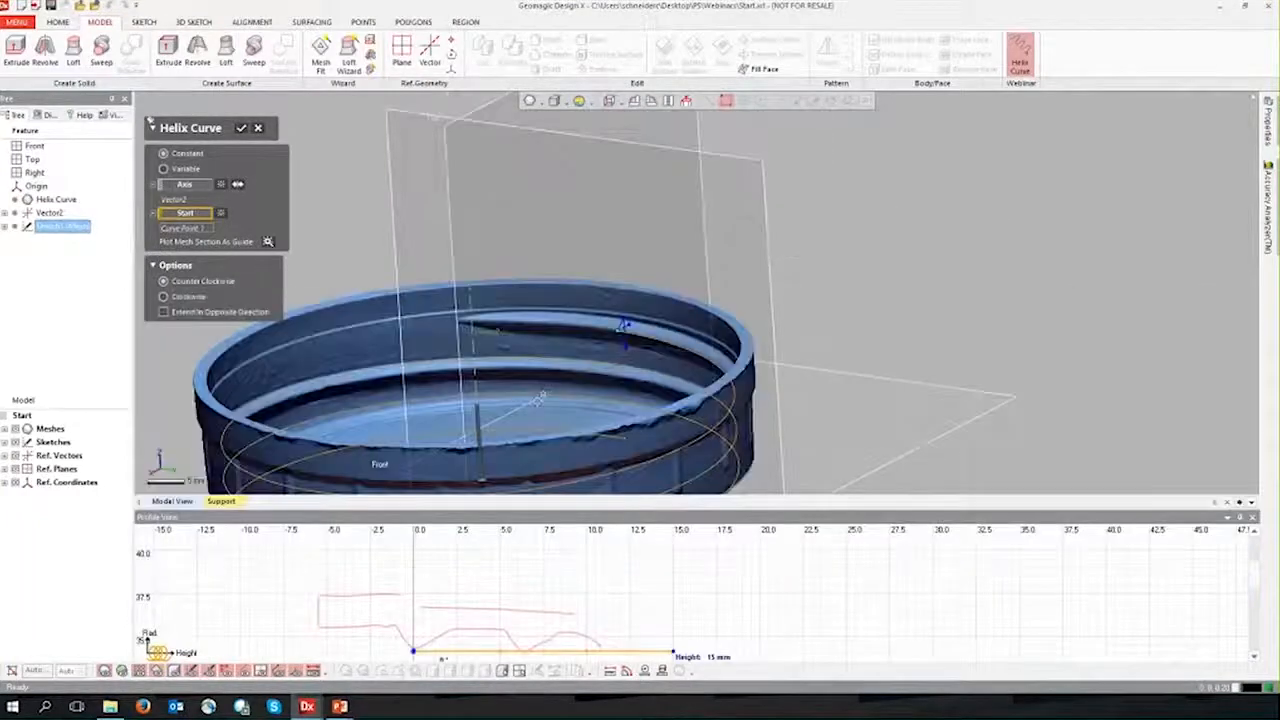
{"action": "right_click_drag", "start_coordinate": [592, 476], "coordinate": [769, 398], "text": "ctrl"}
{"action": "right_click_drag", "start_coordinate": [769, 398], "coordinate": [764, 310]}
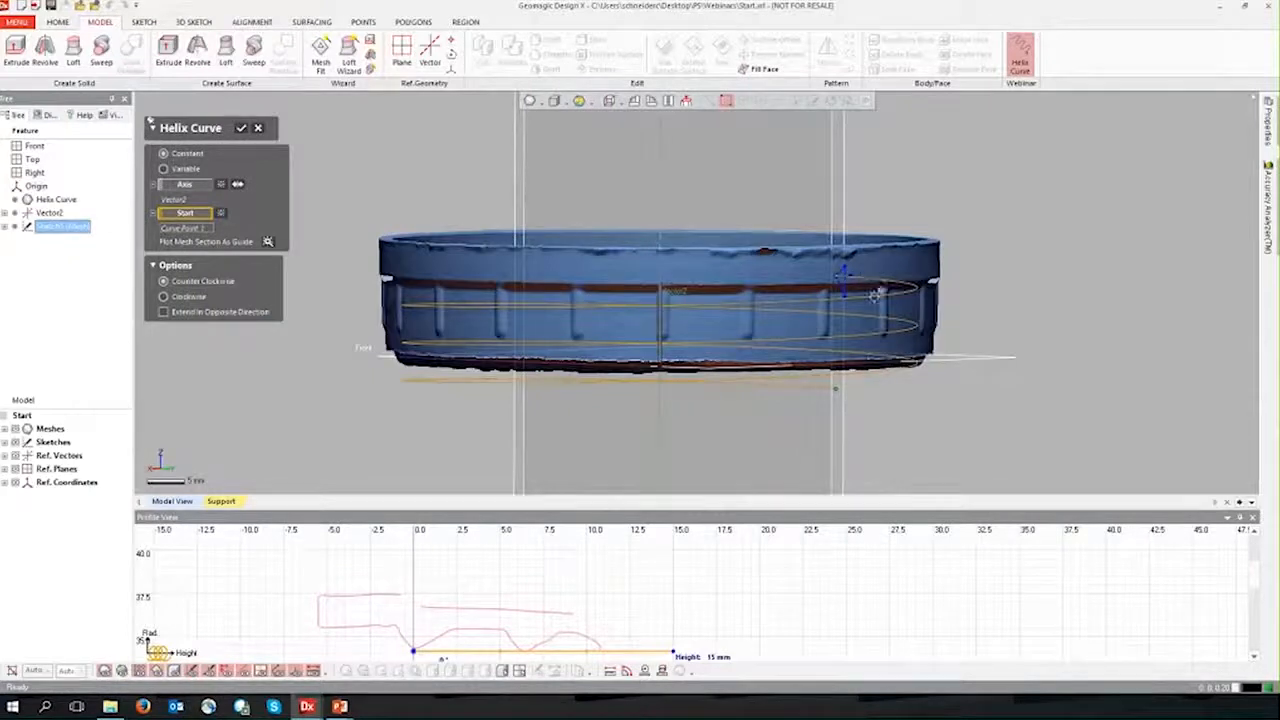
{"action": "mouse_move", "coordinate": [812, 322]}
{"action": "right_mouse_down"}
{"action": "mouse_move", "coordinate": [665, 375]}
{"action": "mouse_move", "coordinate": [637, 287]}
{"action": "right_mouse_up"}
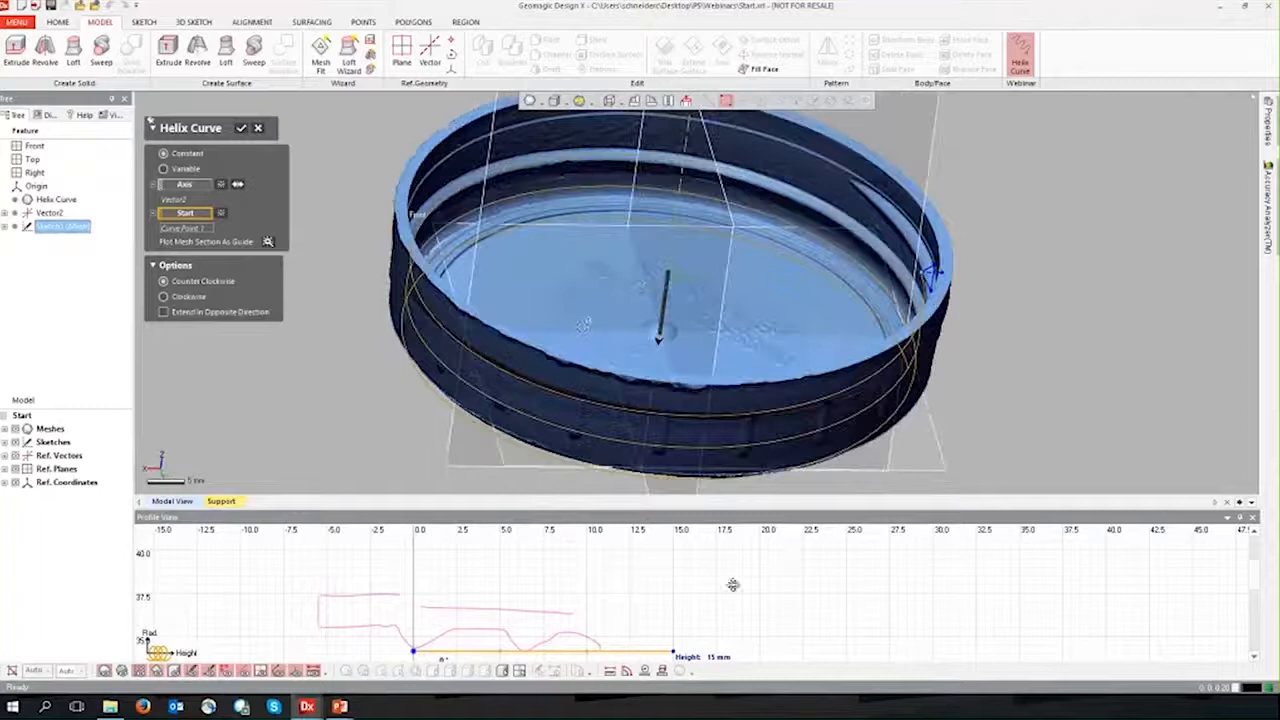
{"action": "left_click_drag", "start_coordinate": [741, 509], "coordinate": [745, 416]}
{"action": "right_click_drag", "start_coordinate": [913, 491], "coordinate": [935, 503]}
{"action": "right_click_drag", "start_coordinate": [958, 372], "coordinate": [620, 363]}
{"action": "right_click_drag", "start_coordinate": [734, 376], "coordinate": [420, 323]}
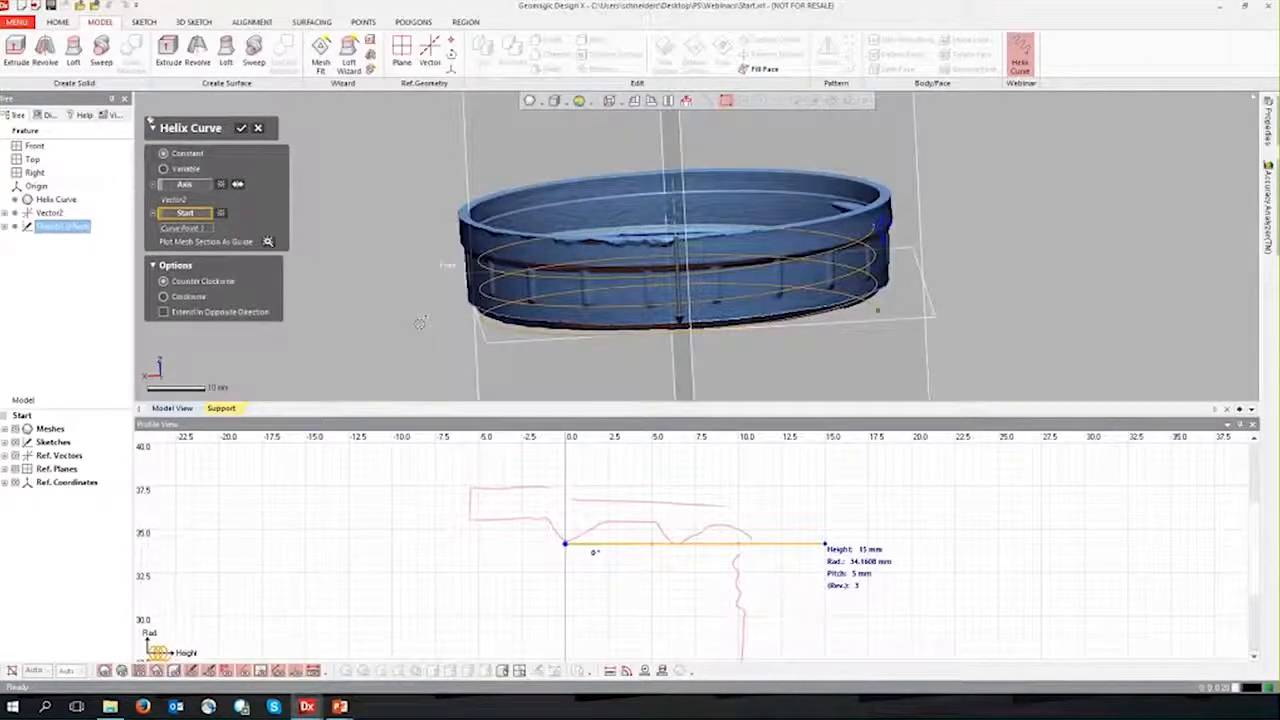
Step: Try tapering the helix outward and inward by moving its end point in the profile view, comparing the 3D preview without the mesh
{"action": "right_click_drag", "start_coordinate": [423, 317], "coordinate": [478, 340]}
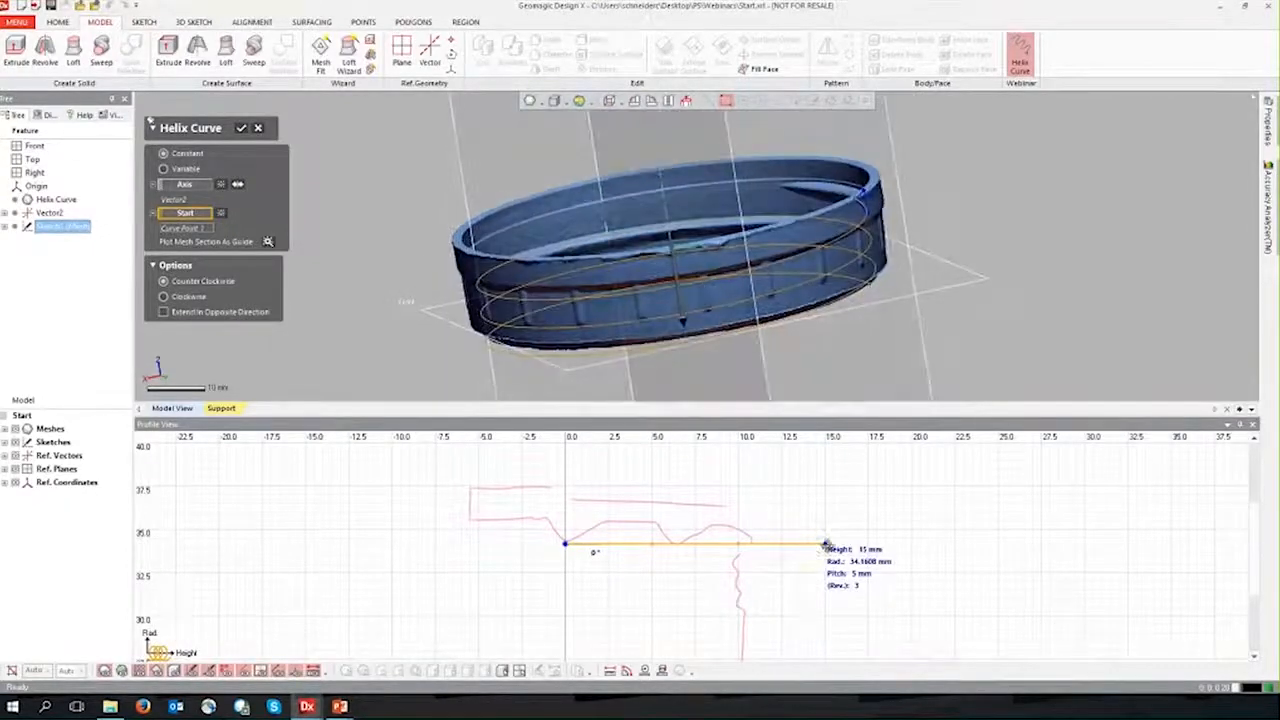
{"action": "left_click_drag", "start_coordinate": [826, 546], "coordinate": [826, 478]}
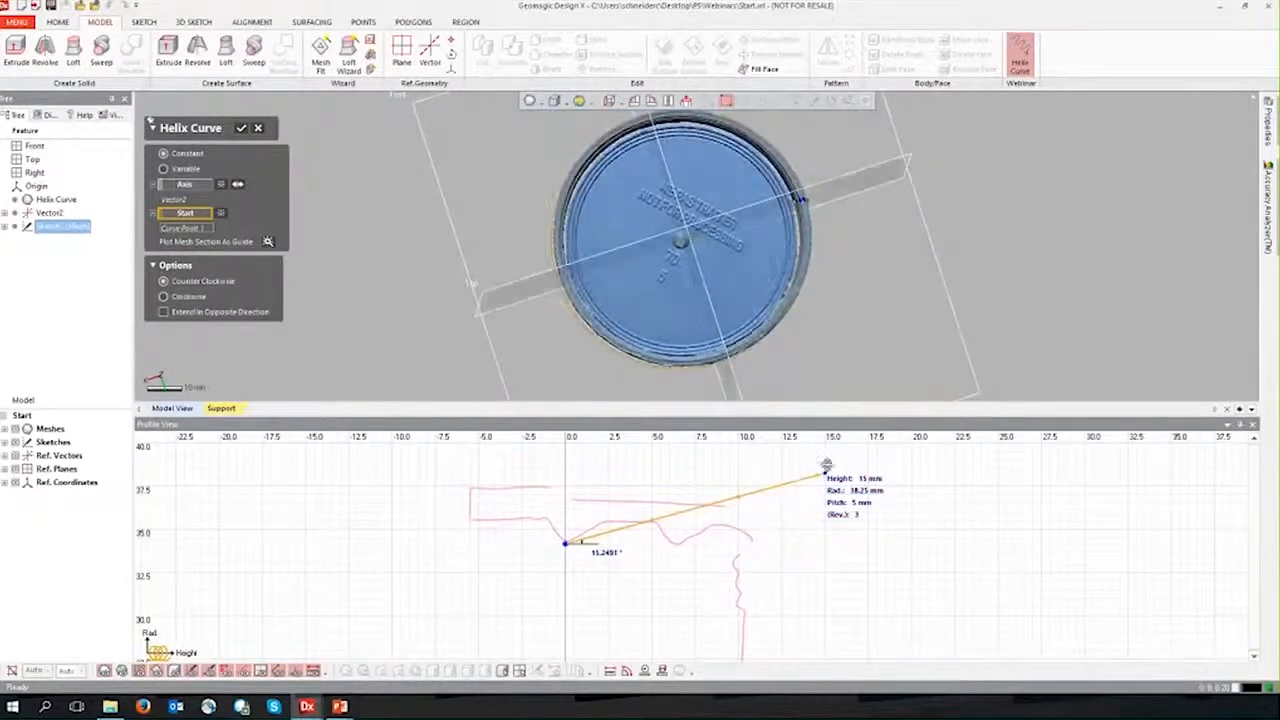
{"action": "left_click_drag", "start_coordinate": [822, 474], "coordinate": [812, 608]}
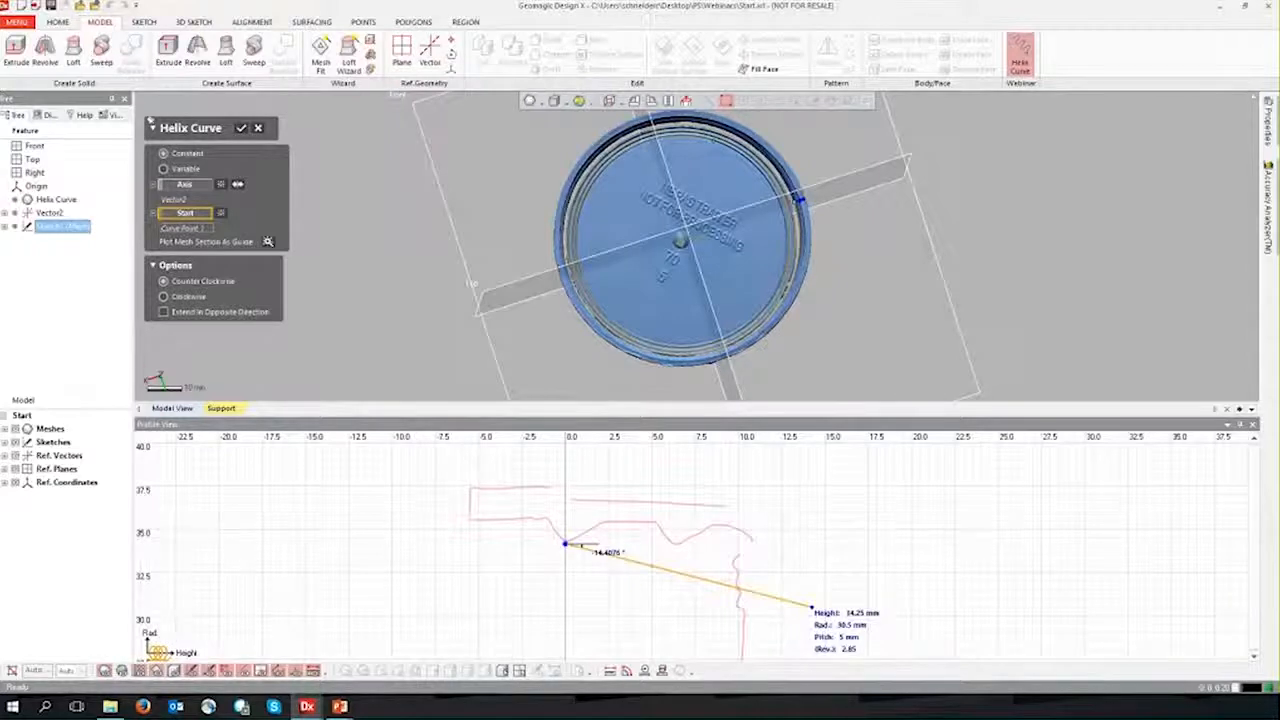
{"action": "scroll", "coordinate": [796, 215], "scroll_direction": "up", "scroll_amount": 5}
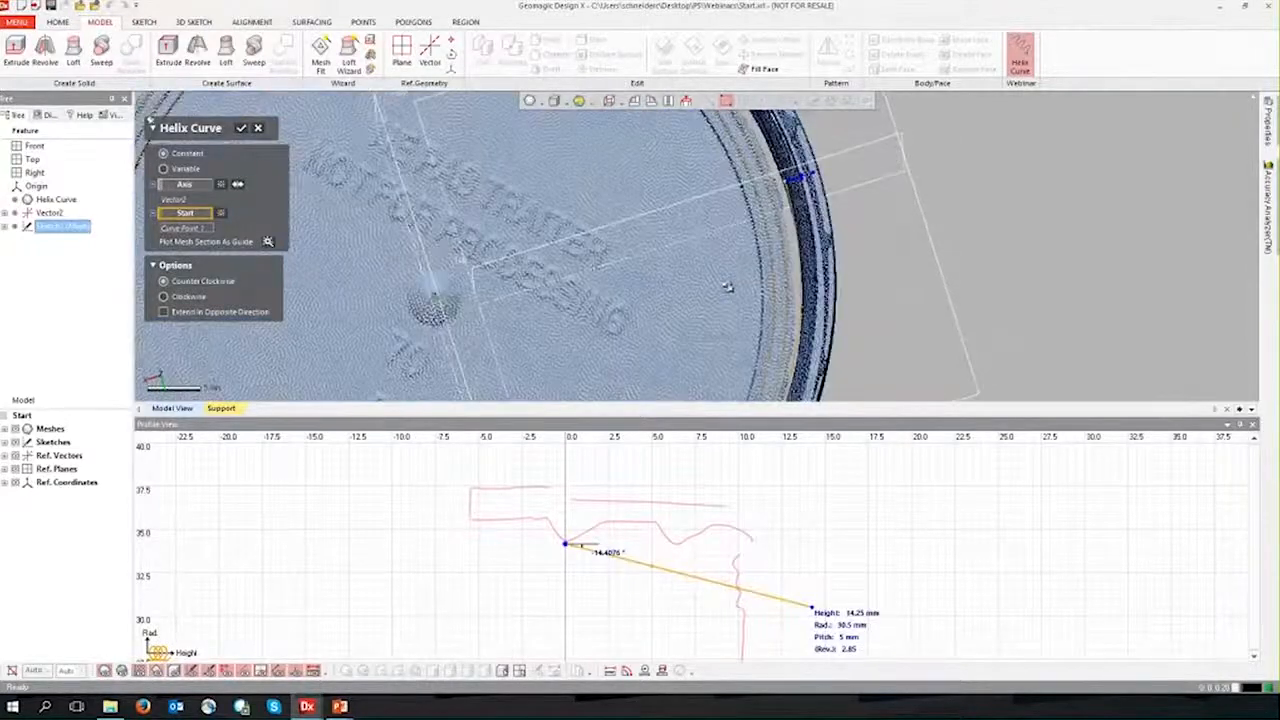
{"action": "scroll", "coordinate": [796, 180], "scroll_direction": "up", "scroll_amount": 6}
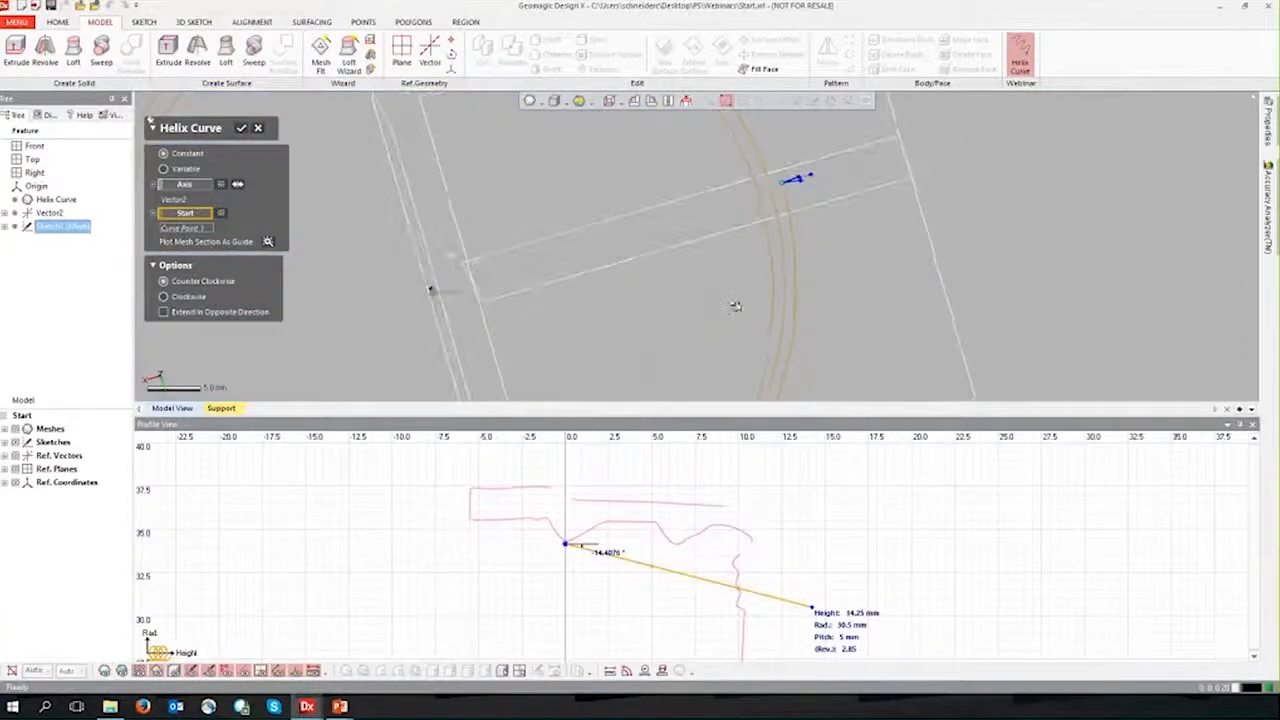
{"action": "left_click_drag", "start_coordinate": [812, 606], "coordinate": [806, 452]}
{"action": "right_click_drag", "start_coordinate": [700, 345], "coordinate": [706, 140]}
{"action": "scroll", "coordinate": [704, 344], "scroll_direction": "down", "scroll_amount": 3}
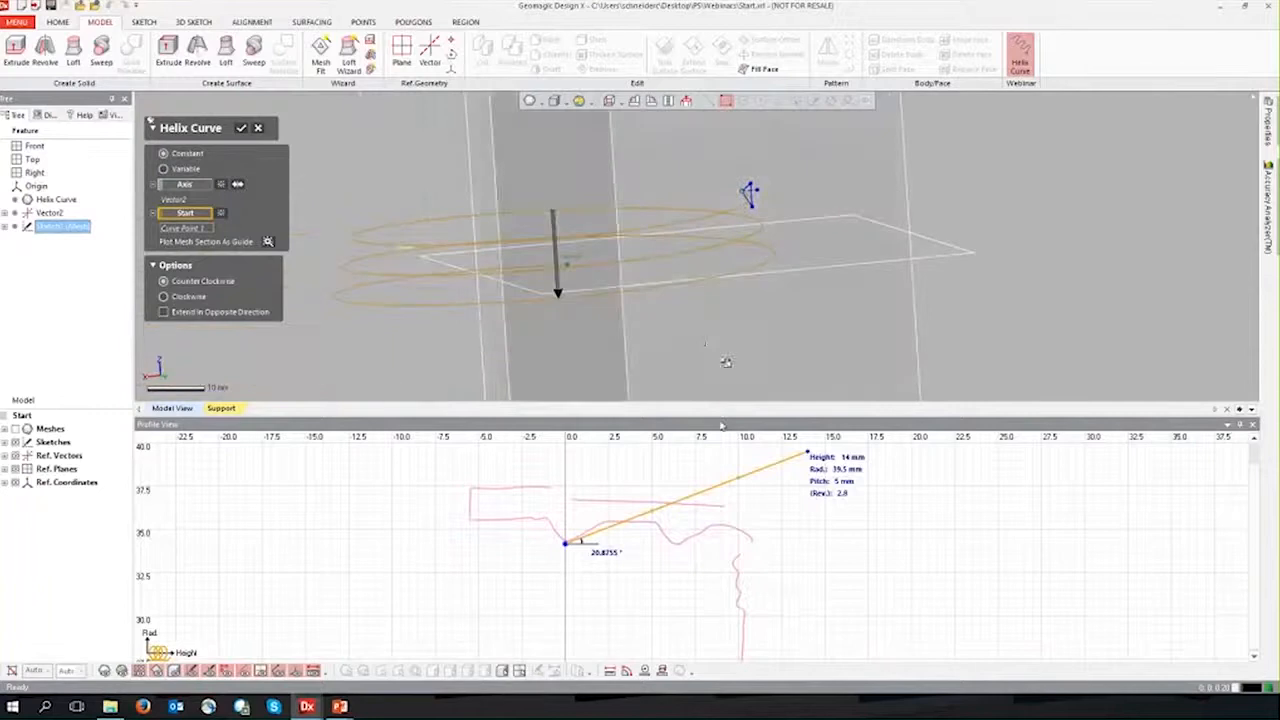
Step: Reposition the helix end point along the mesh section's thread tips at a height of 9 mm and a radius of 34.25 mm
{"action": "left_click_drag", "start_coordinate": [808, 453], "coordinate": [717, 547]}
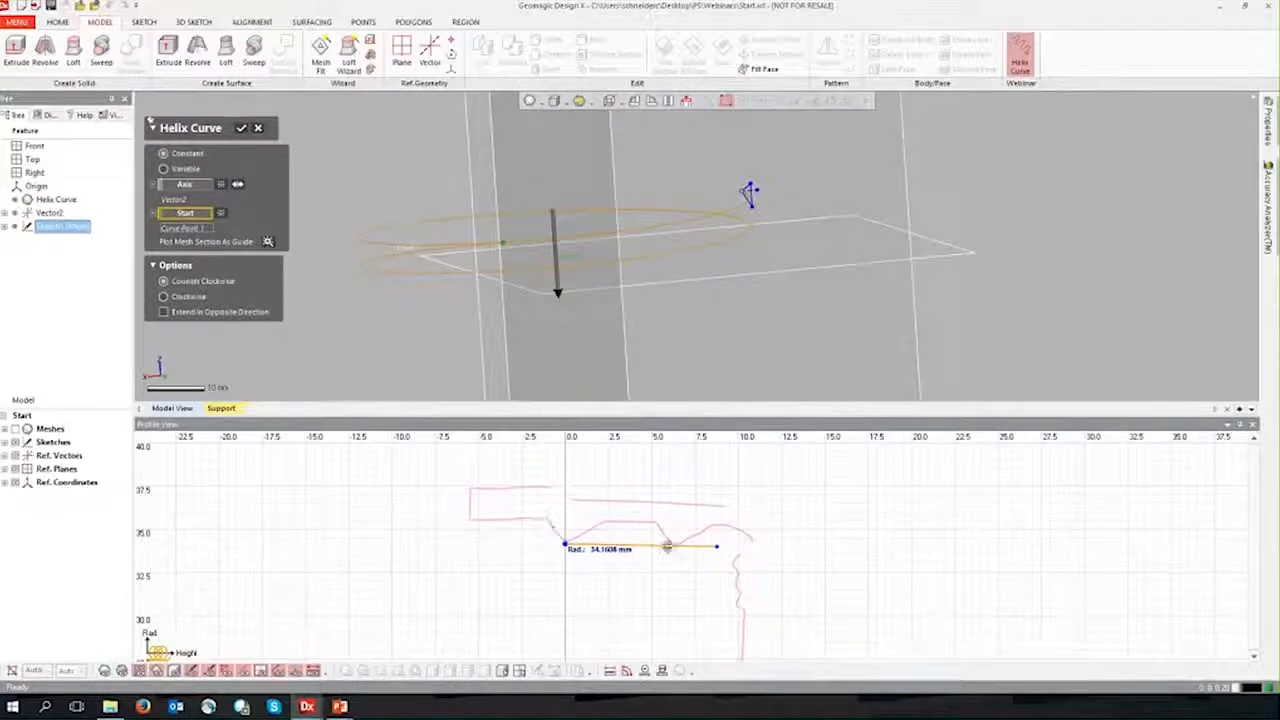
{"action": "mouse_move", "coordinate": [716, 547]}
{"action": "left_click_drag", "start_coordinate": [716, 547], "coordinate": [720, 543]}
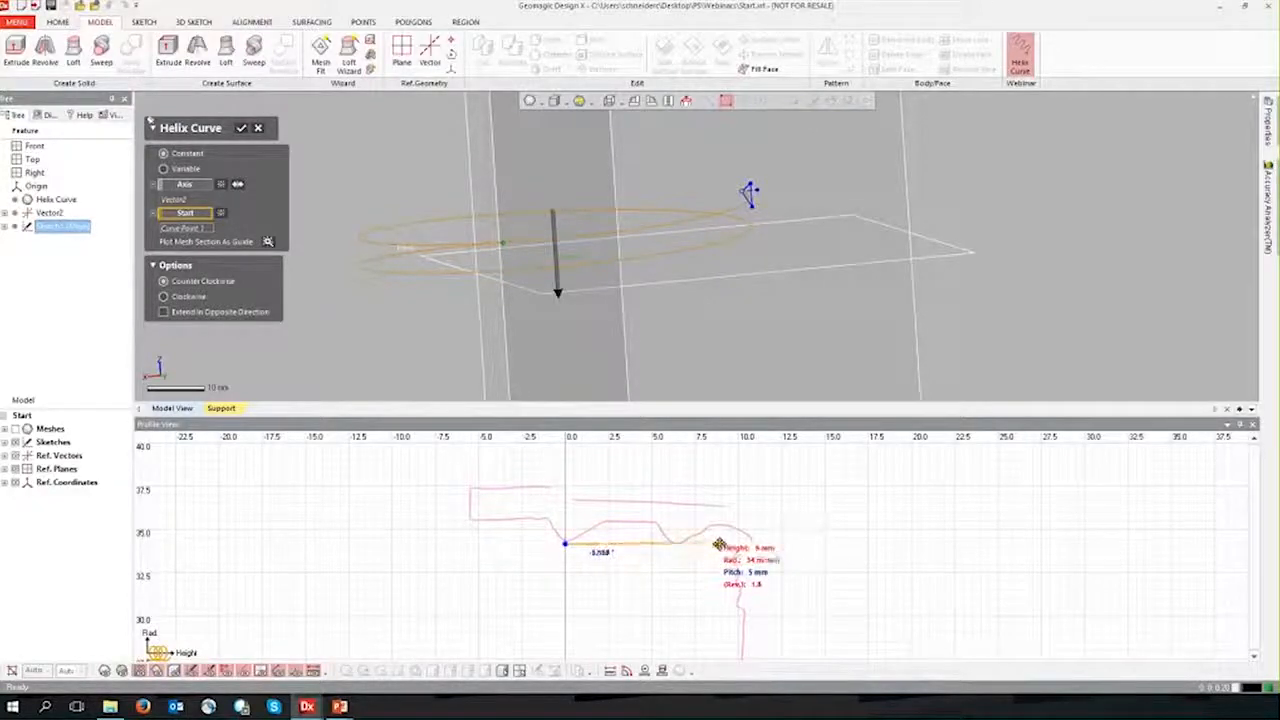
Step: Compare the helix preview with the cap's internal thread from several angles, both with and without the mesh
{"action": "left_click", "coordinate": [104, 671]}
{"action": "right_click_drag", "start_coordinate": [345, 255], "coordinate": [805, 212]}
{"action": "scroll", "coordinate": [805, 212], "scroll_direction": "up", "scroll_amount": 6}
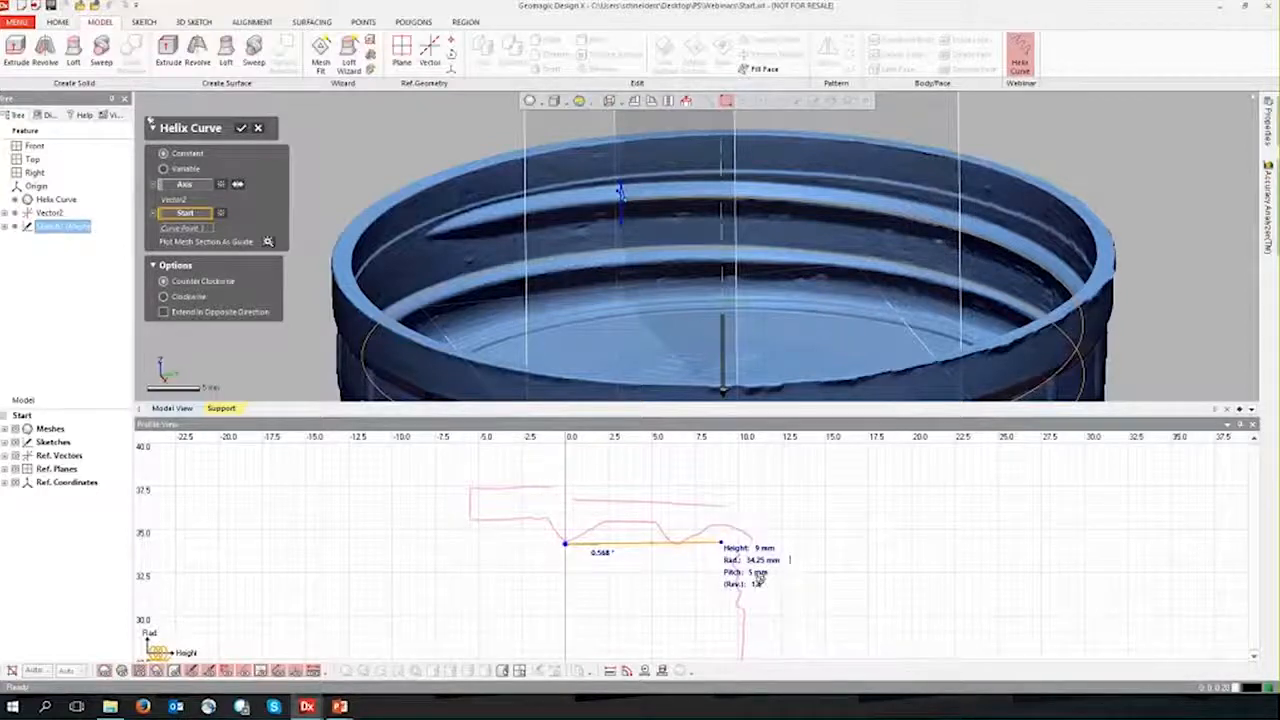
{"action": "mouse_move", "coordinate": [735, 318]}
{"action": "right_mouse_down"}
{"action": "mouse_move", "coordinate": [690, 281]}
{"action": "mouse_move", "coordinate": [1064, 244]}
{"action": "mouse_move", "coordinate": [930, 304]}
{"action": "mouse_move", "coordinate": [554, 243]}
{"action": "mouse_move", "coordinate": [1206, 297]}
{"action": "mouse_move", "coordinate": [909, 263]}
{"action": "mouse_move", "coordinate": [502, 311]}
{"action": "right_mouse_up"}
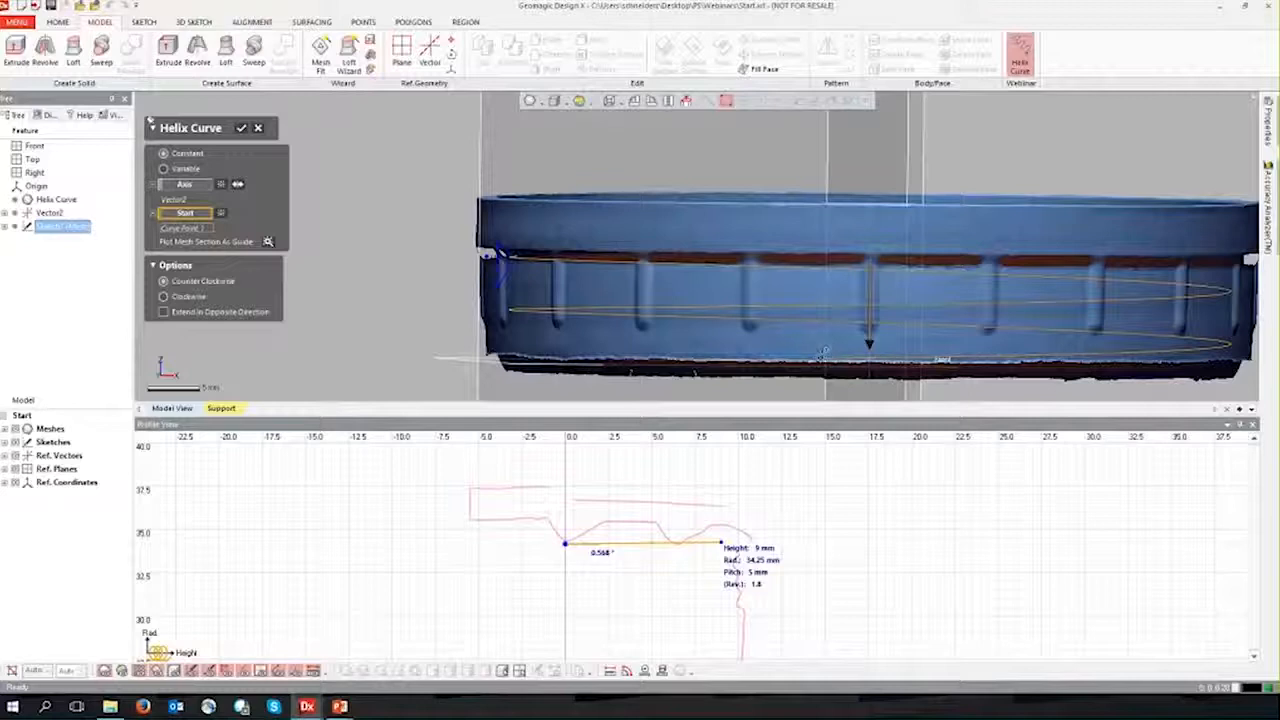
{"action": "left_click", "coordinate": [104, 672]}
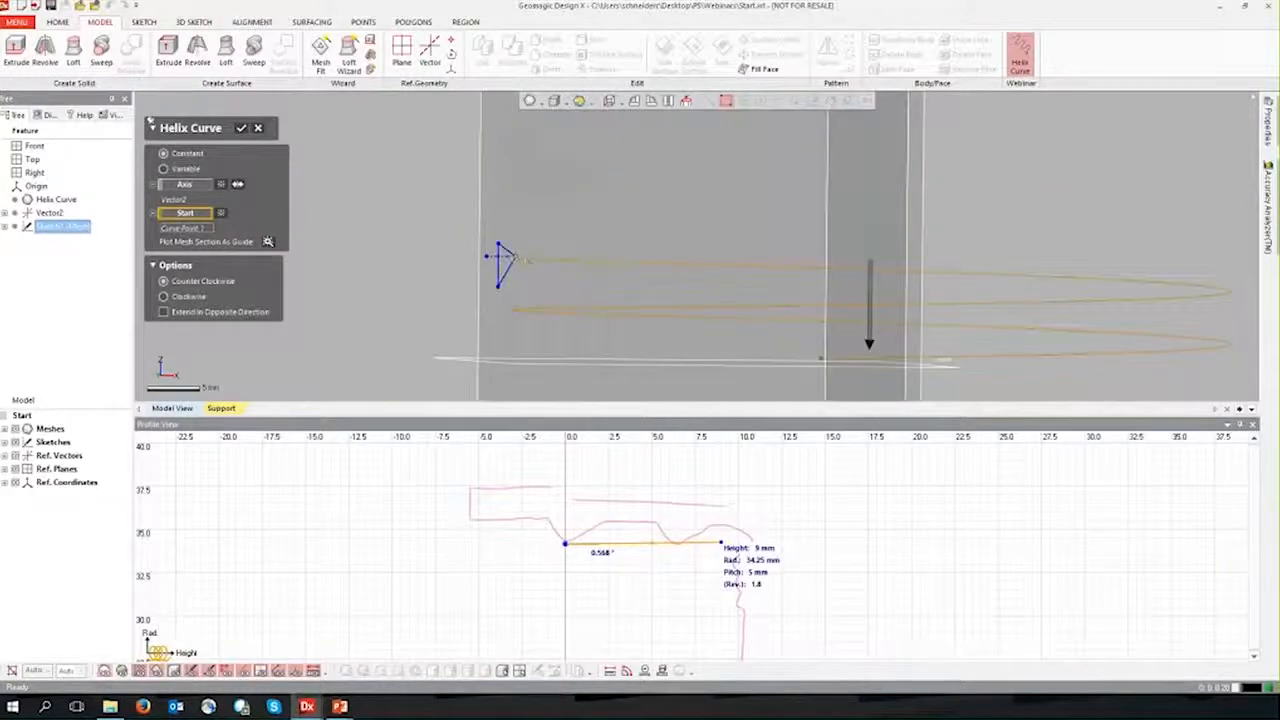
{"action": "right_click_drag", "start_coordinate": [408, 280], "coordinate": [411, 300]}
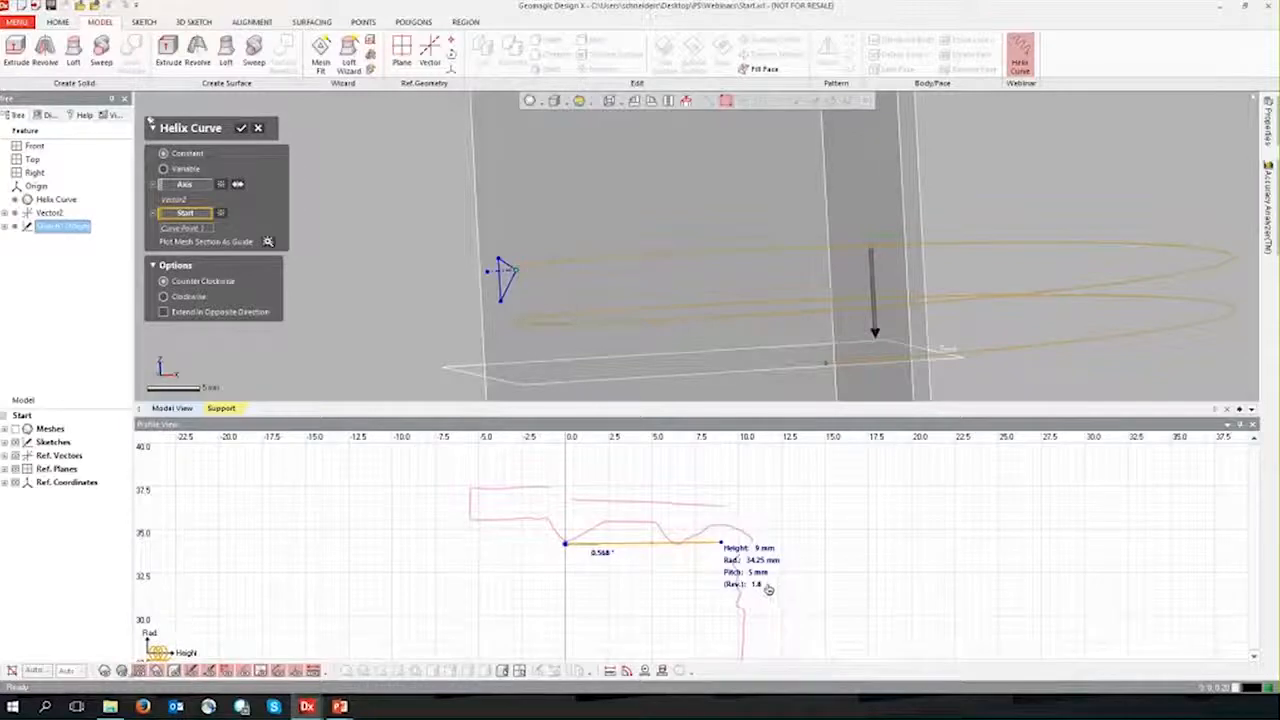
{"action": "left_click", "coordinate": [104, 670]}
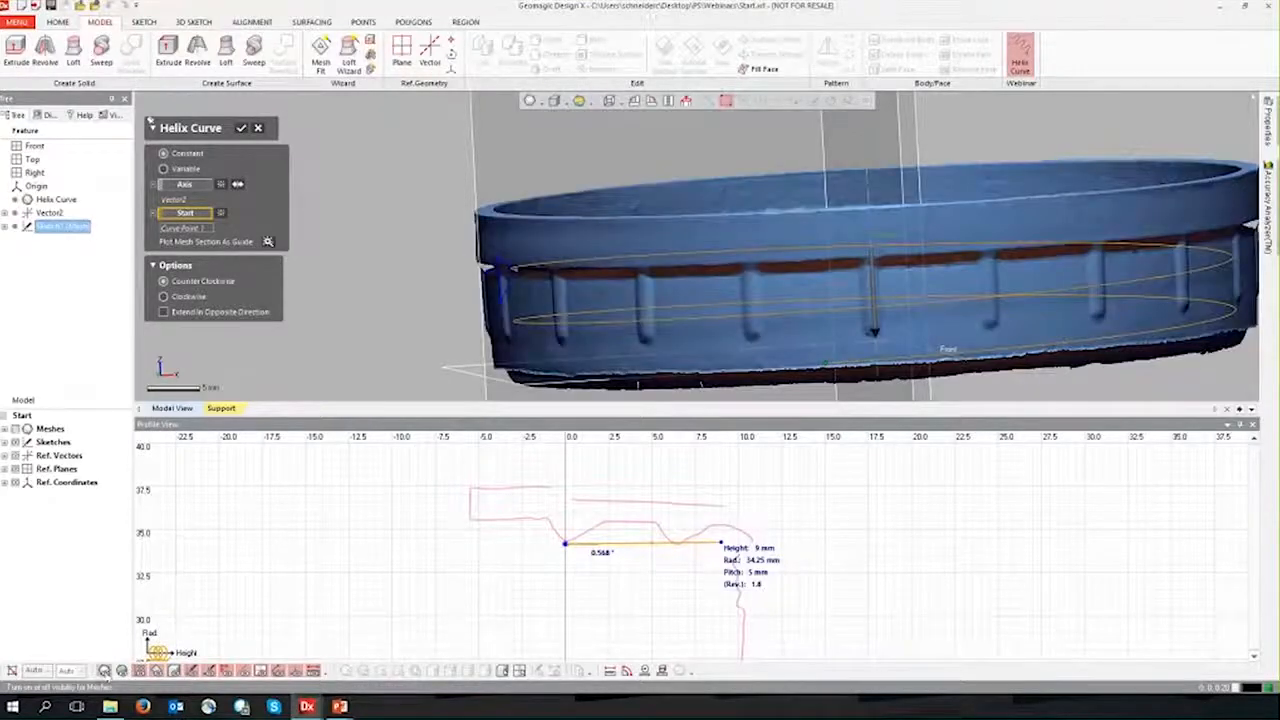
{"action": "scroll", "coordinate": [870, 267], "scroll_direction": "down", "scroll_amount": 3}
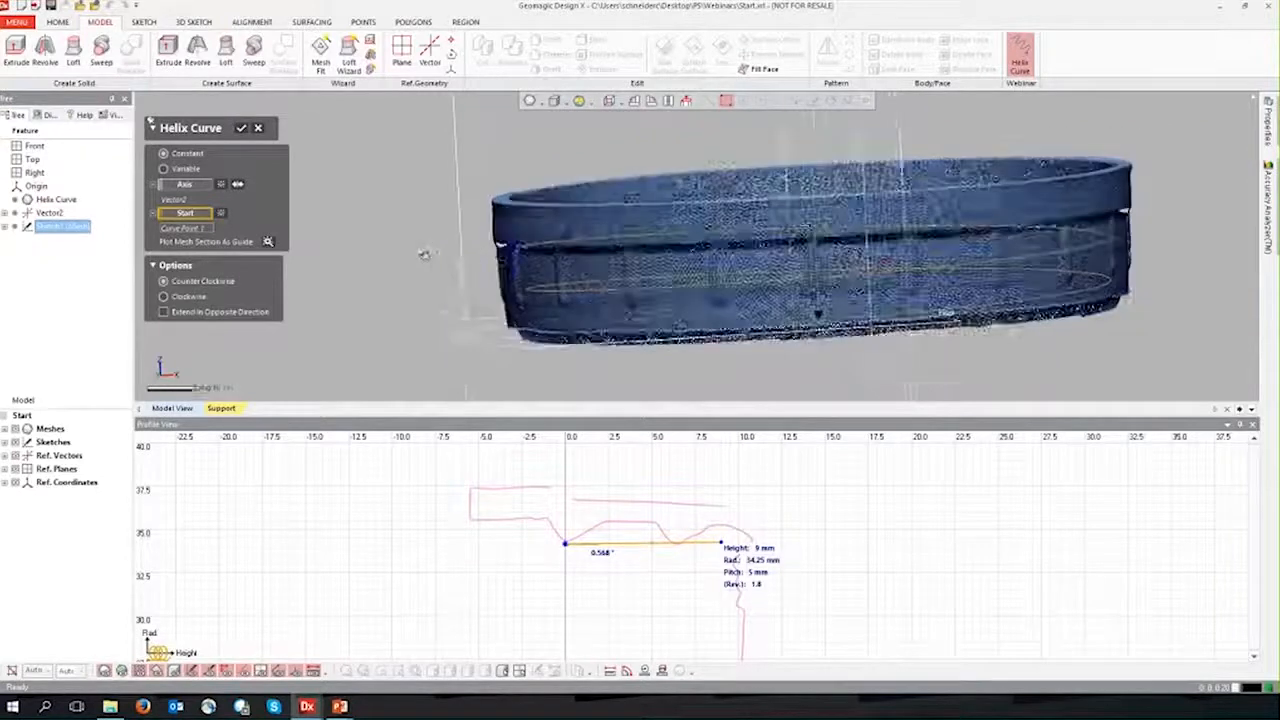
{"action": "right_click_drag", "start_coordinate": [600, 182], "coordinate": [632, 270]}
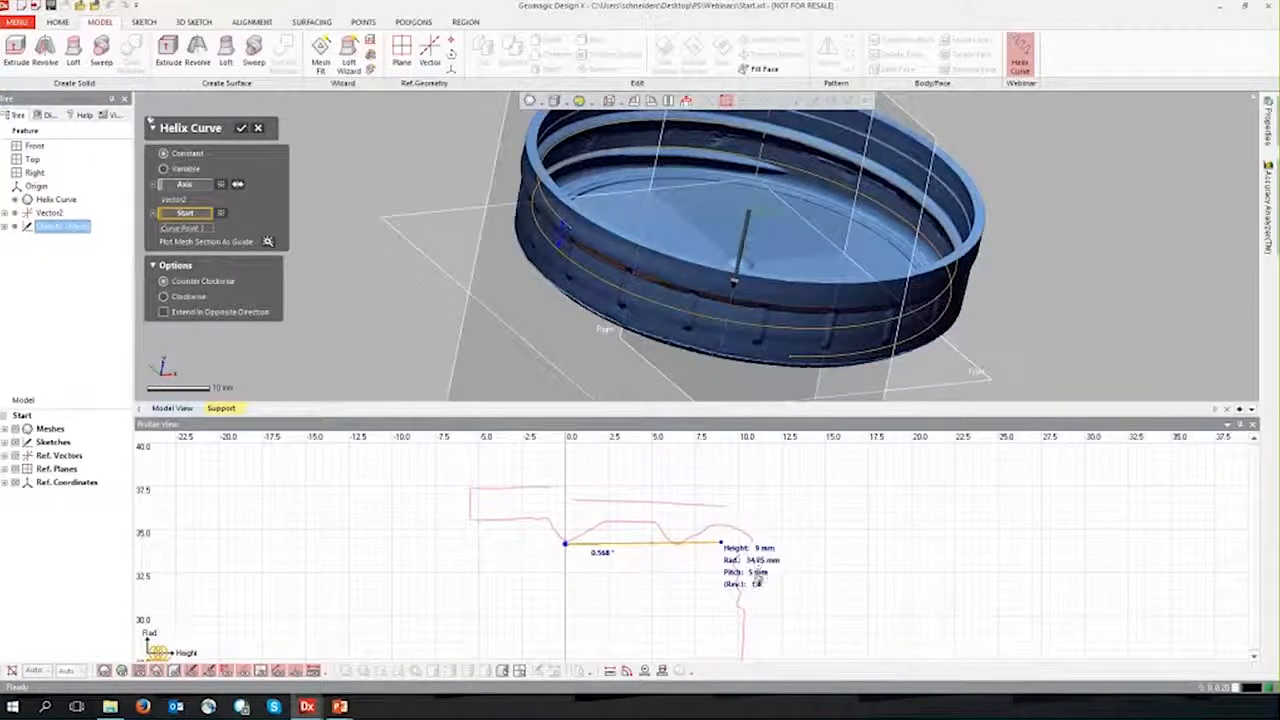
Step: Set the helix height to 9.5 mm
{"action": "double_click", "coordinate": [759, 573]}
{"action": "left_click", "coordinate": [728, 589]}
{"action": "right_click_drag", "start_coordinate": [734, 283], "coordinate": [804, 207]}
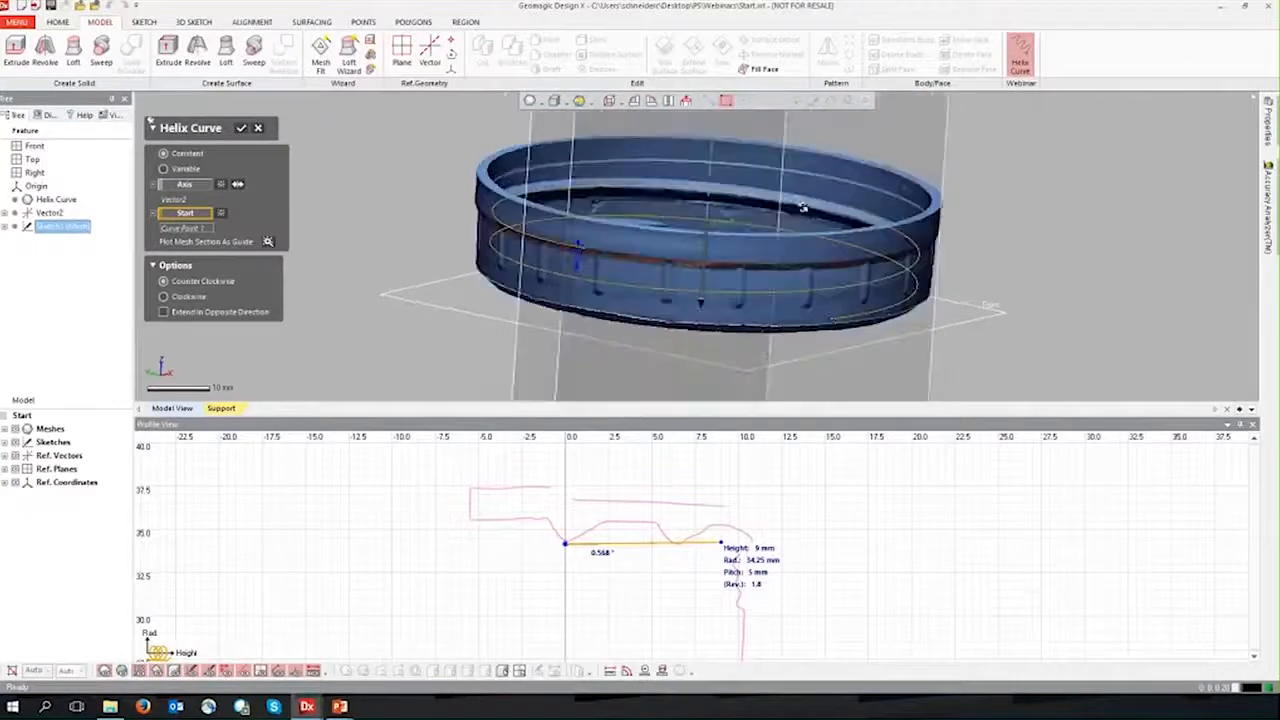
{"action": "scroll", "coordinate": [806, 210], "scroll_direction": "up", "scroll_amount": 3}
{"action": "scroll", "coordinate": [806, 210], "scroll_direction": "up", "scroll_amount": 3}
{"action": "scroll", "coordinate": [501, 296], "scroll_direction": "down", "scroll_amount": 5}
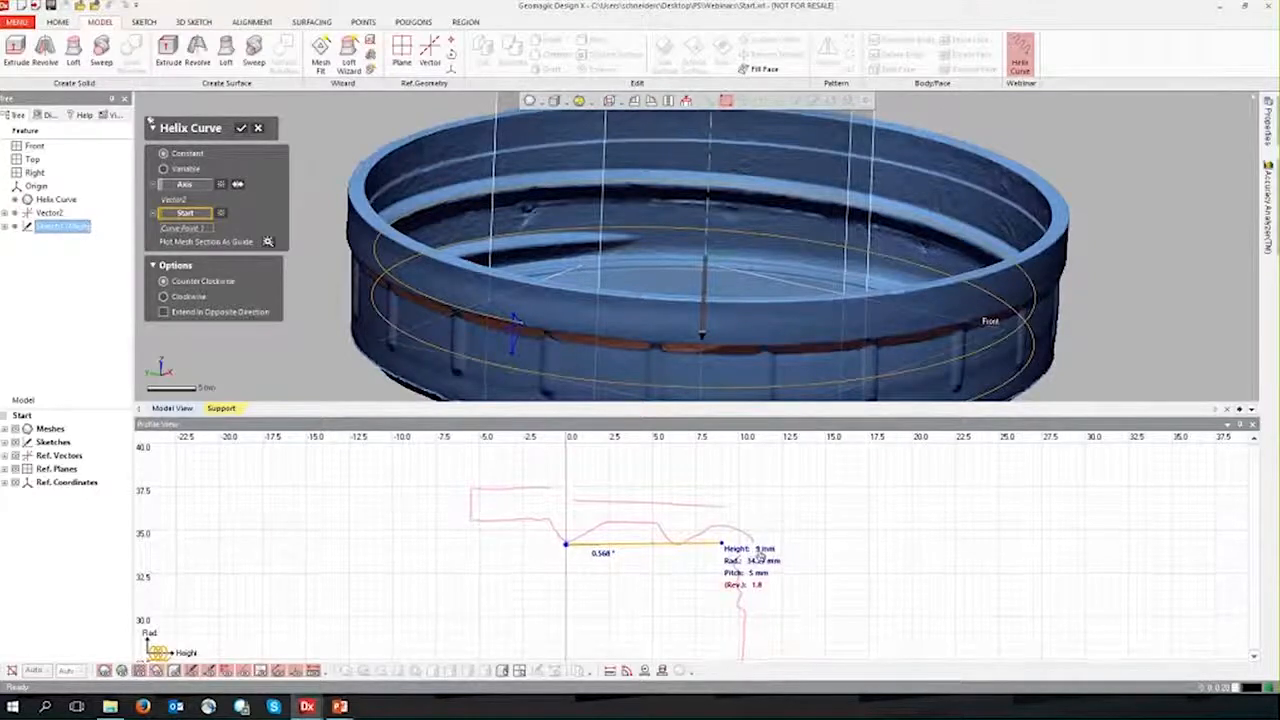
{"action": "double_click", "coordinate": [759, 551]}
{"action": "left_click_drag", "start_coordinate": [775, 555], "coordinate": [817, 550]}
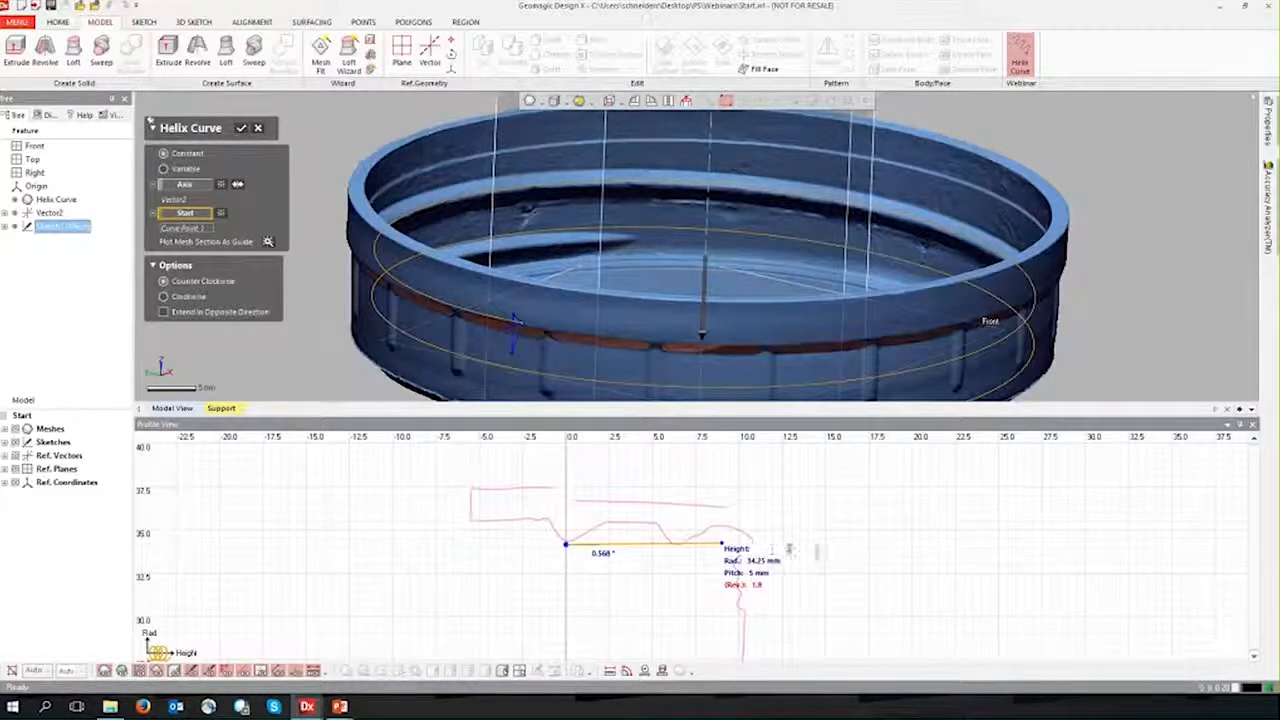
{"action": "type", "text": "9.5"}
{"action": "key", "text": "Return"}
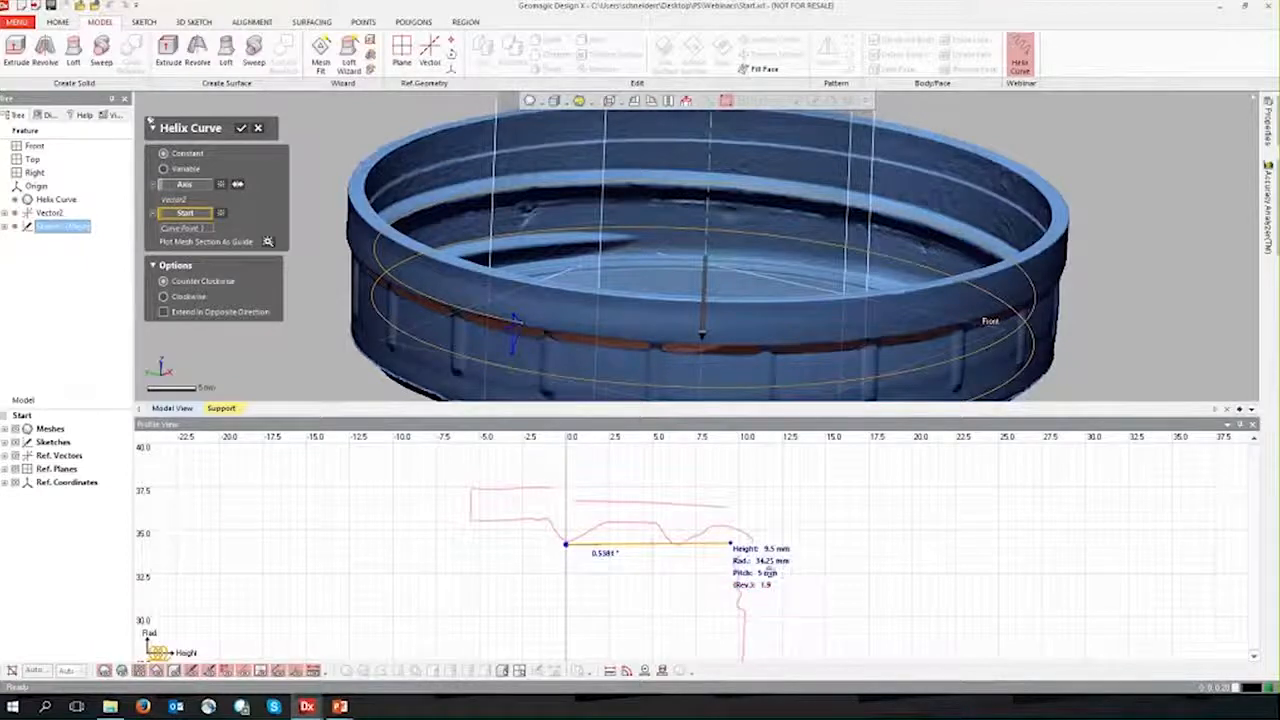
Step: Set the helix pitch to 6.5 mm
{"action": "right_click_drag", "start_coordinate": [616, 349], "coordinate": [650, 330]}
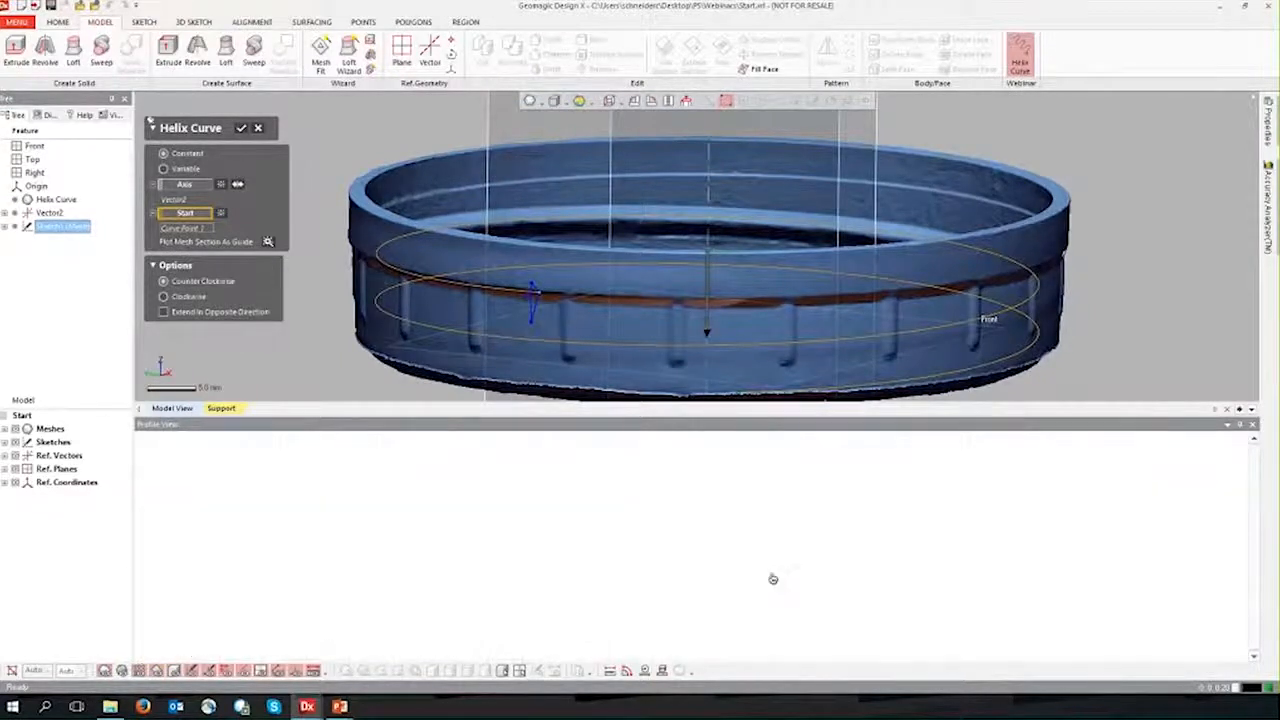
{"action": "left_click_drag", "start_coordinate": [780, 574], "coordinate": [817, 577]}
{"action": "type", "text": "6.5"}
{"action": "key", "text": "Return"}
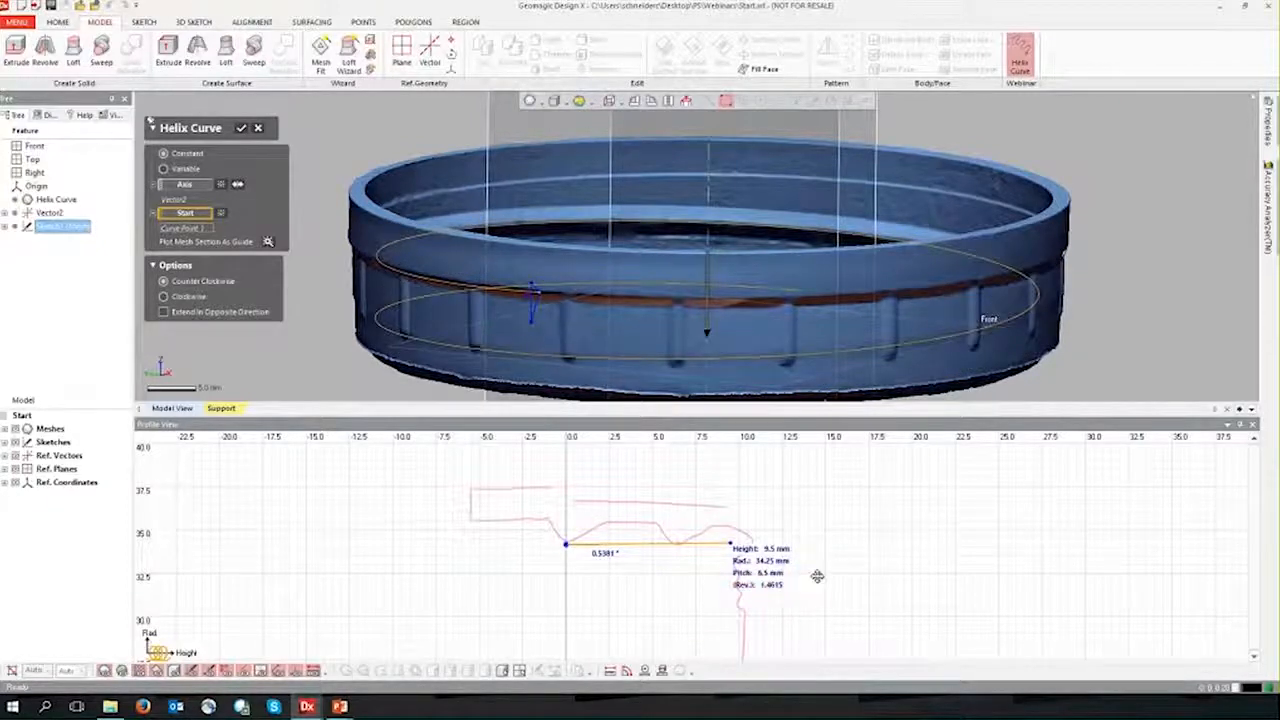
{"action": "double_click", "coordinate": [790, 574]}
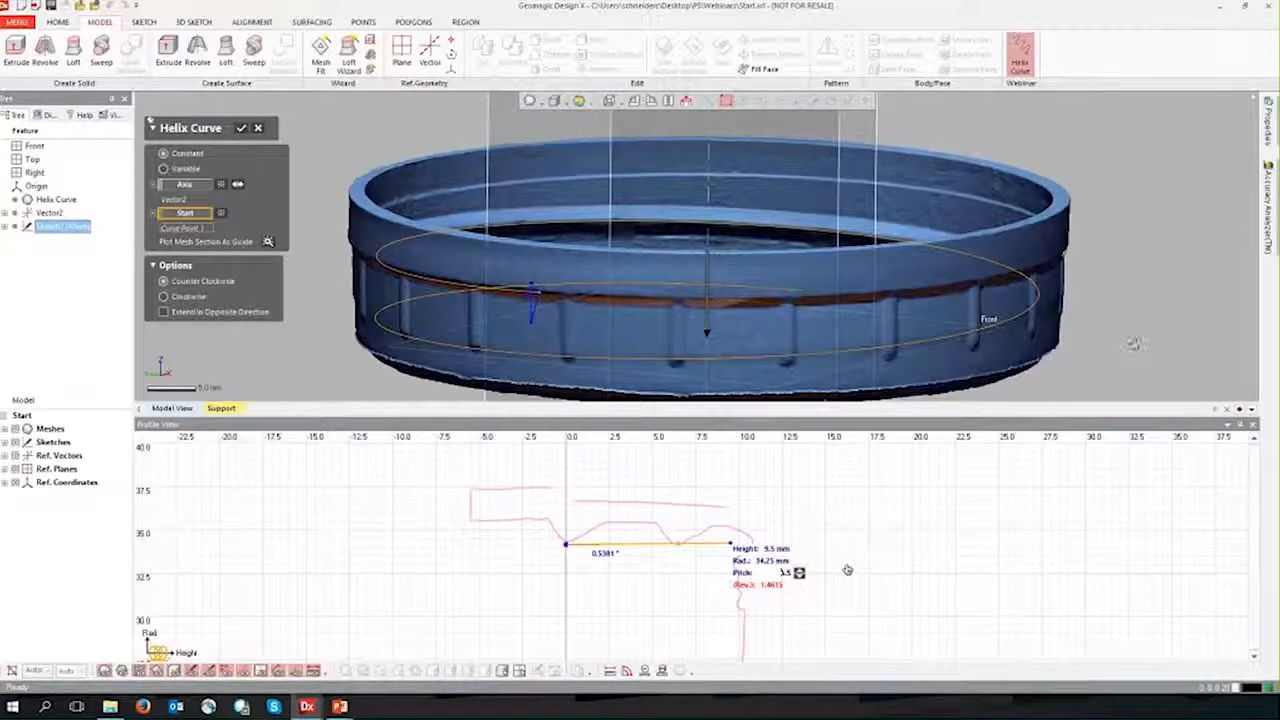
{"action": "left_click", "coordinate": [1134, 344]}
Step: Check the helix closely against the thread ridges around the cap's inner wall and create the helix curve
{"action": "right_click_drag", "start_coordinate": [556, 250], "coordinate": [526, 282]}
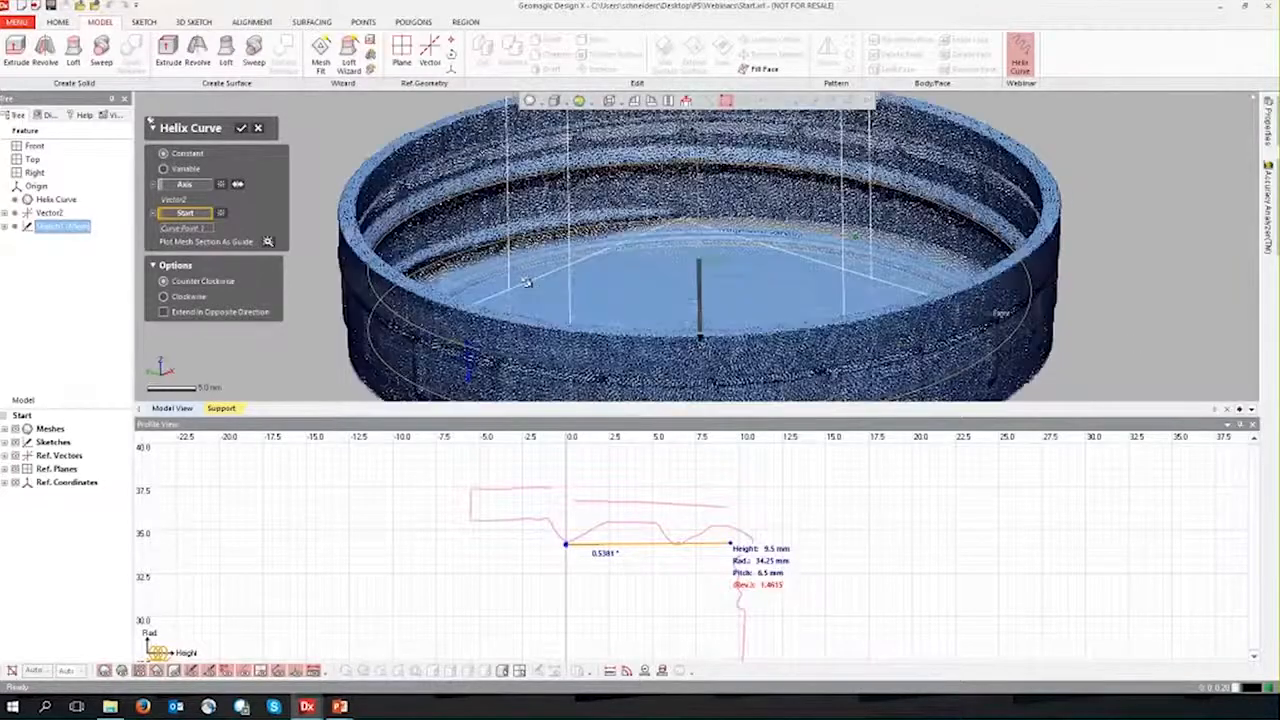
{"action": "scroll", "coordinate": [526, 282], "scroll_direction": "up", "scroll_amount": 5}
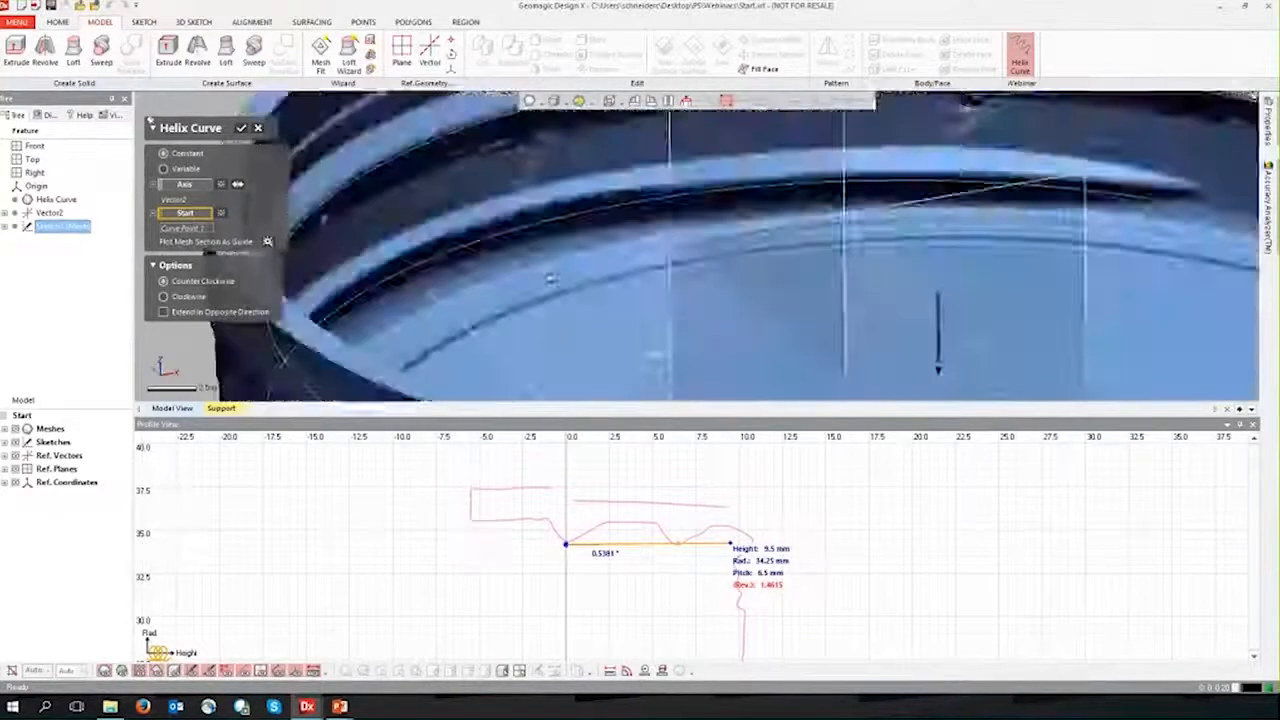
{"action": "right_click_drag", "start_coordinate": [550, 279], "coordinate": [352, 275]}
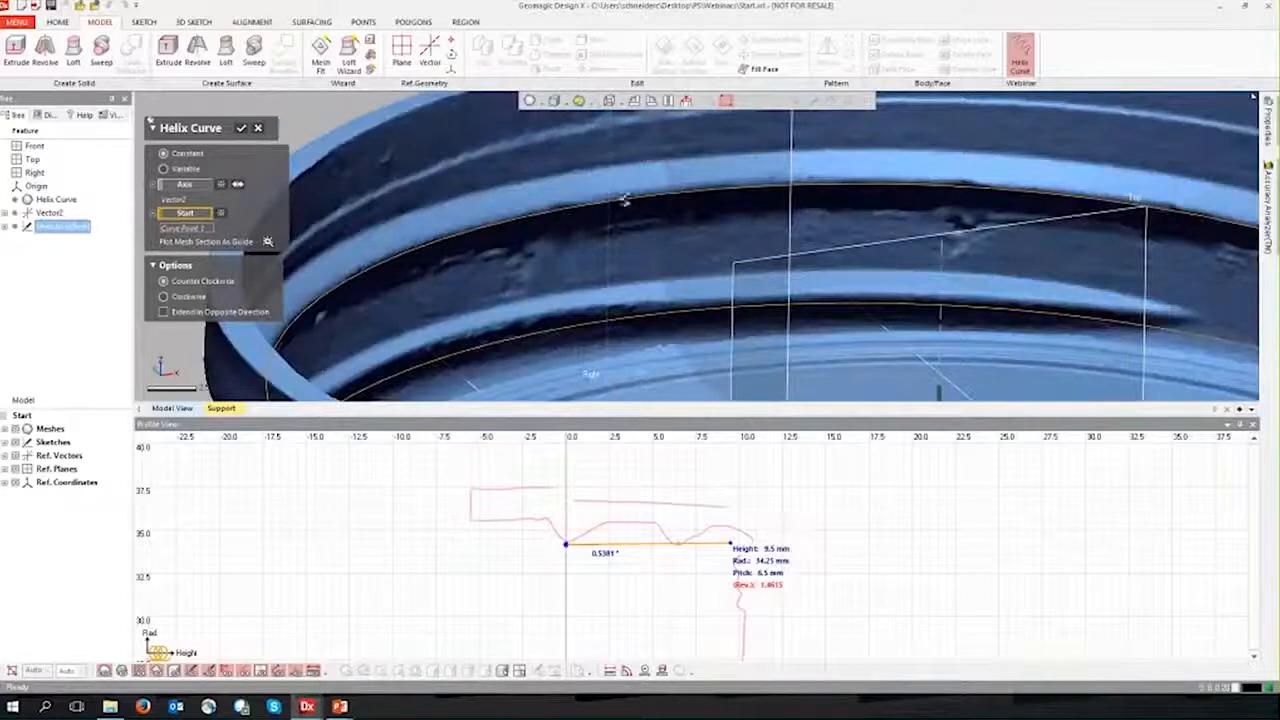
{"action": "right_click_drag", "start_coordinate": [845, 184], "coordinate": [810, 237]}
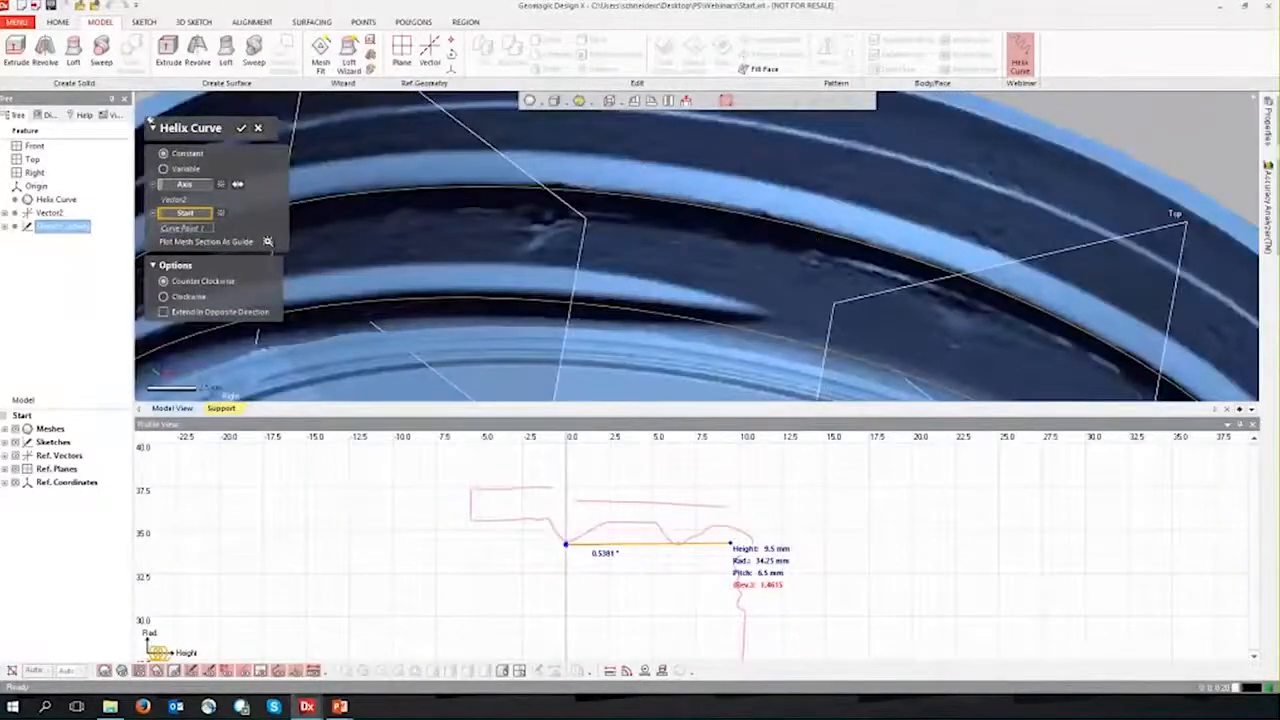
{"action": "scroll", "coordinate": [808, 245], "scroll_direction": "down", "scroll_amount": 5}
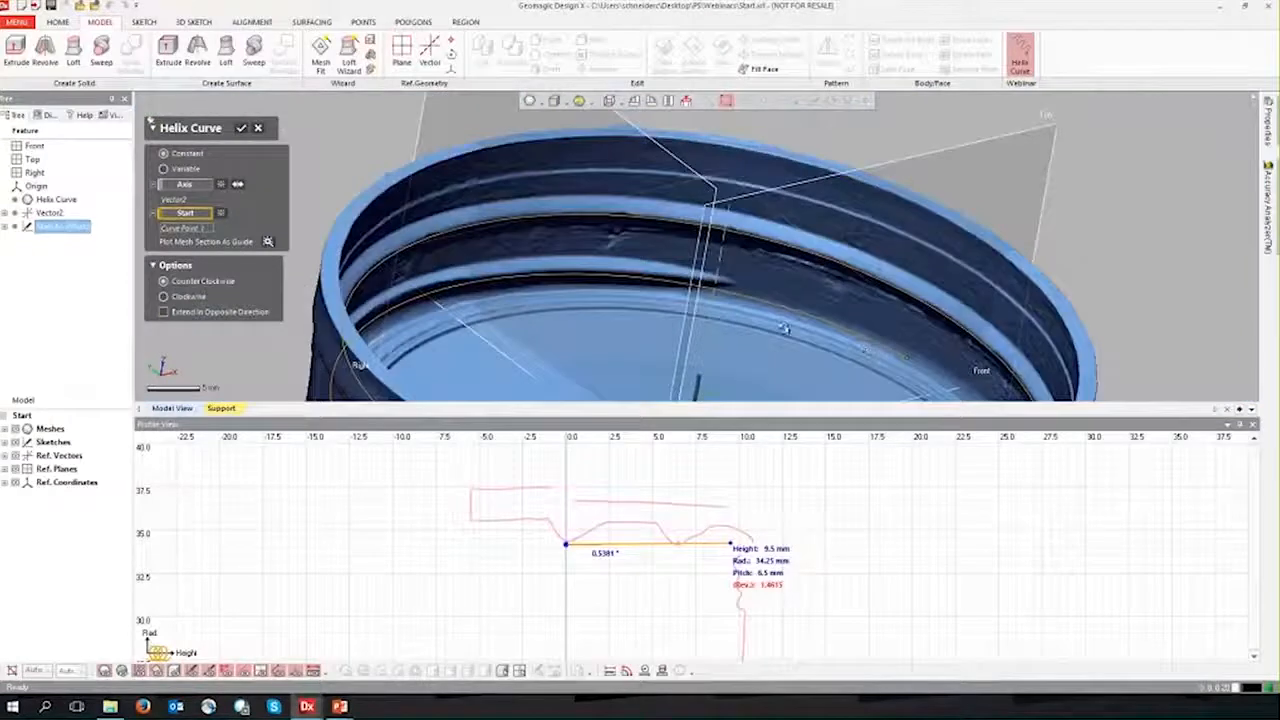
{"action": "right_click_drag", "start_coordinate": [785, 328], "coordinate": [864, 276]}
{"action": "right_click_drag", "start_coordinate": [777, 256], "coordinate": [800, 277]}
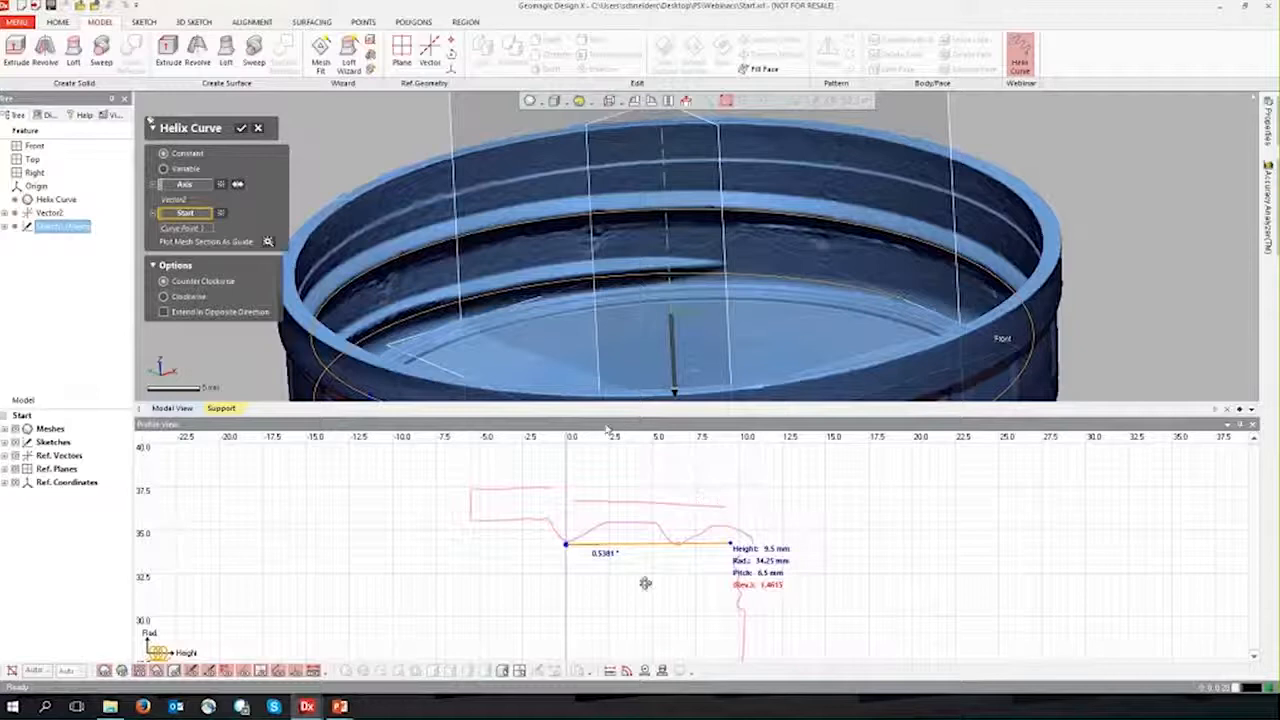
{"action": "left_click", "coordinate": [241, 127]}
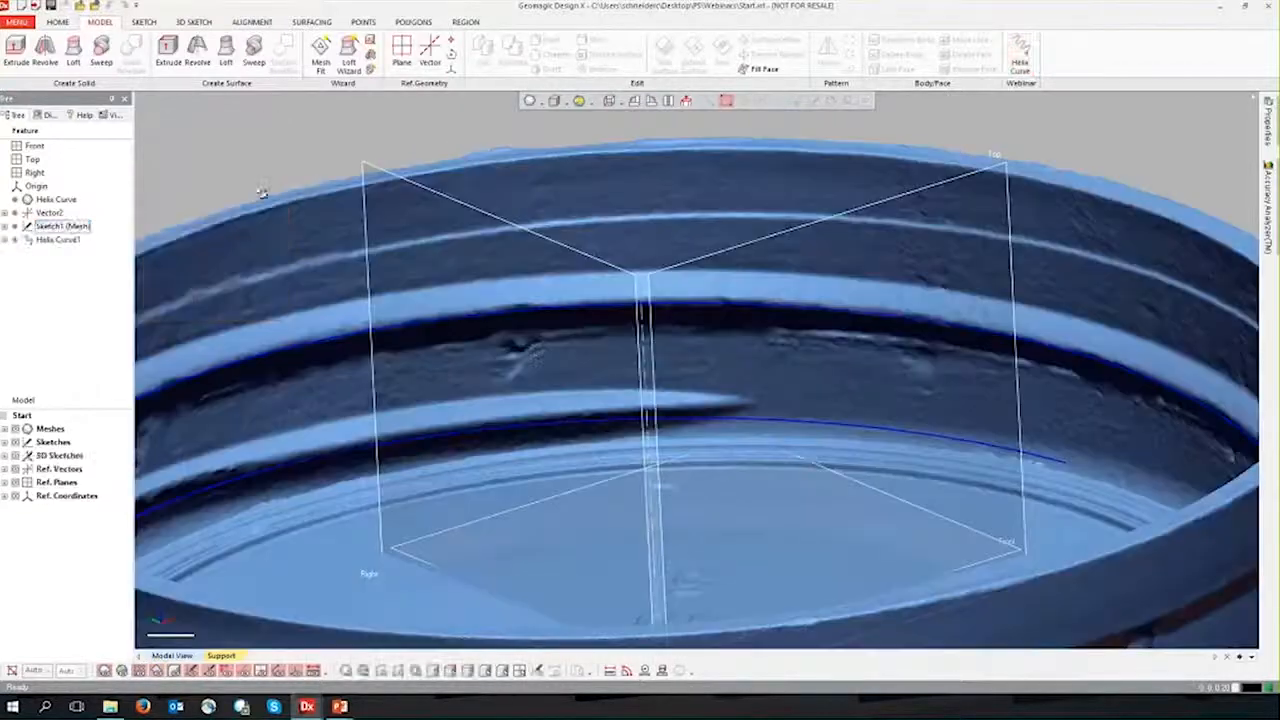
Step: Inspect the finished helix curve and the triangular profile with the mesh hidden, and show the mesh again
{"action": "scroll", "coordinate": [532, 348], "scroll_direction": "down", "scroll_amount": 5}
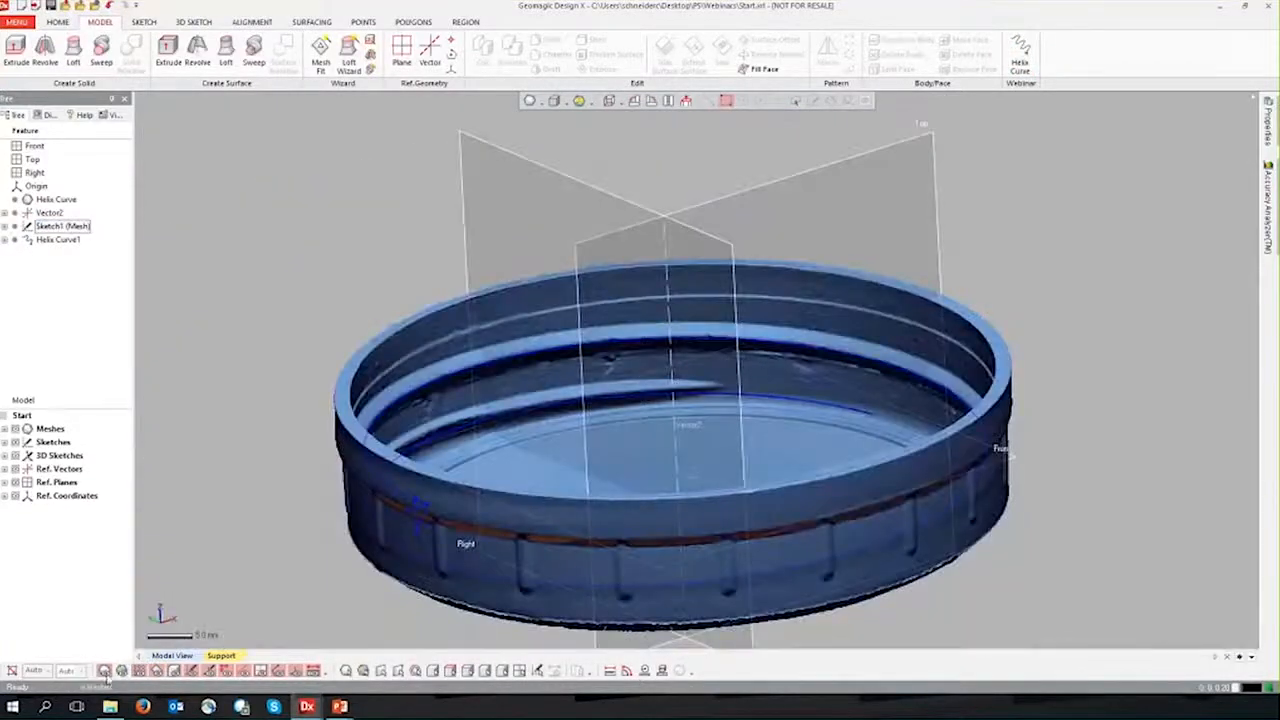
{"action": "left_click", "coordinate": [104, 672]}
{"action": "right_click_drag", "start_coordinate": [335, 529], "coordinate": [346, 455]}
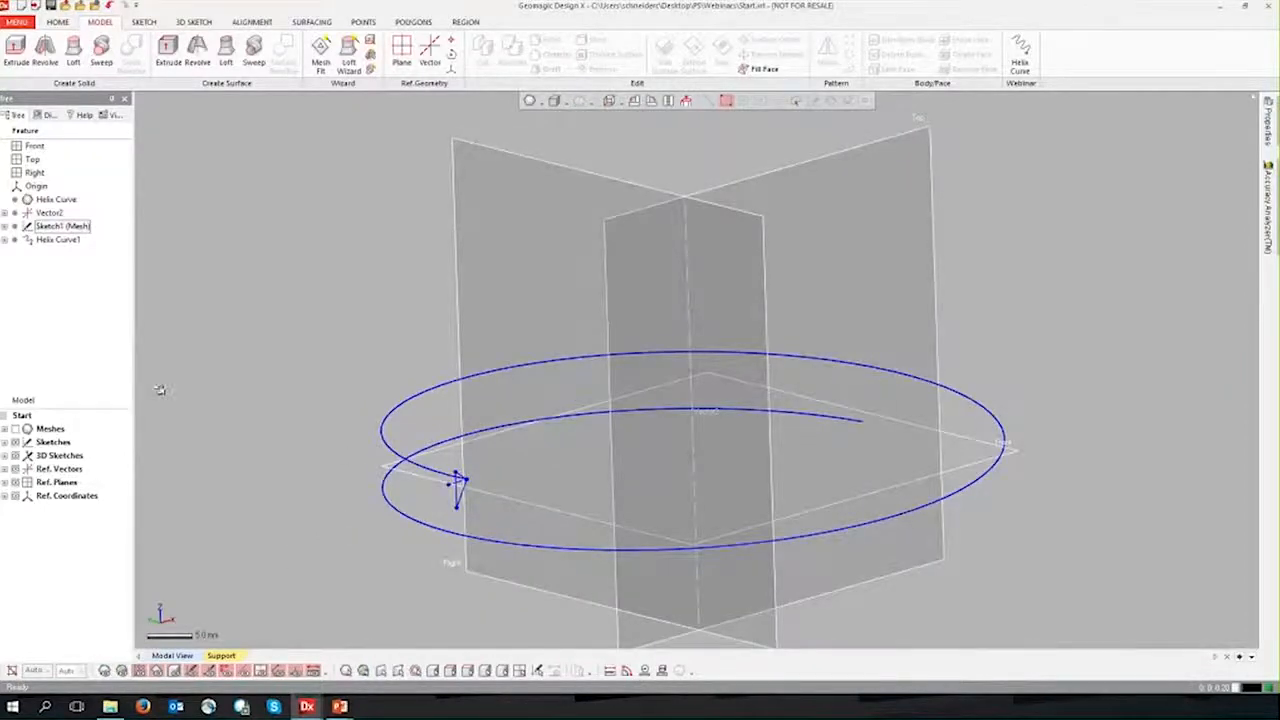
{"action": "left_click", "coordinate": [57, 240]}
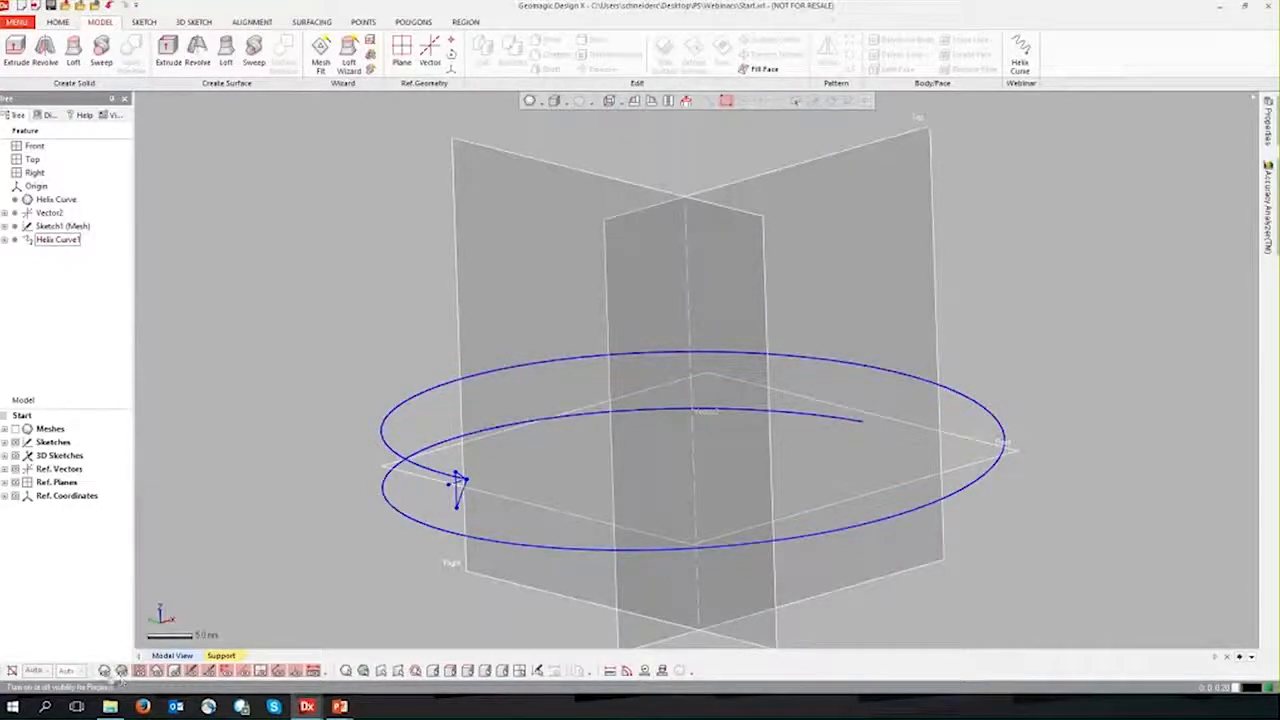
{"action": "left_click", "coordinate": [104, 670]}
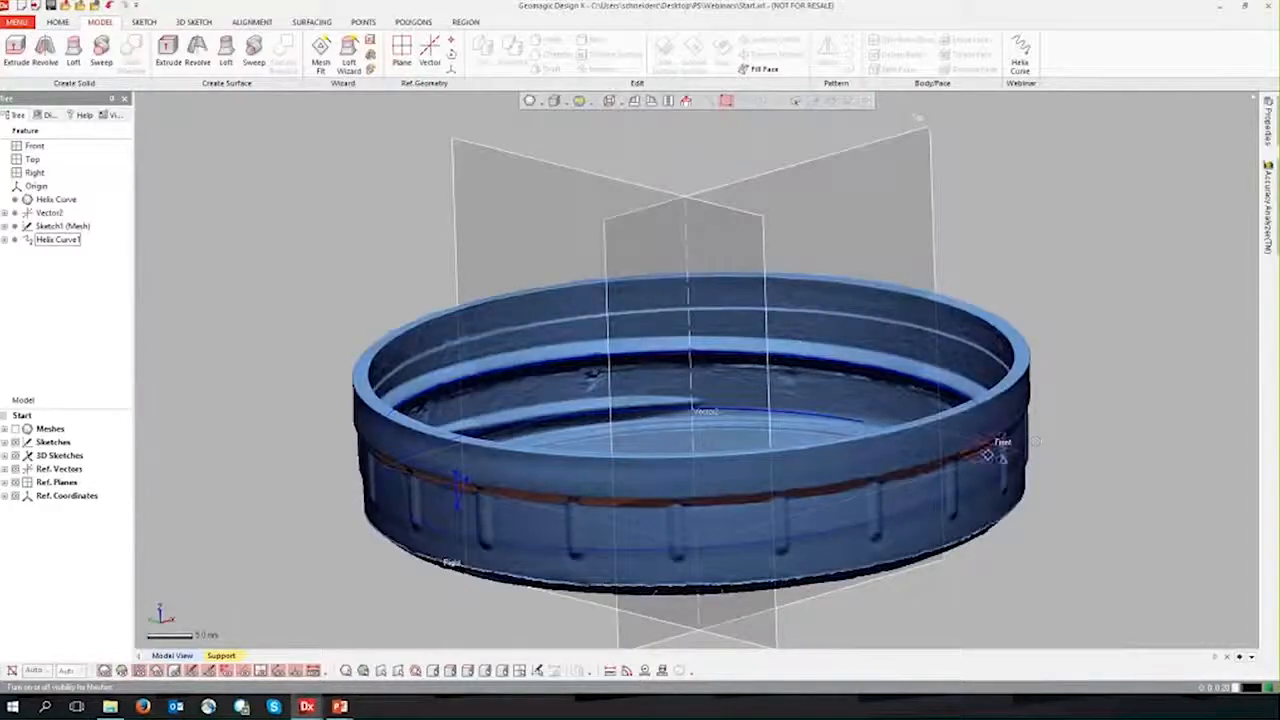
{"action": "right_click_drag", "start_coordinate": [450, 366], "coordinate": [360, 384]}
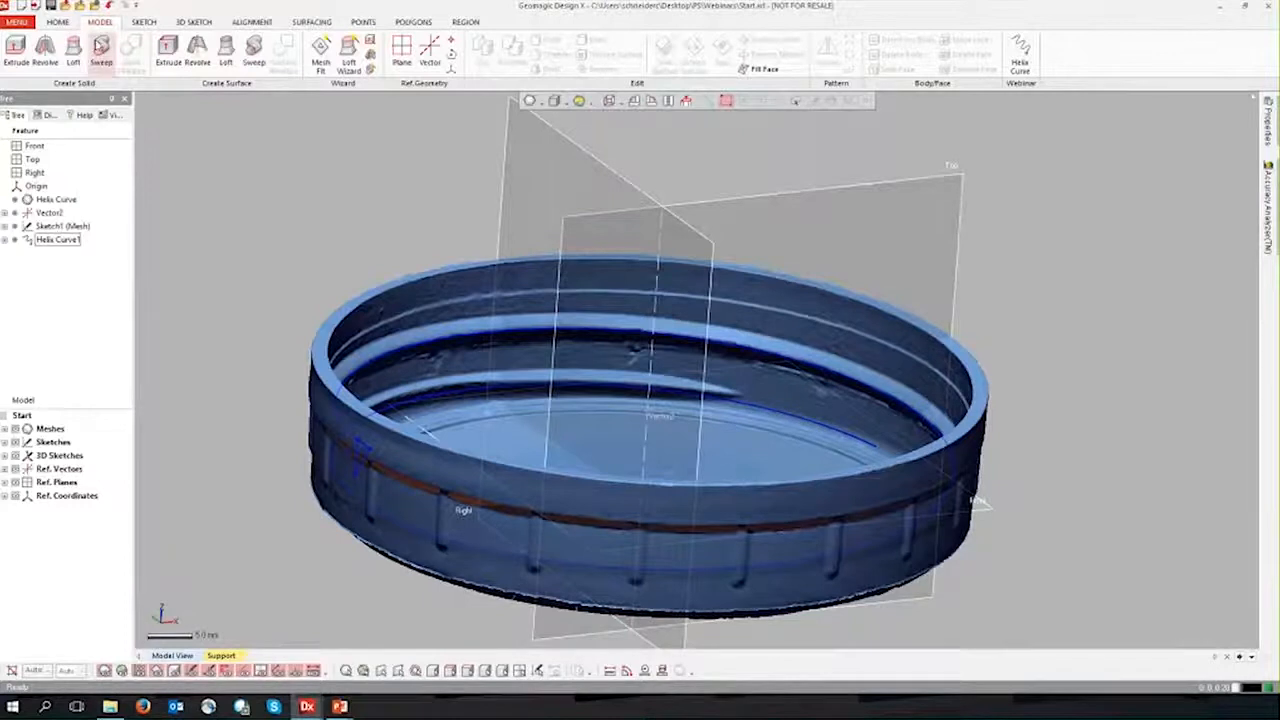
{"action": "left_click", "coordinate": [101, 47]}
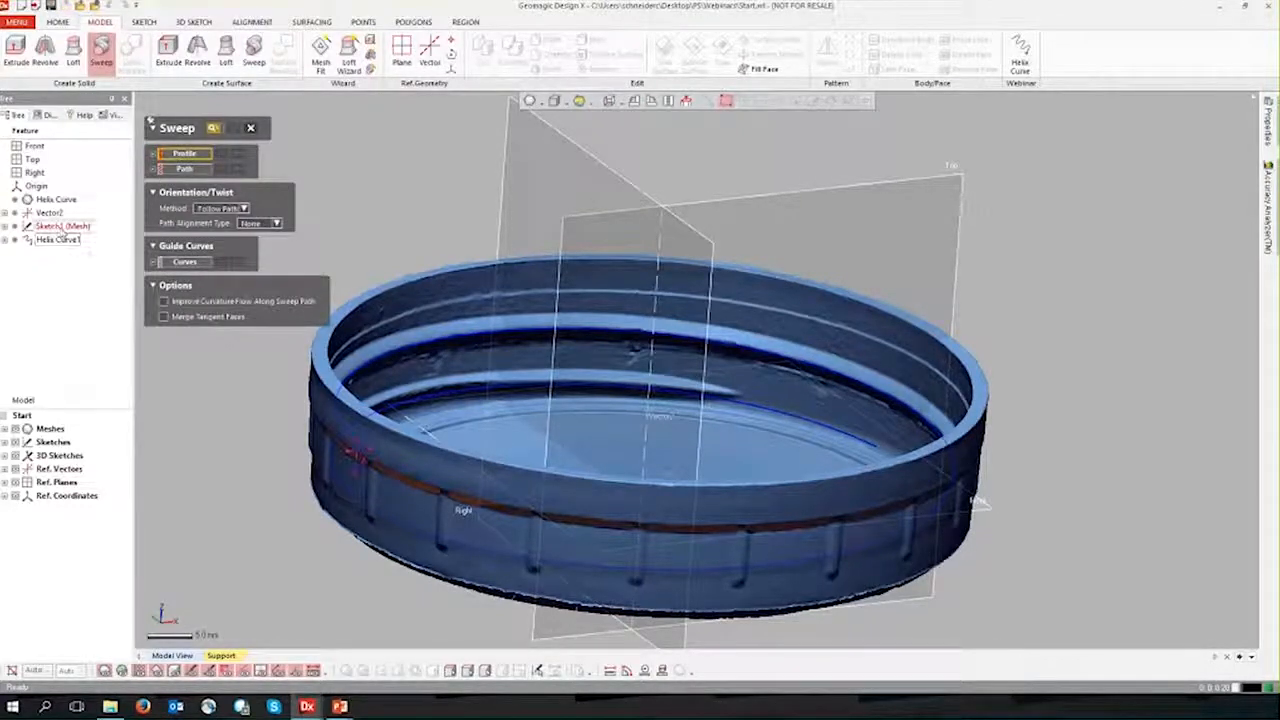
{"action": "left_click", "coordinate": [62, 228]}
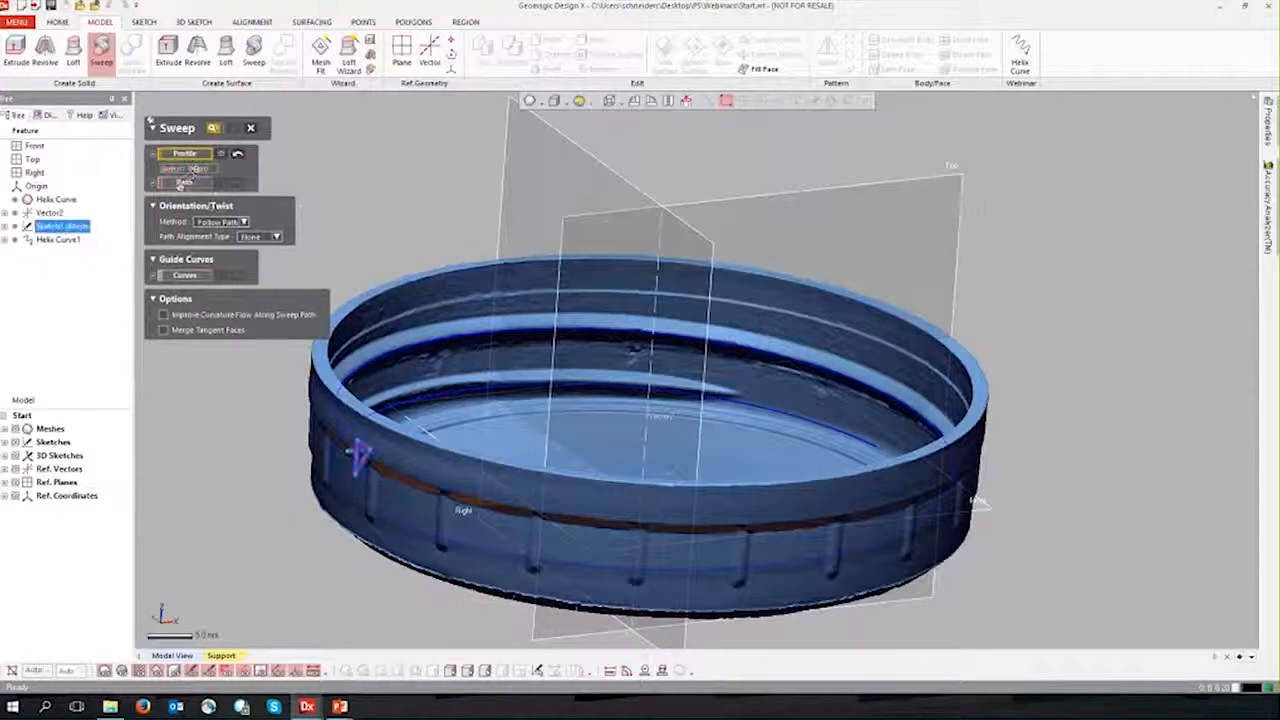
{"action": "left_click", "coordinate": [50, 240]}
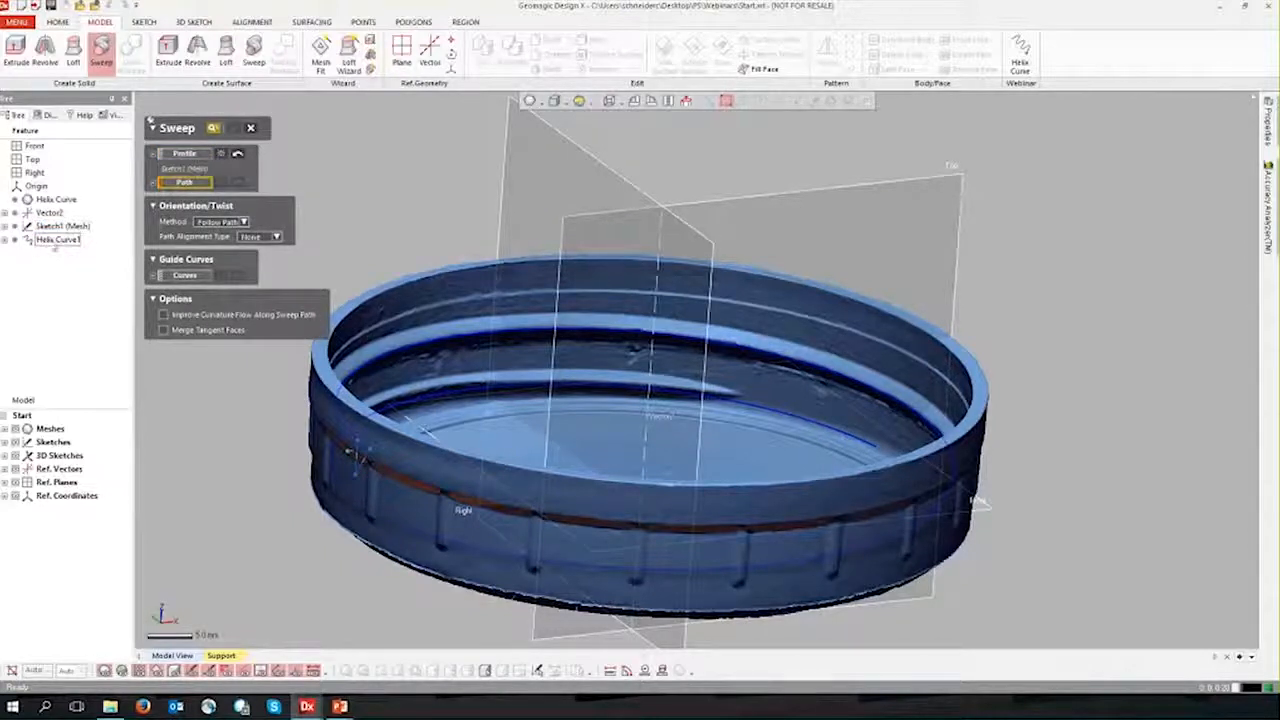
{"action": "left_click", "coordinate": [252, 130]}
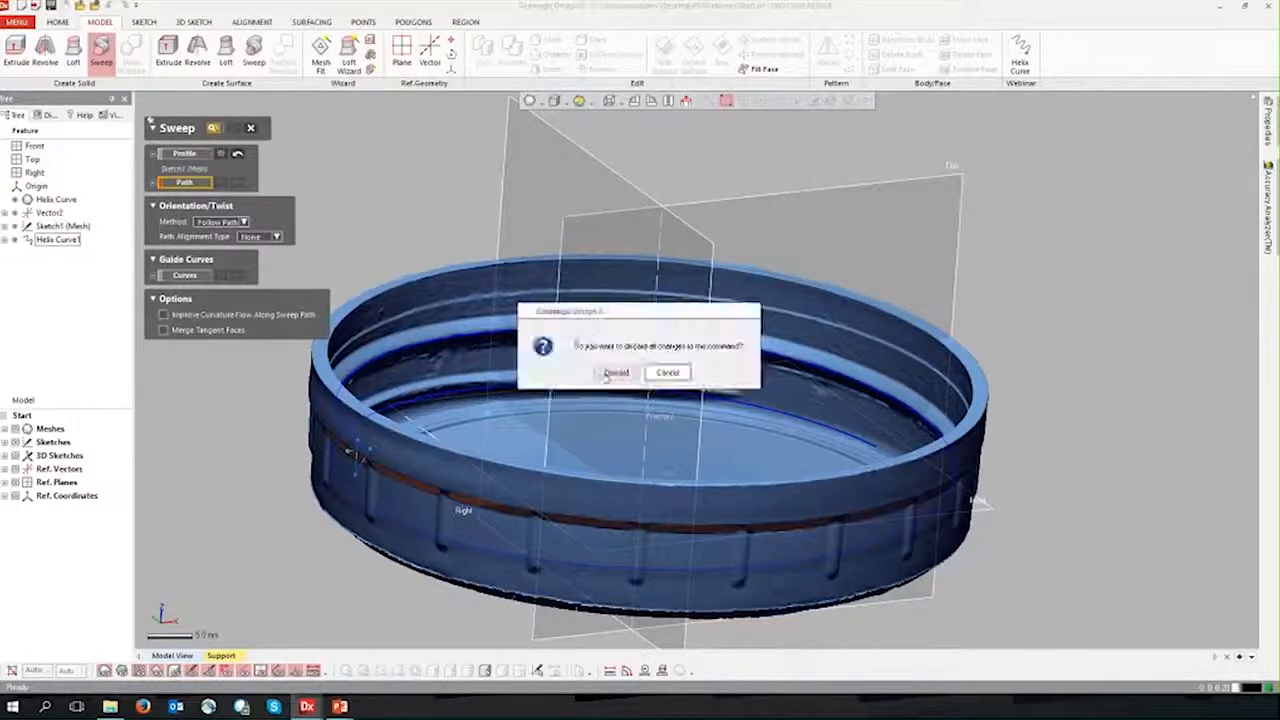
{"action": "left_click", "coordinate": [614, 369]}
Step: Create a solid sweep of the triangular Sketch1 (Mesh) profile along the helix curve with the Follow Path method
{"action": "left_click", "coordinate": [101, 52]}
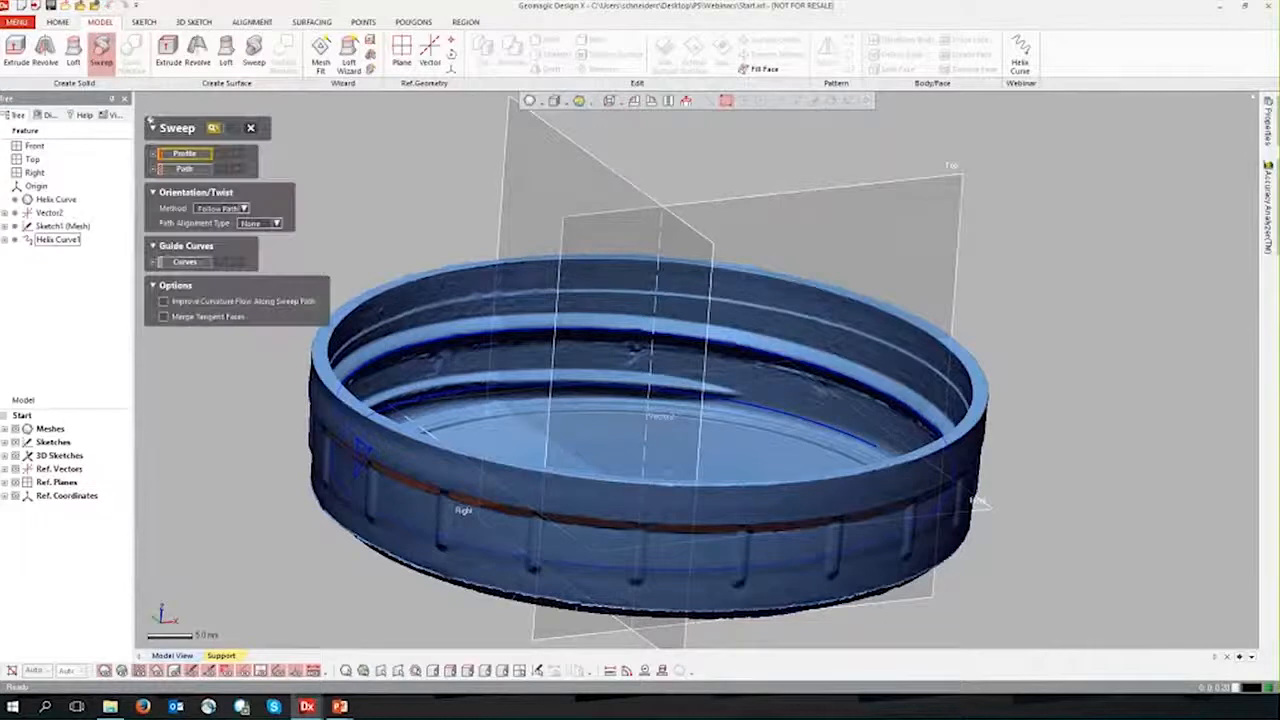
{"action": "left_click", "coordinate": [62, 226]}
{"action": "left_click", "coordinate": [182, 181]}
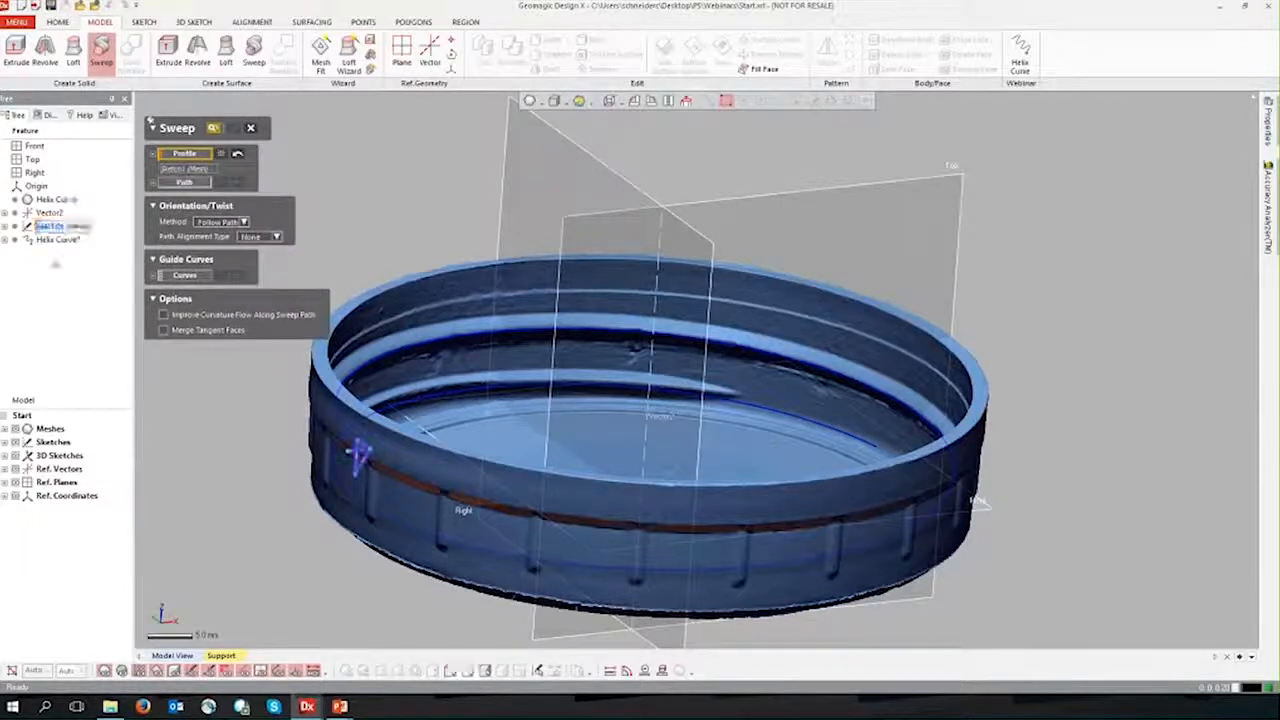
{"action": "left_click", "coordinate": [47, 241]}
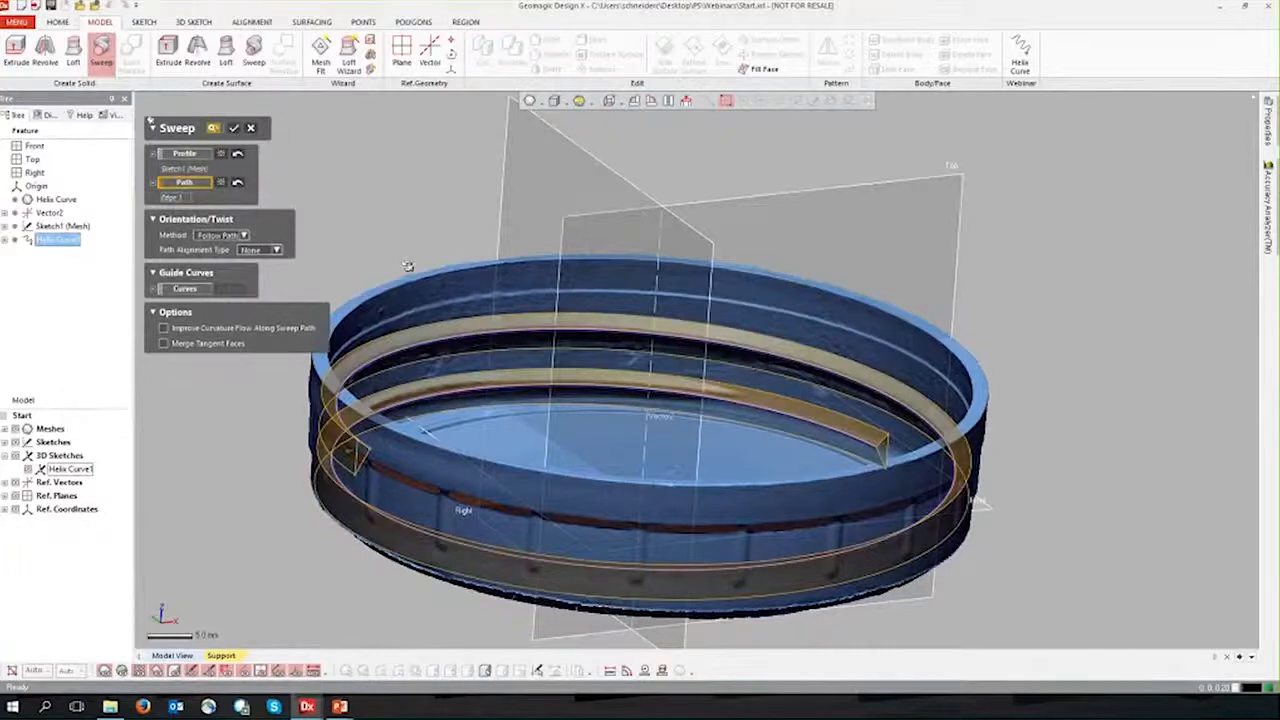
{"action": "left_click", "coordinate": [234, 130]}
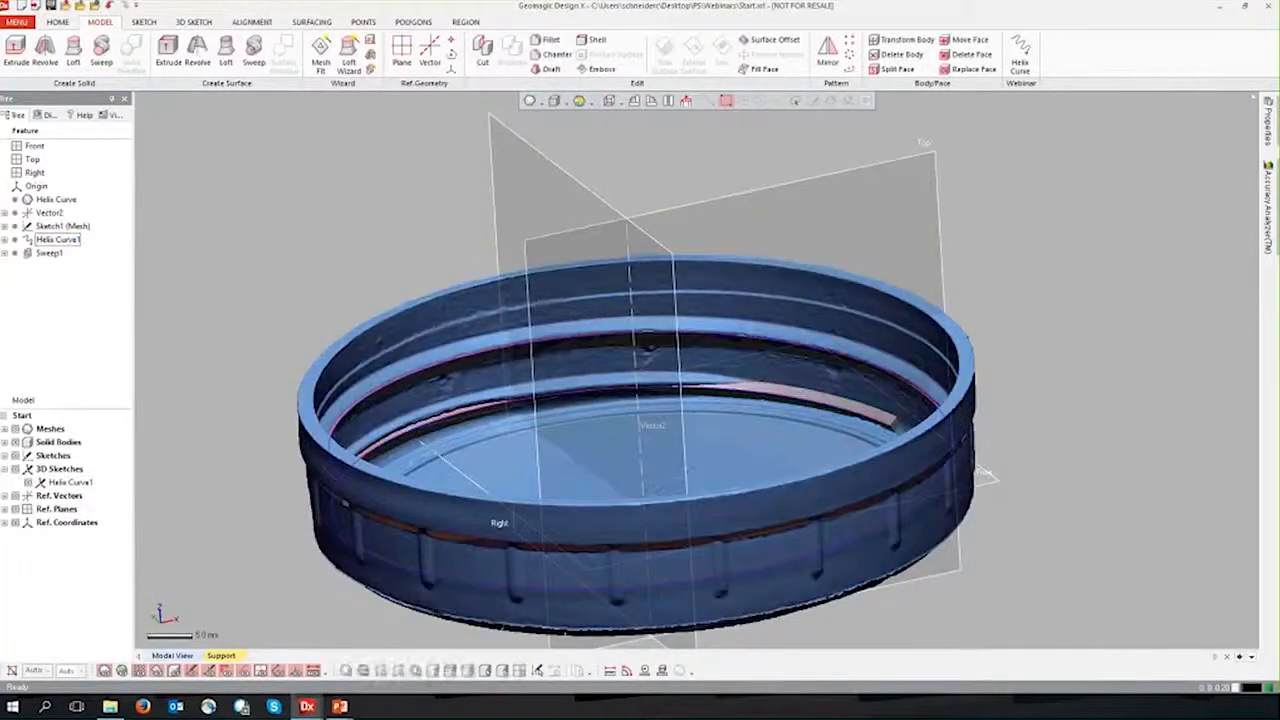
Step: Inspect the swept thread body with the mesh hidden, then show the mesh again and compare the two around the cap
{"action": "left_click", "coordinate": [105, 671]}
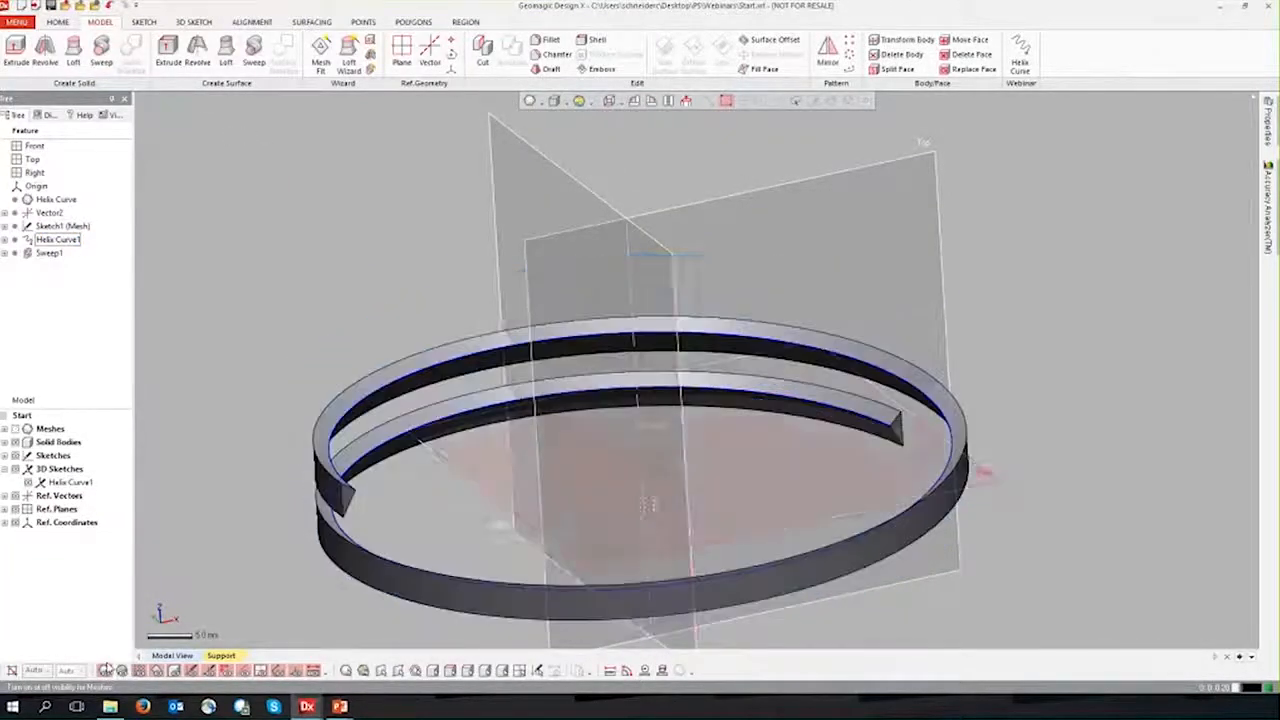
{"action": "right_click_drag", "start_coordinate": [612, 582], "coordinate": [642, 530]}
{"action": "right_click_drag", "start_coordinate": [325, 405], "coordinate": [388, 456]}
{"action": "left_click", "coordinate": [106, 671]}
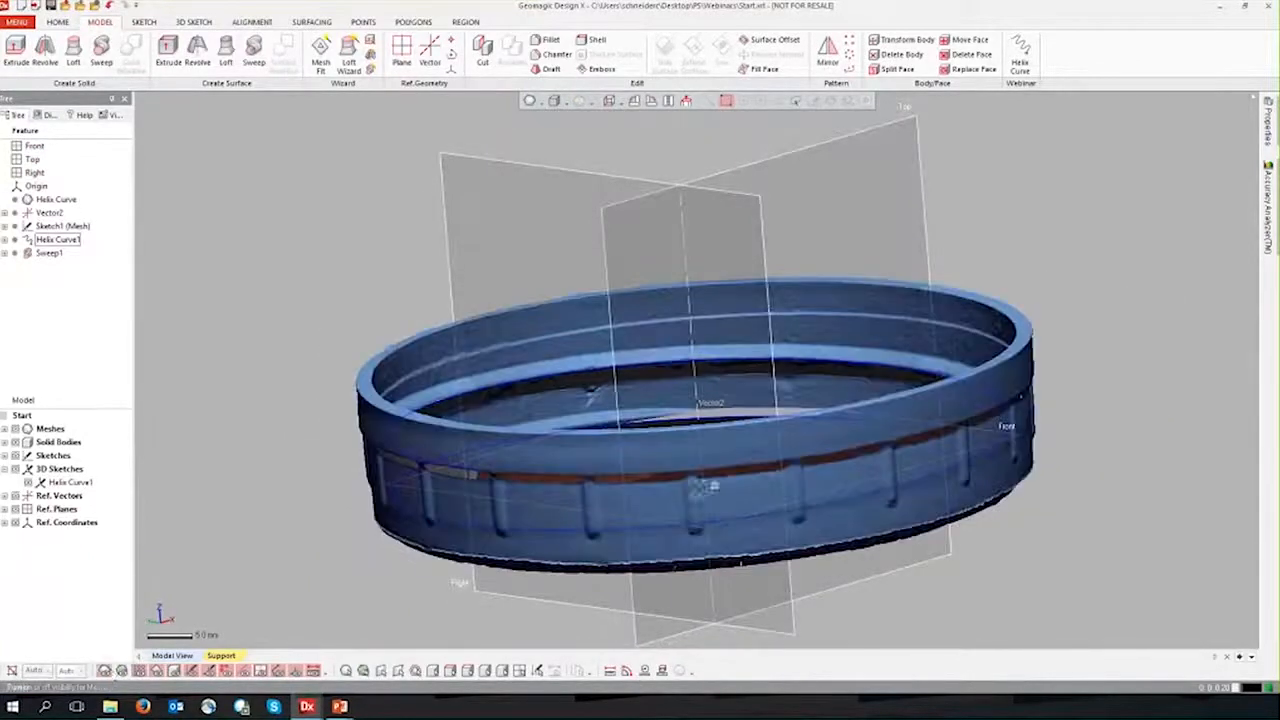
{"action": "right_click_drag", "start_coordinate": [797, 418], "coordinate": [555, 490]}
Step: Display the deviation colour map on the cap mesh and set its tolerance to 0.5
{"action": "left_click", "coordinate": [580, 101]}
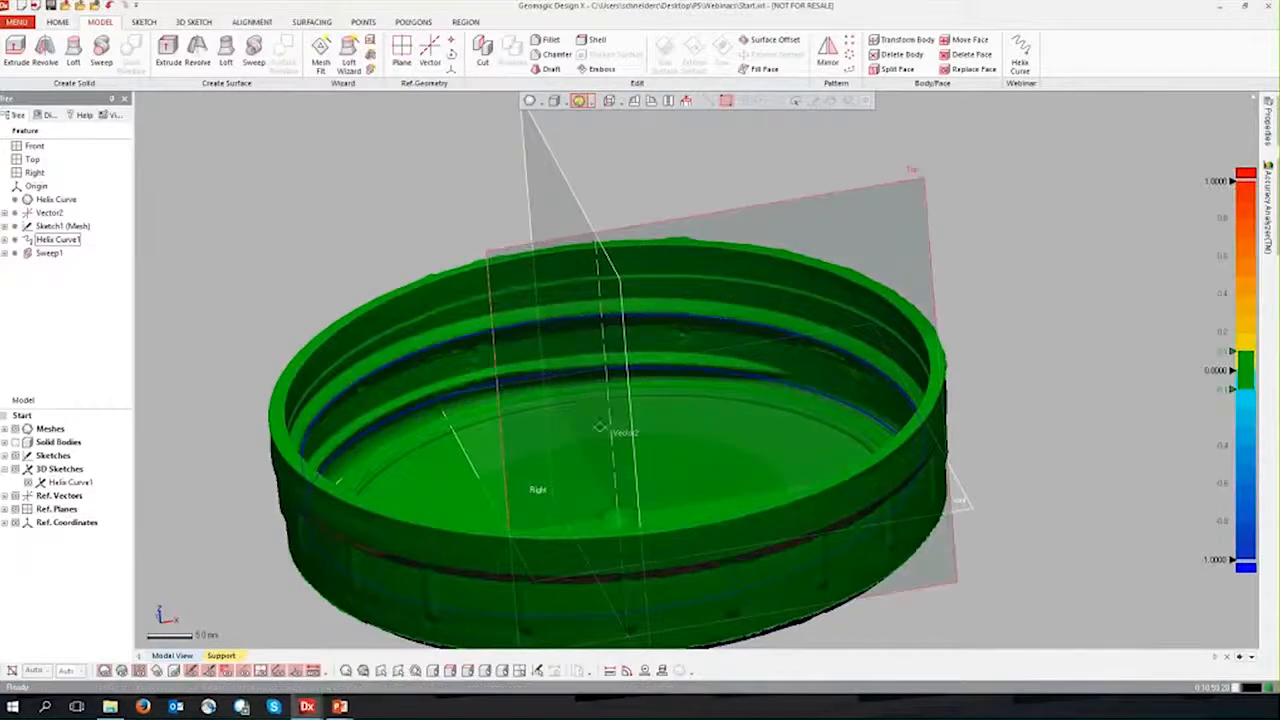
{"action": "right_click_drag", "start_coordinate": [340, 482], "coordinate": [360, 455]}
{"action": "double_click", "coordinate": [1220, 353]}
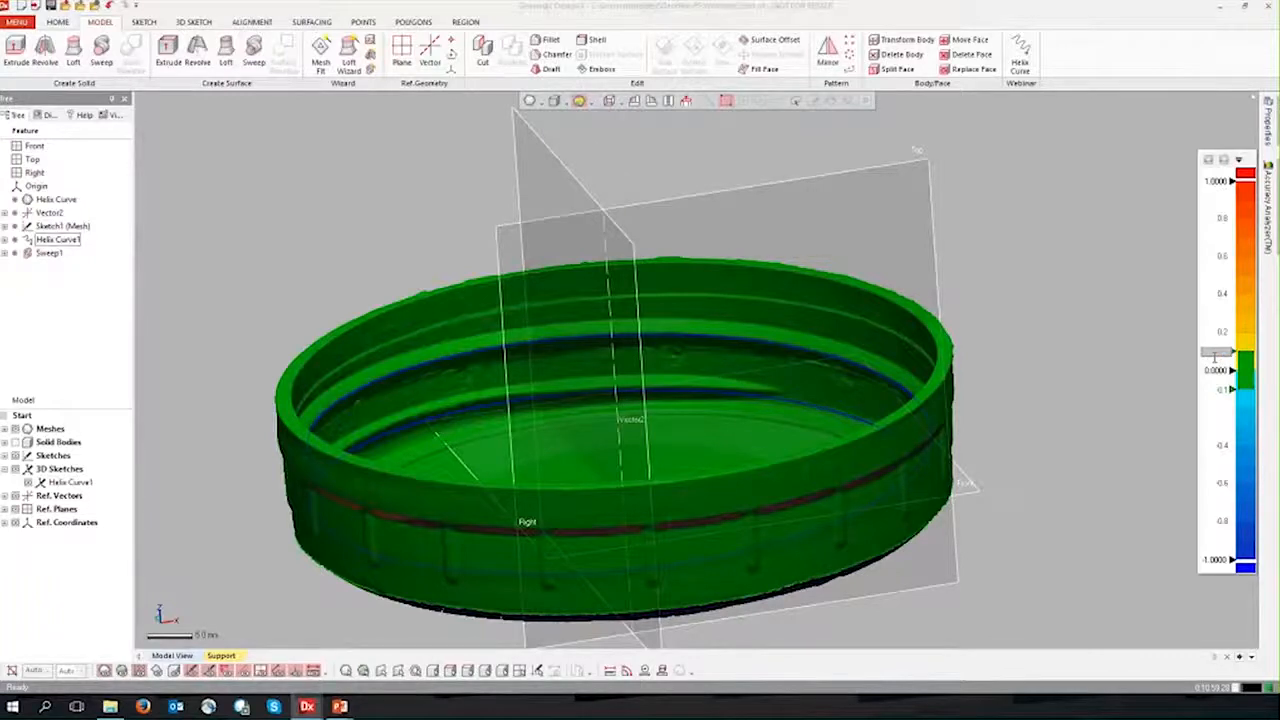
{"action": "type", "text": "0.5"}
{"action": "key", "text": "Return"}
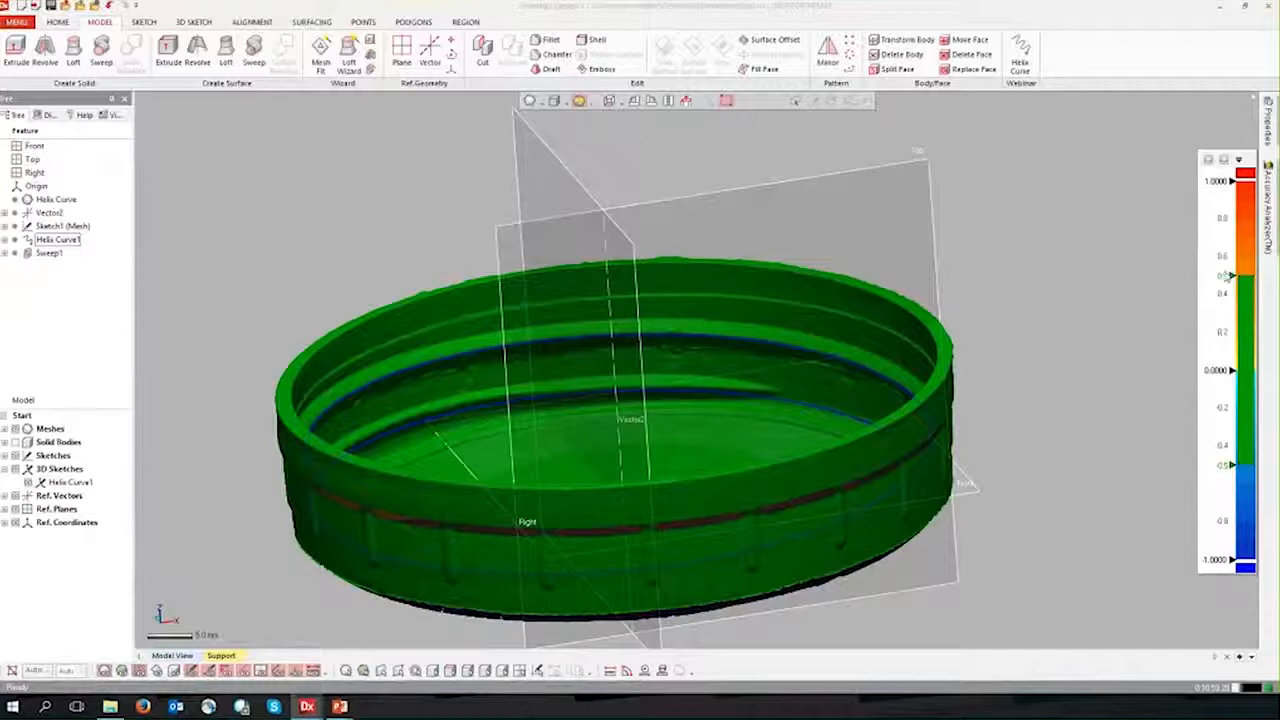
Step: Set the deviation tolerance to 0.05 and examine the colour map inside and around the cap
{"action": "double_click", "coordinate": [1224, 276]}
{"action": "type", "text": "0.05"}
{"action": "key", "text": "Return"}
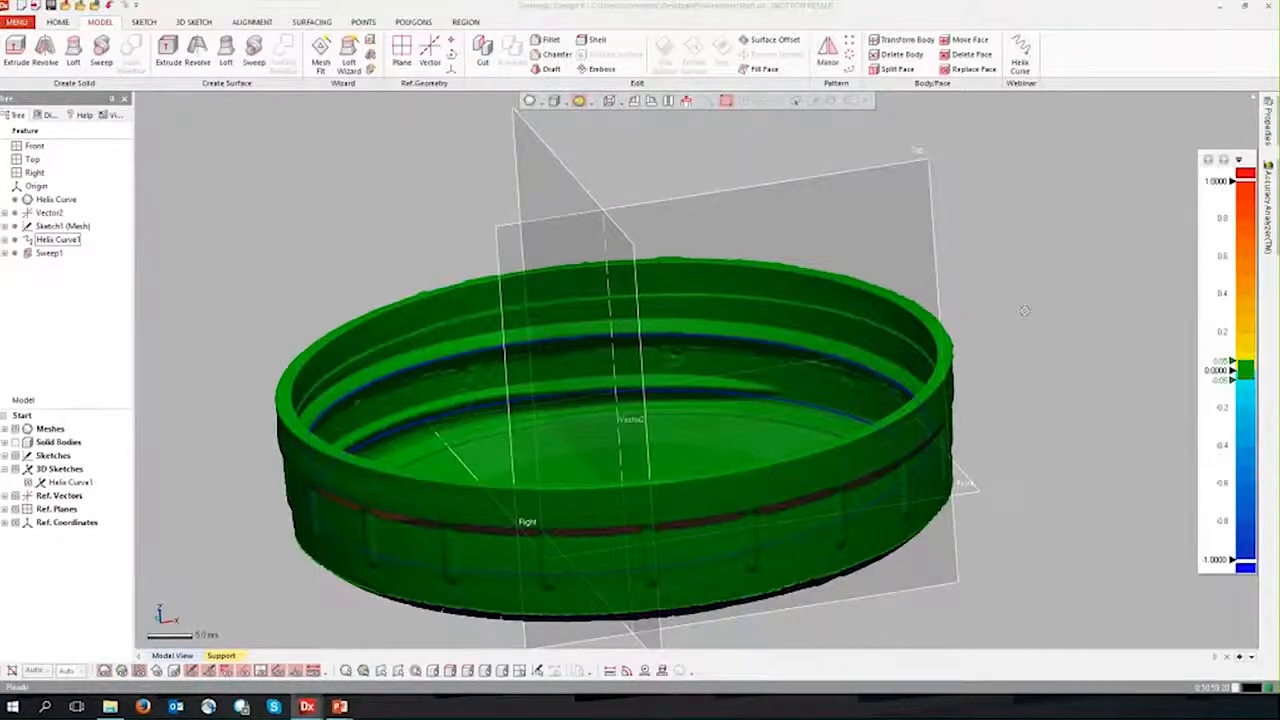
{"action": "right_click_drag", "start_coordinate": [742, 521], "coordinate": [562, 596]}
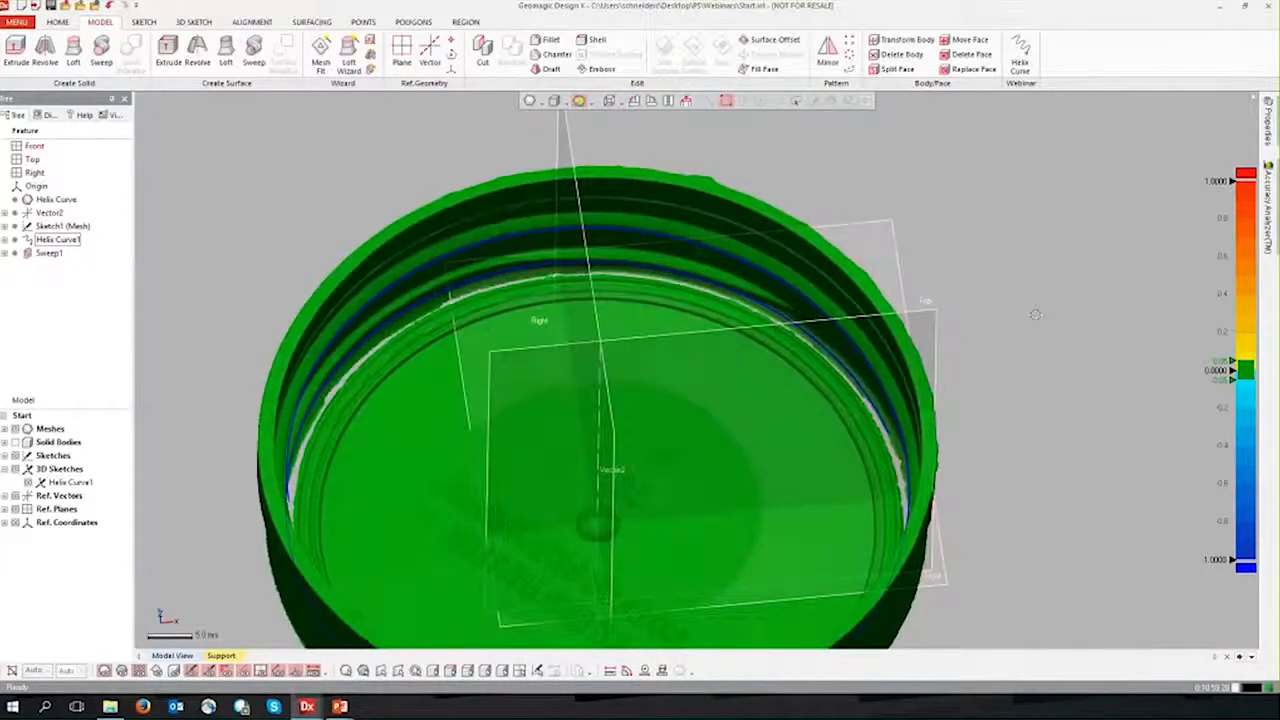
{"action": "right_click_drag", "start_coordinate": [950, 449], "coordinate": [577, 405]}
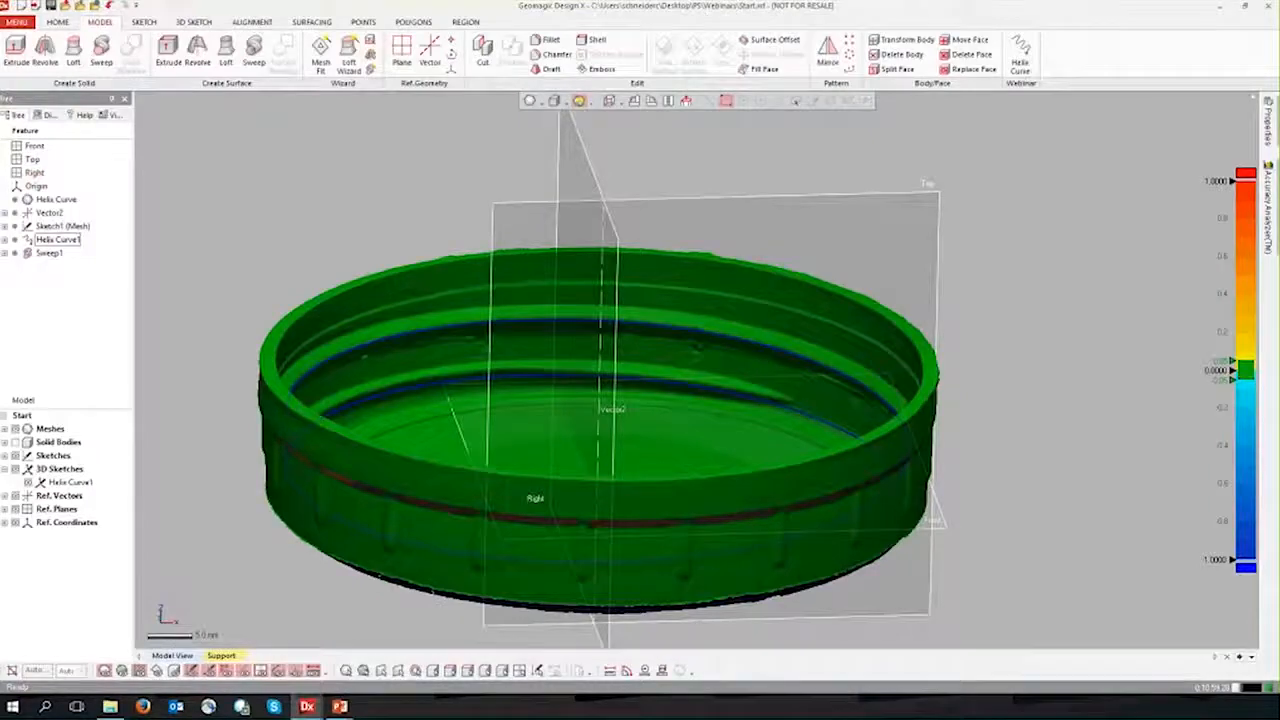
Step: Switch to the Geomagic Design X window with the finished Sweep model and examine the tapered end of its internal thread
{"action": "left_click", "coordinate": [77, 706]}
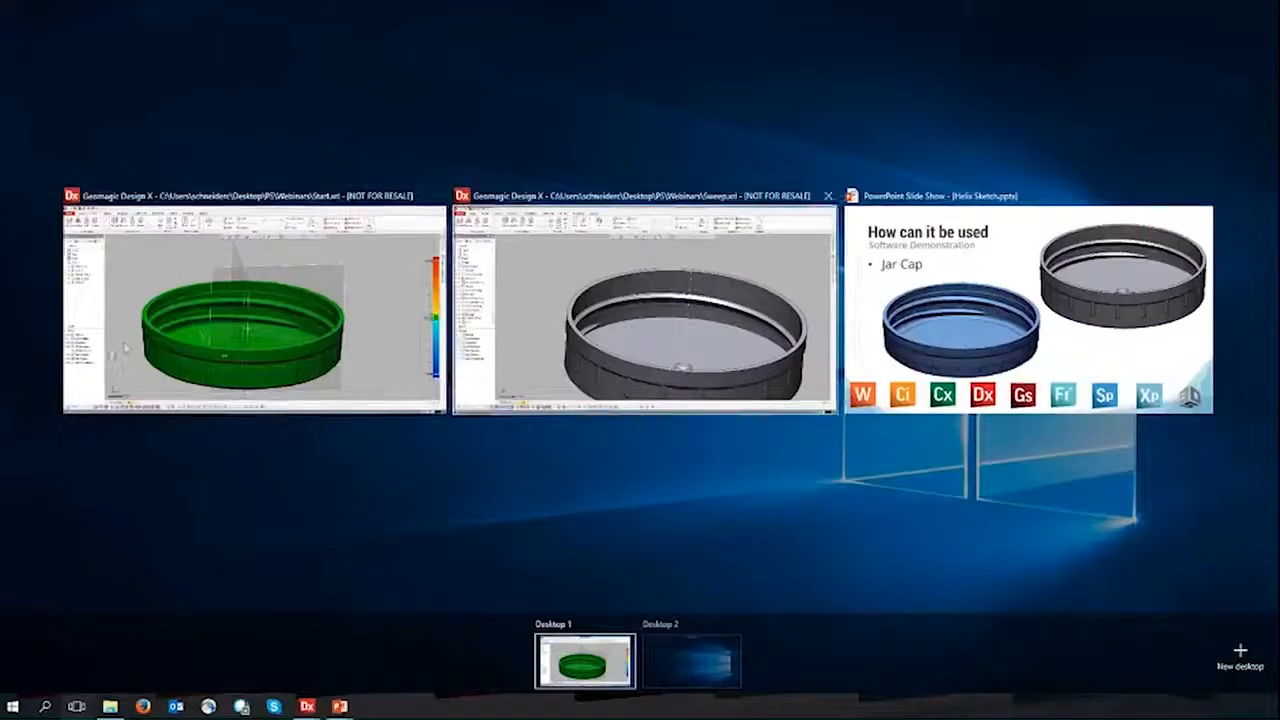
{"action": "left_click", "coordinate": [645, 325]}
{"action": "right_click_drag", "start_coordinate": [814, 431], "coordinate": [600, 257], "text": "ctrl"}
{"action": "right_click_drag", "start_coordinate": [637, 127], "coordinate": [693, 308]}
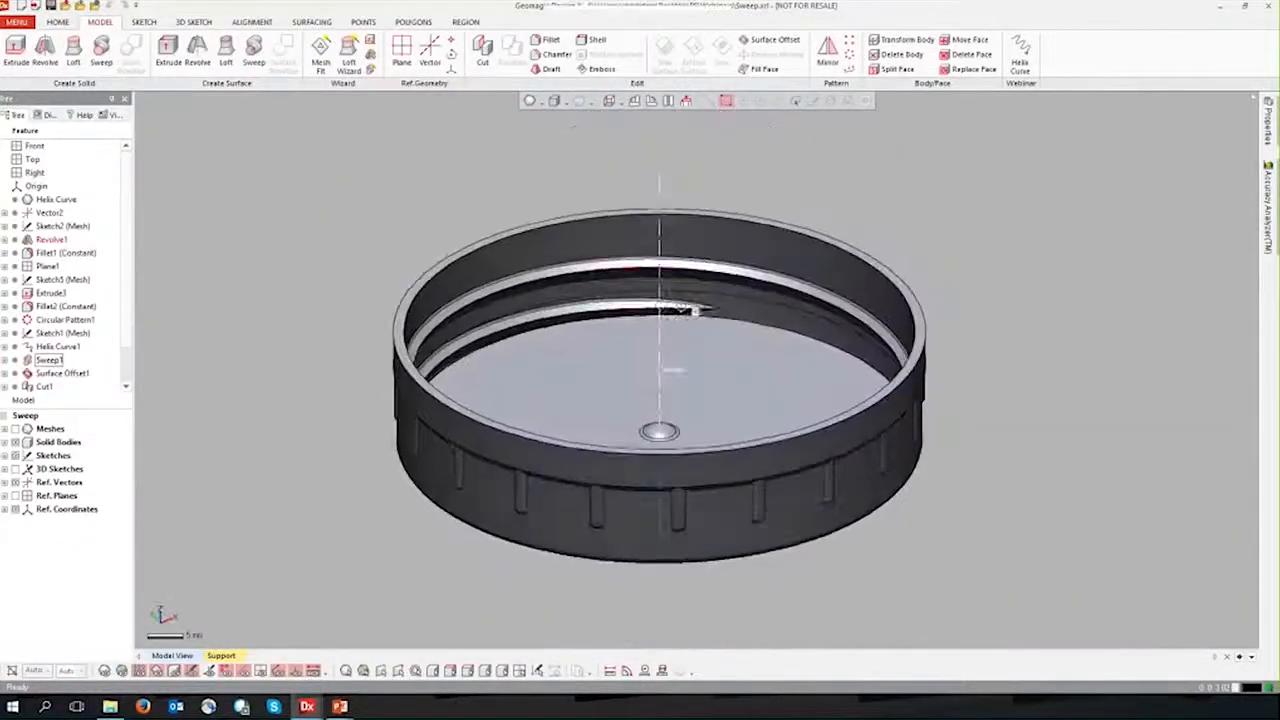
{"action": "scroll", "coordinate": [693, 308], "scroll_direction": "up", "scroll_amount": 5}
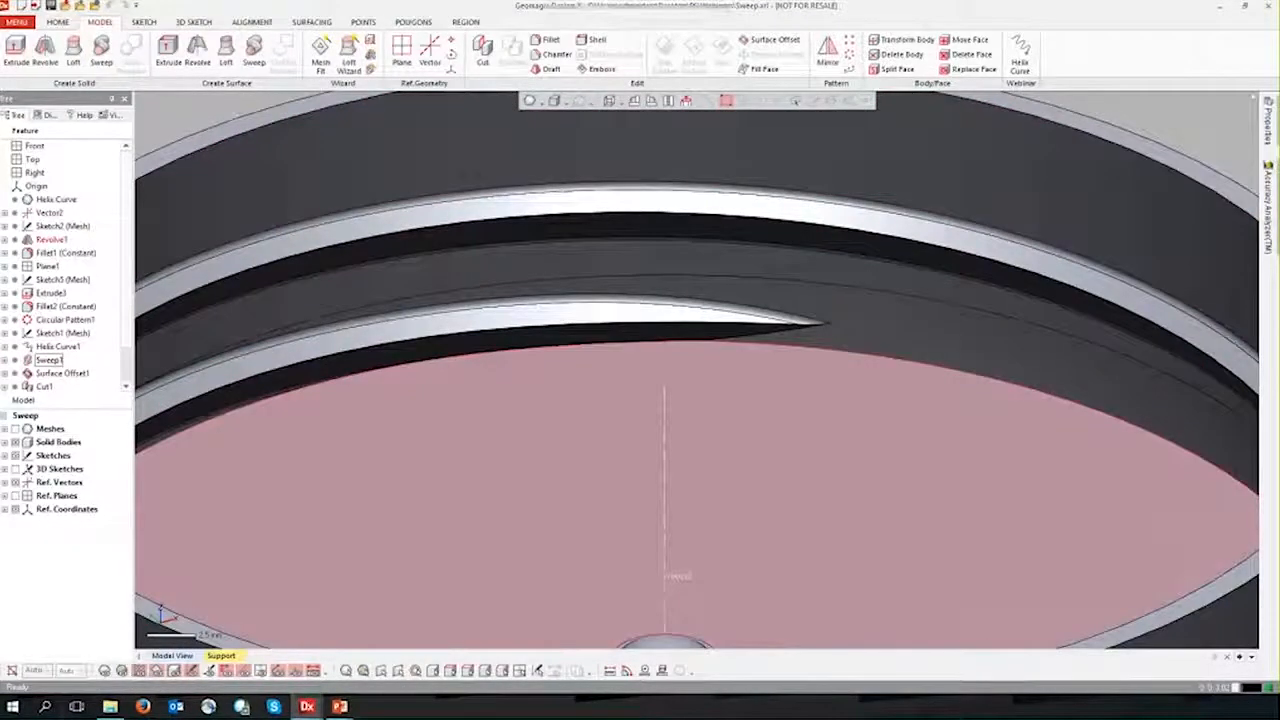
Step: Show the mesh over the finished cap and highlight the helix curve to compare it with the modelled thread
{"action": "left_click", "coordinate": [104, 671]}
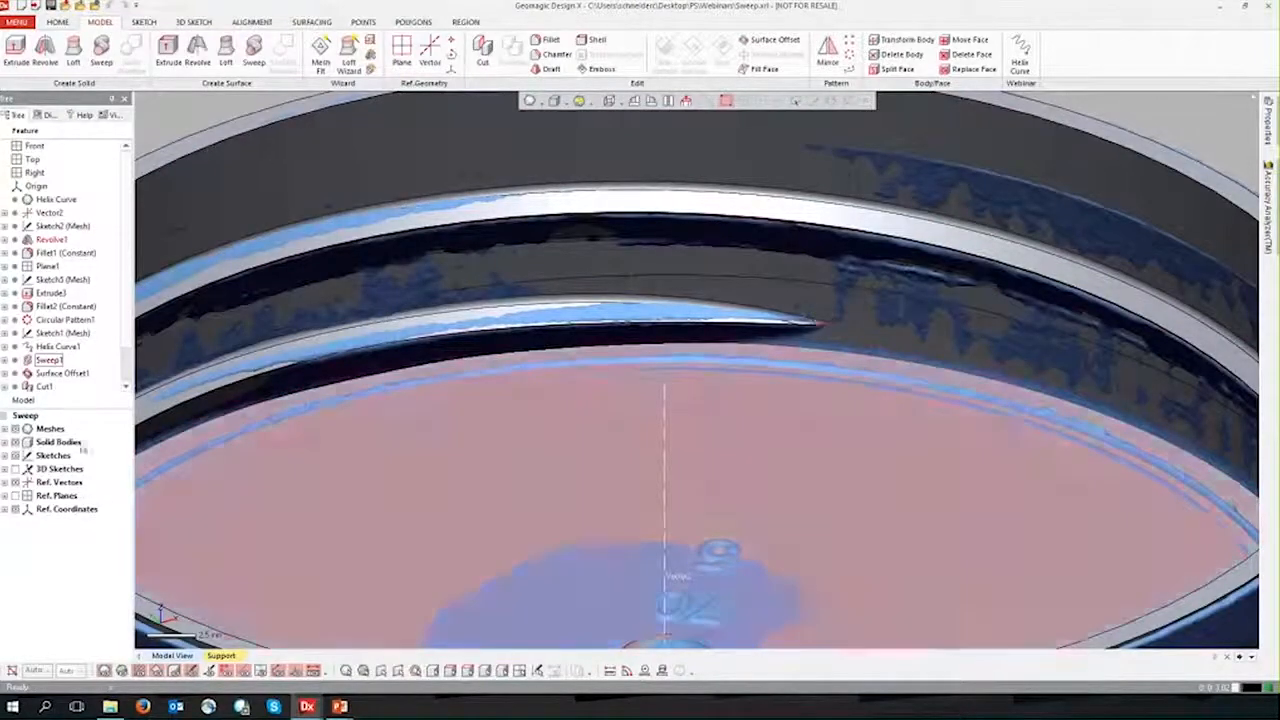
{"action": "scroll", "coordinate": [90, 385], "scroll_direction": "down", "scroll_amount": 1}
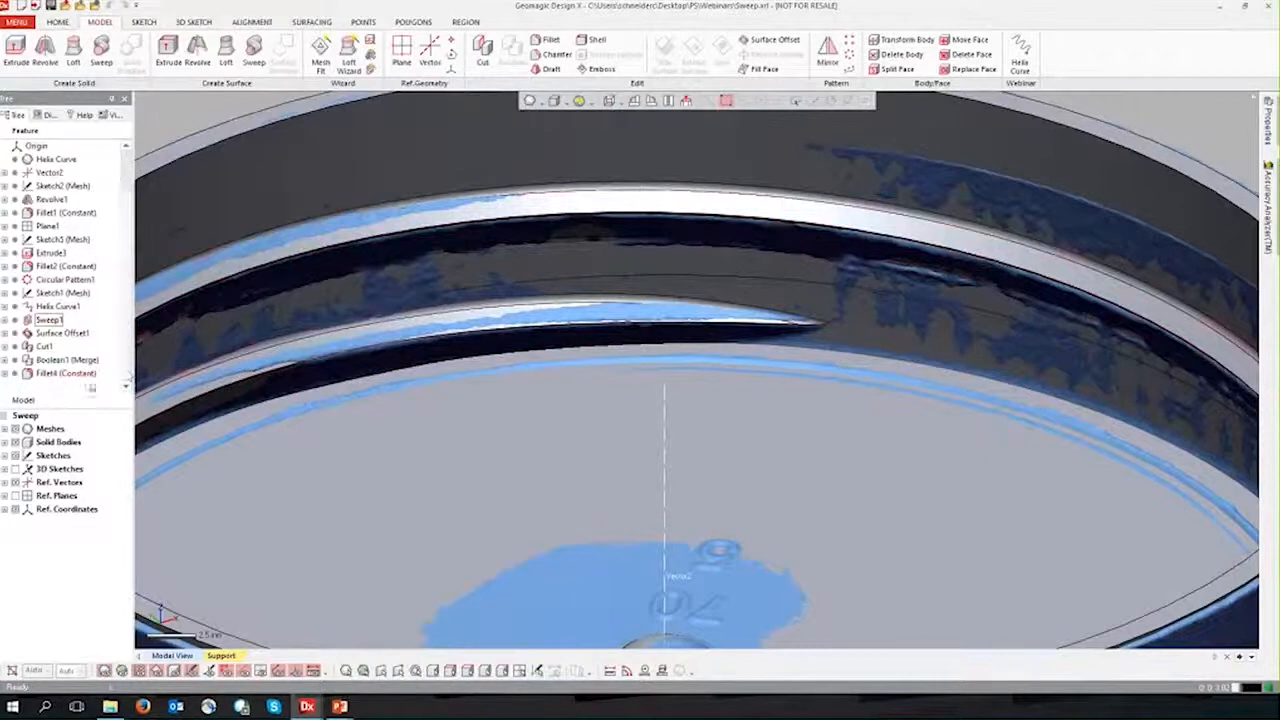
{"action": "left_click", "coordinate": [57, 306]}
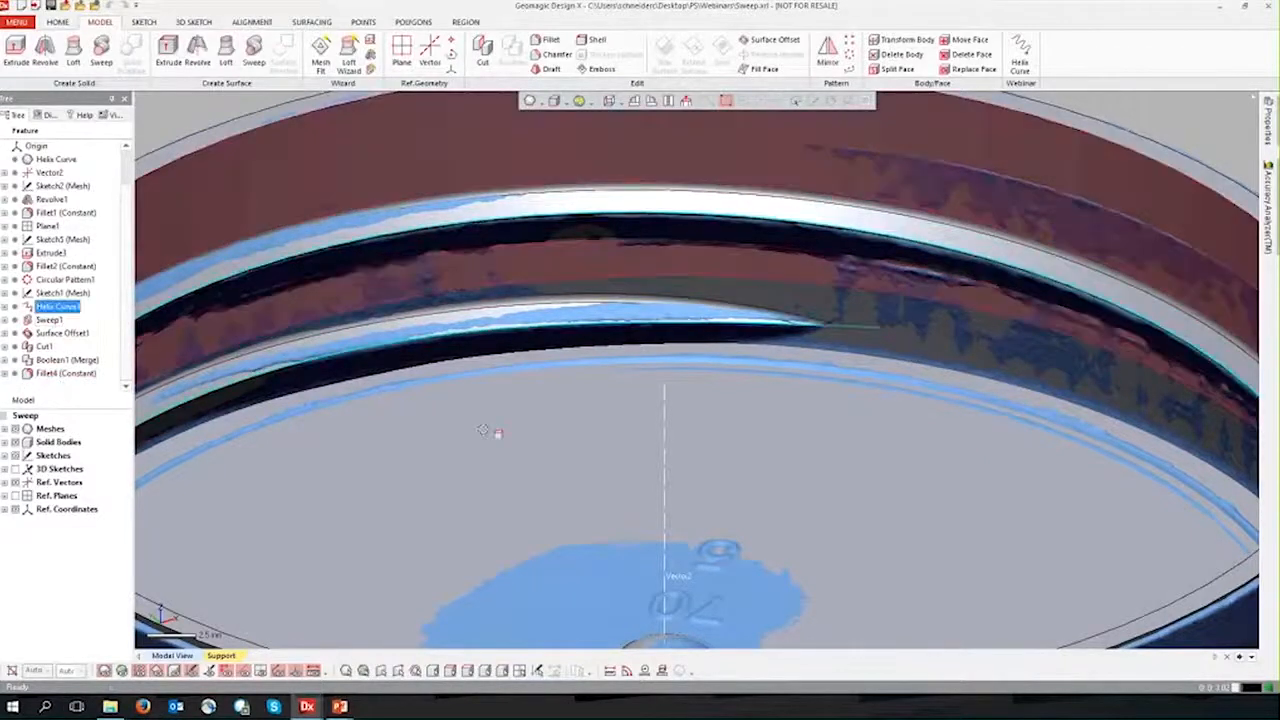
{"action": "scroll", "coordinate": [711, 527], "scroll_direction": "down", "scroll_amount": 5}
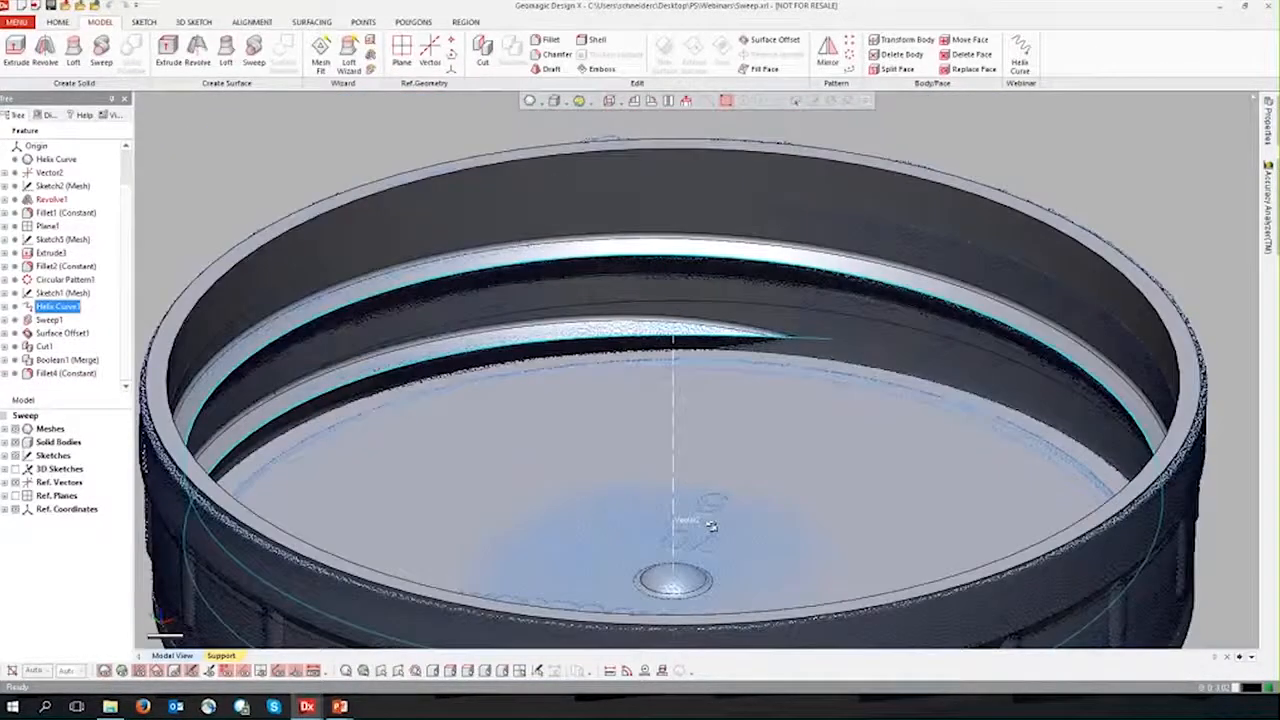
{"action": "scroll", "coordinate": [711, 527], "scroll_direction": "down", "scroll_amount": 2}
{"action": "right_click_drag", "start_coordinate": [1086, 547], "coordinate": [1088, 545]}
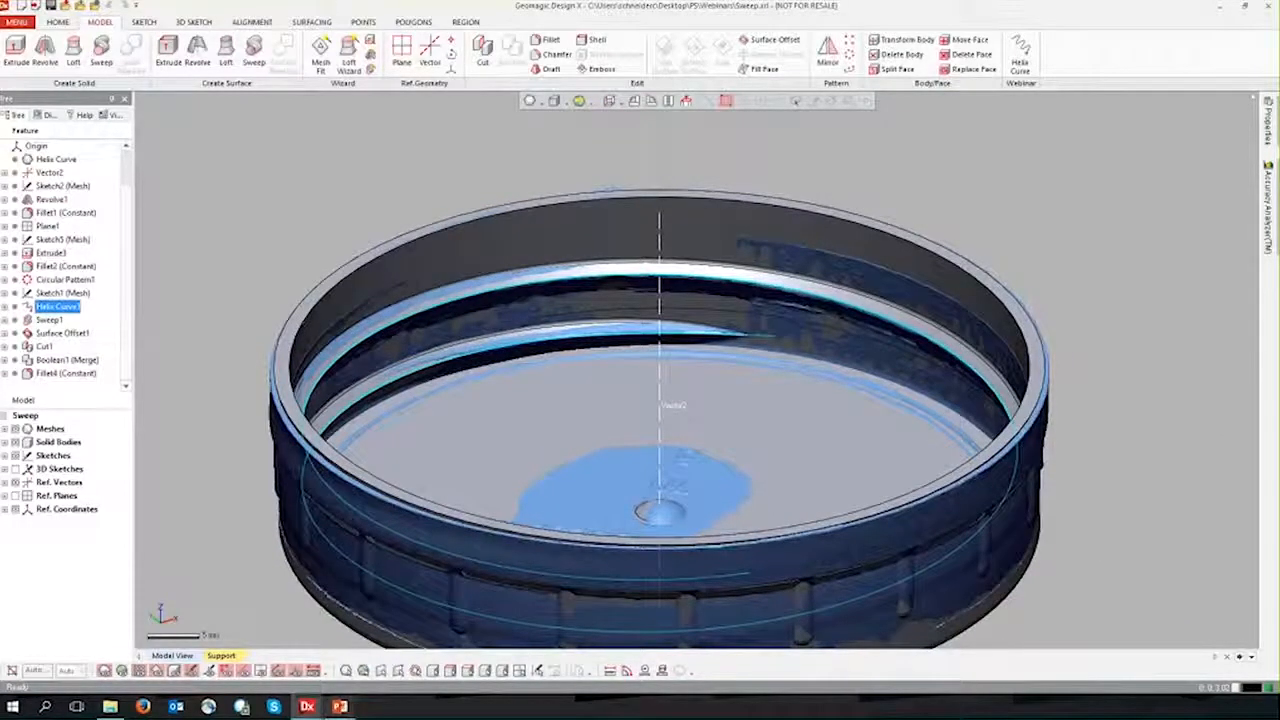
Step: Switch to the PowerPoint slide show of Helix Sketch.pptx and advance to the Additional Resources slide
{"action": "mouse_move", "coordinate": [342, 708]}
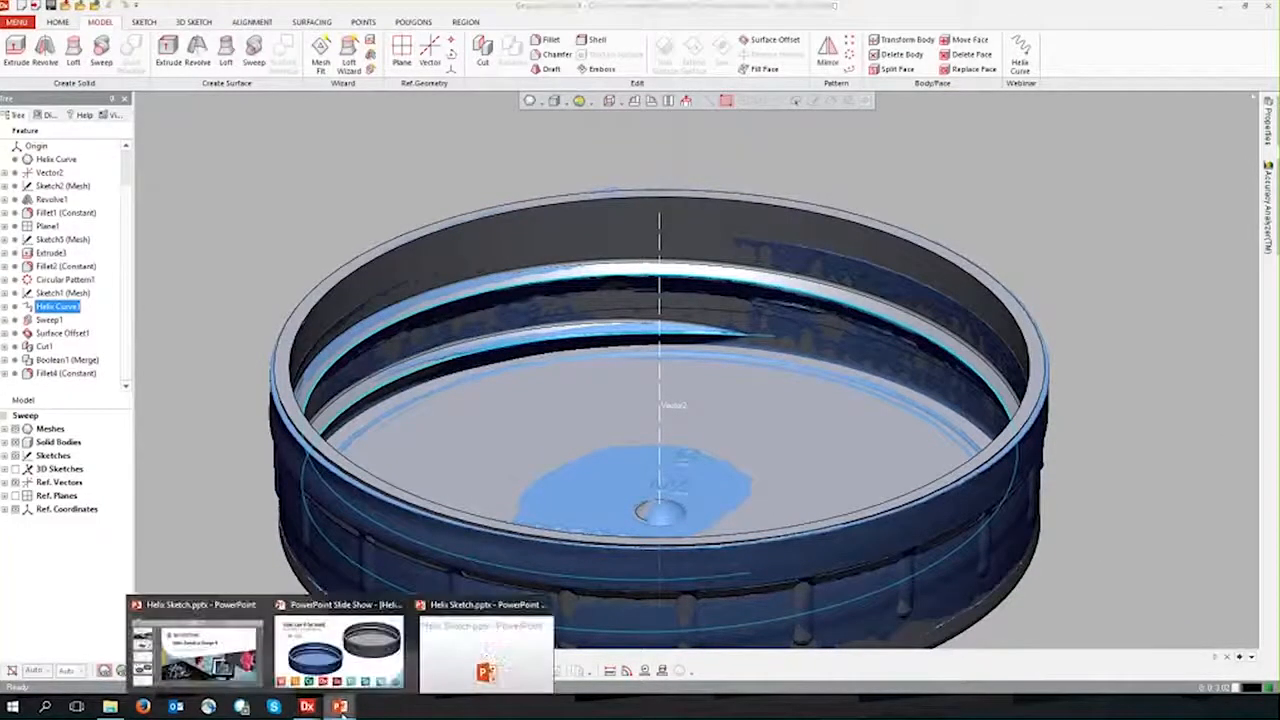
{"action": "left_click", "coordinate": [484, 645]}
{"action": "left_click", "coordinate": [853, 485]}
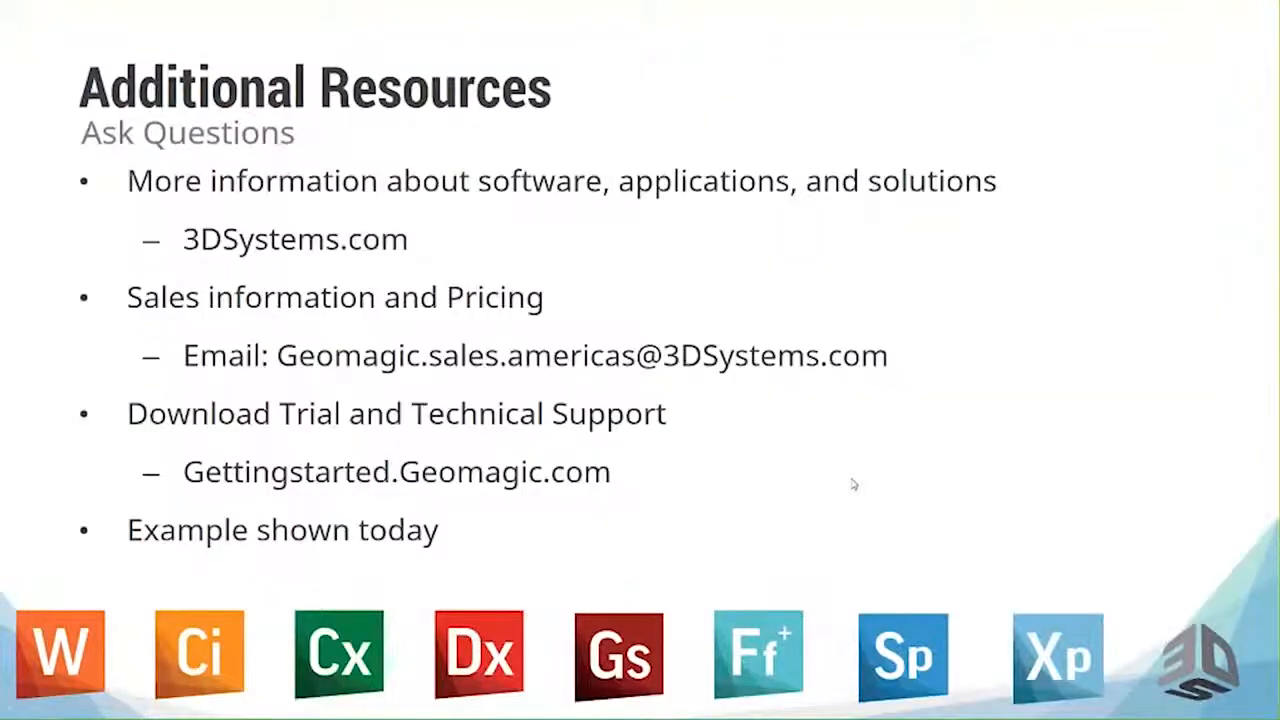